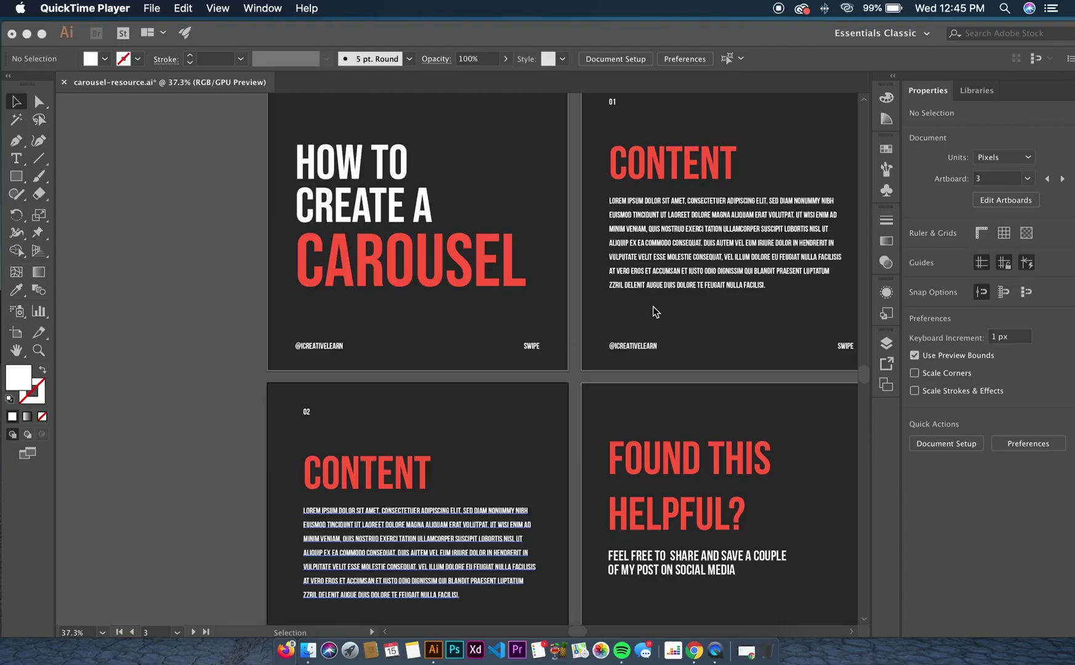
# Switch to Chrome and open the Instagram profile instagram.com/icreativelearn/ in a new tab
pyautogui.scroll(5, 471, 302)
pyautogui.hscroll(5, 470, 303)
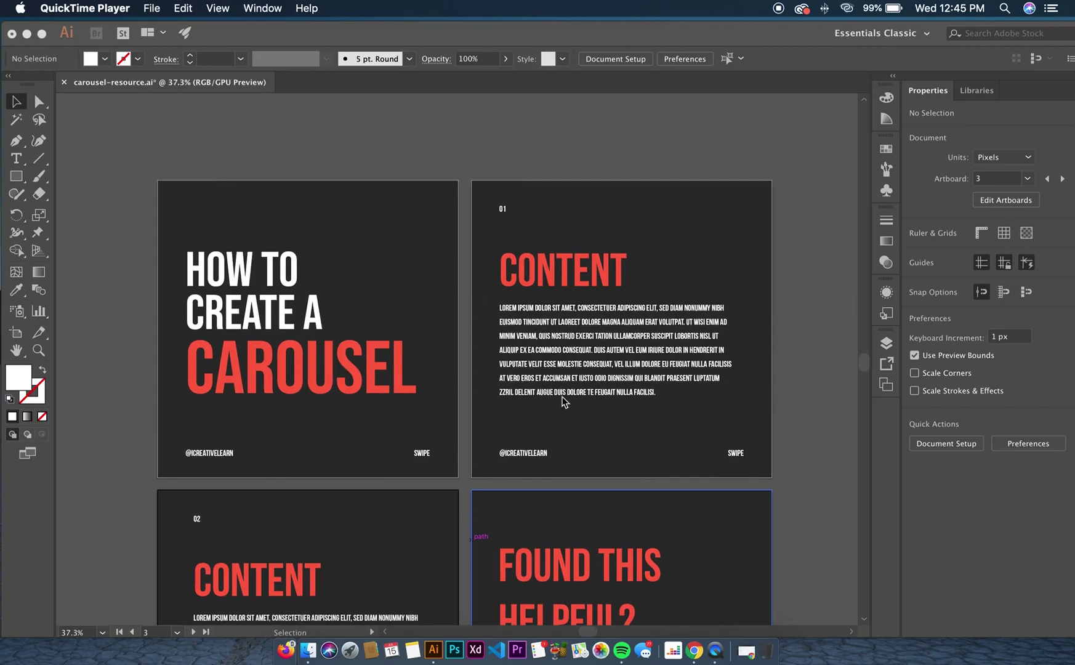
pyautogui.click(695, 651)
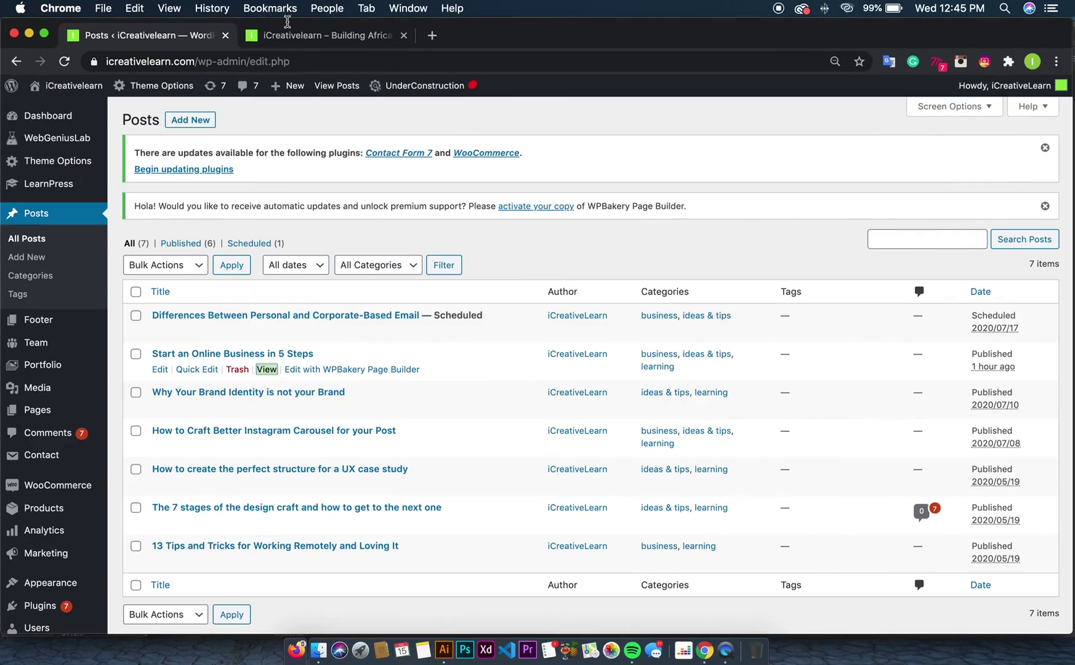
pyautogui.click(432, 35)
pyautogui.write('instagram.com/icreativelearn/')
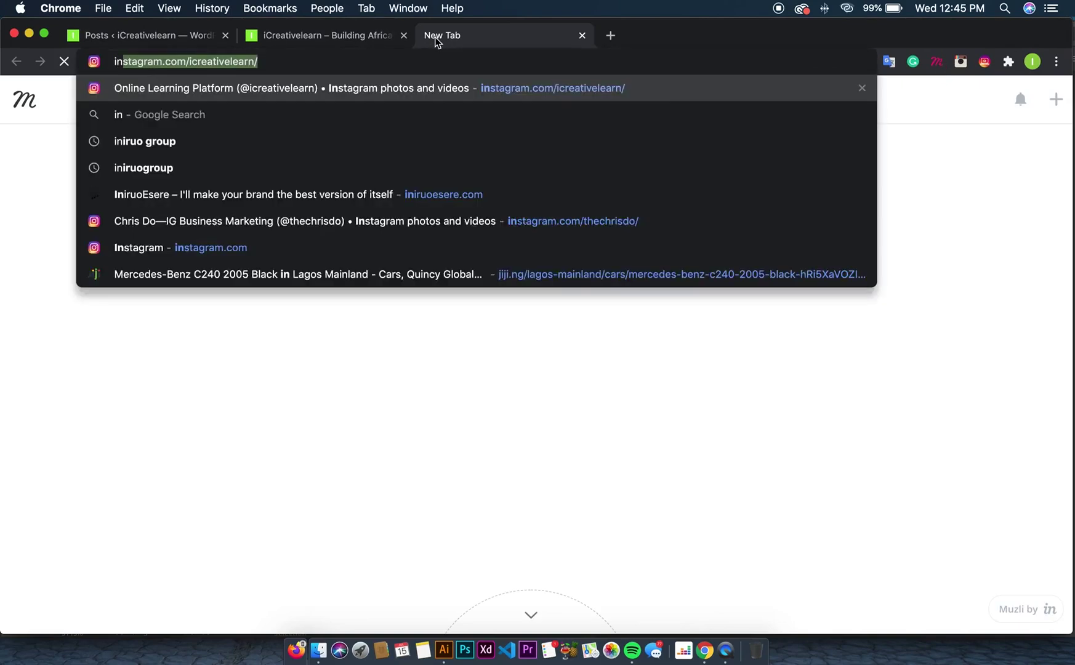
pyautogui.press('Return')
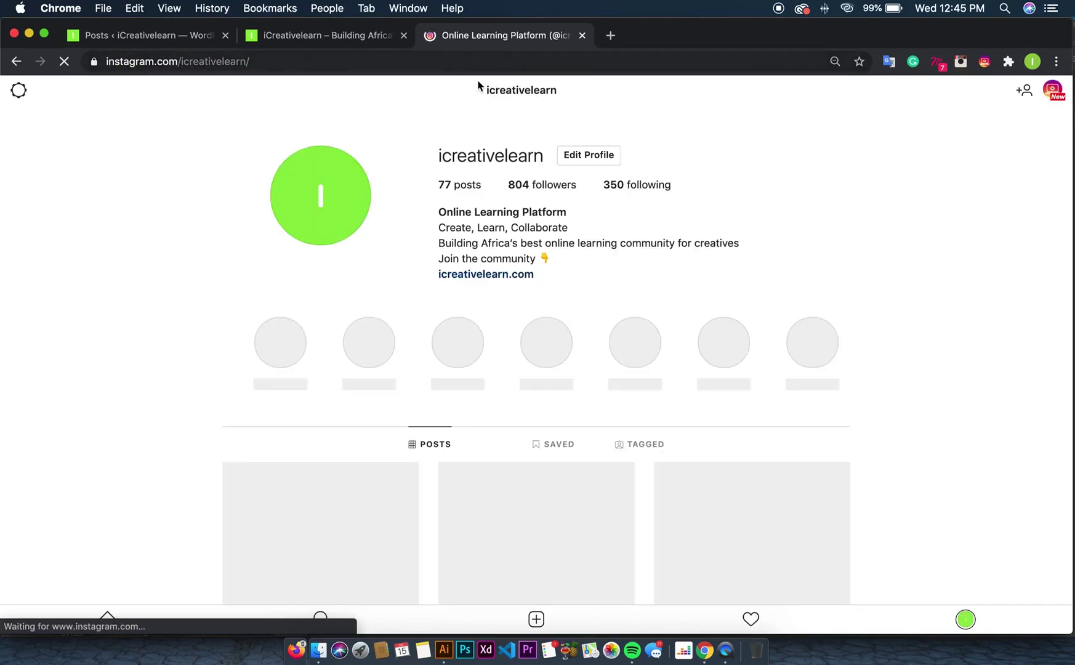
# Browse the profile's posts and view the slides of the Blackout Tuesday carousel post
pyautogui.scroll(-3, 701, 293)
pyautogui.scroll(-10, 701, 293)
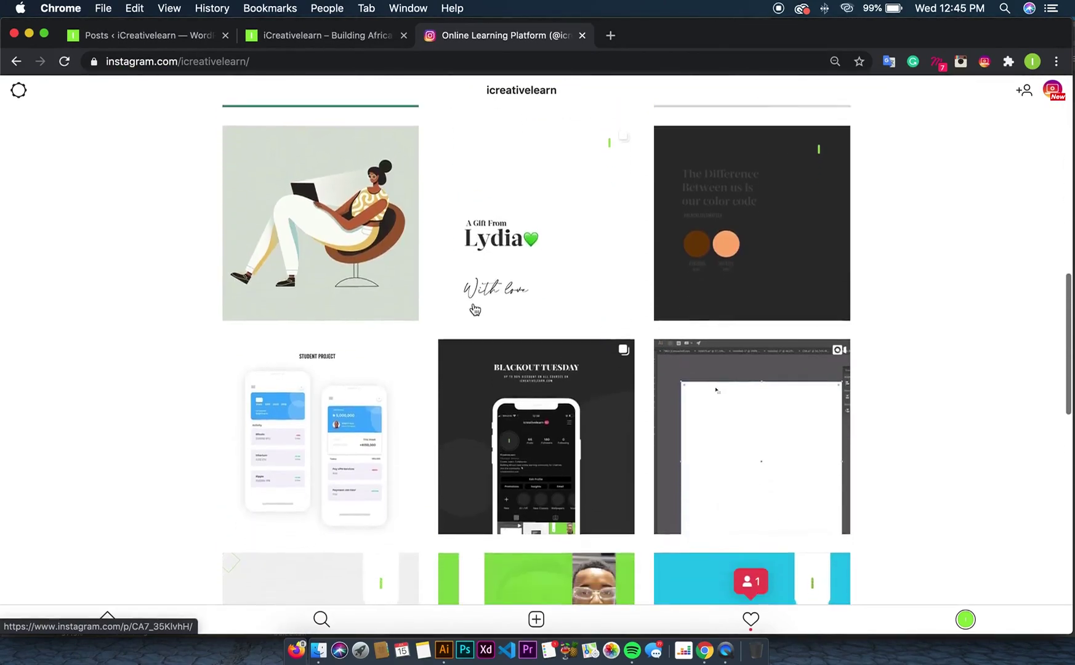
pyautogui.click(542, 245)
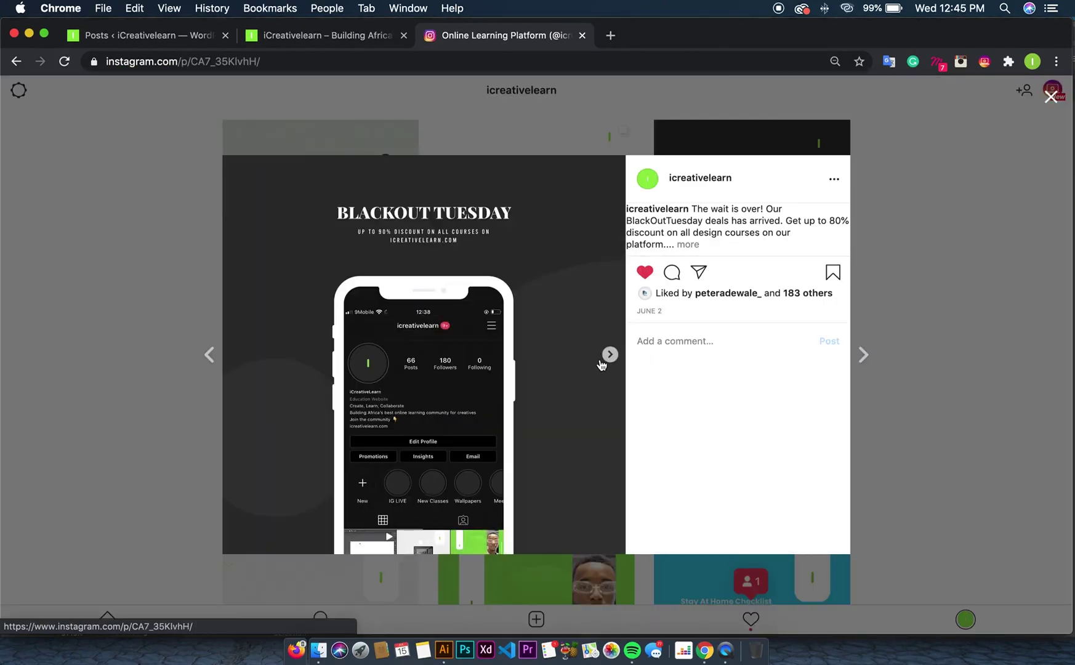
pyautogui.click(614, 356)
pyautogui.click(238, 354)
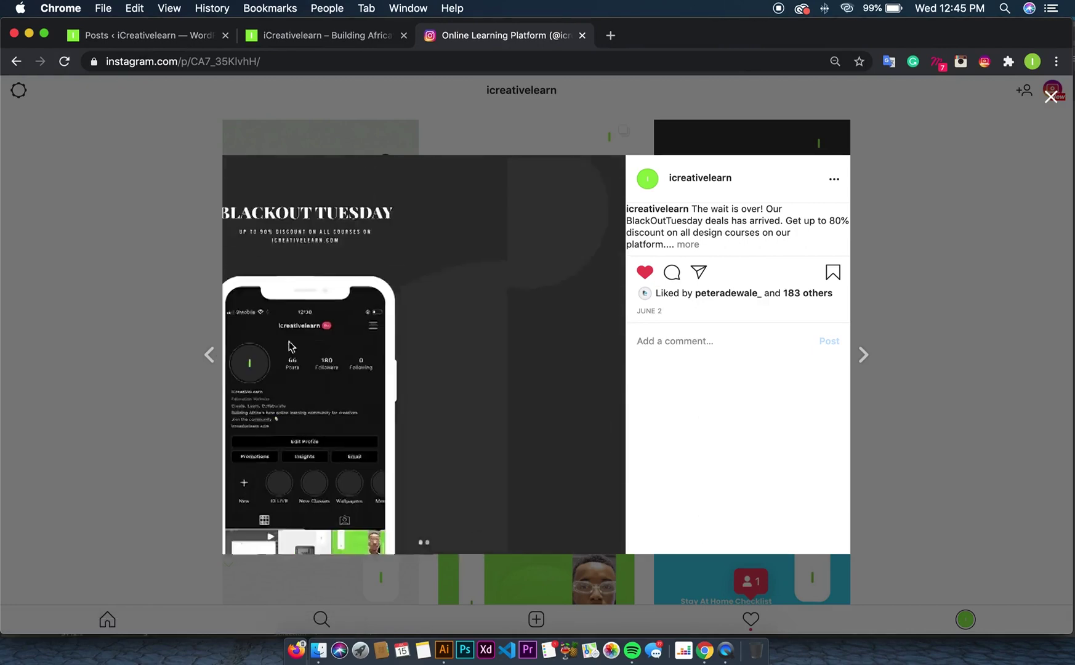
pyautogui.click(883, 230)
pyautogui.scroll(-3, 706, 303)
pyautogui.scroll(-10, 705, 302)
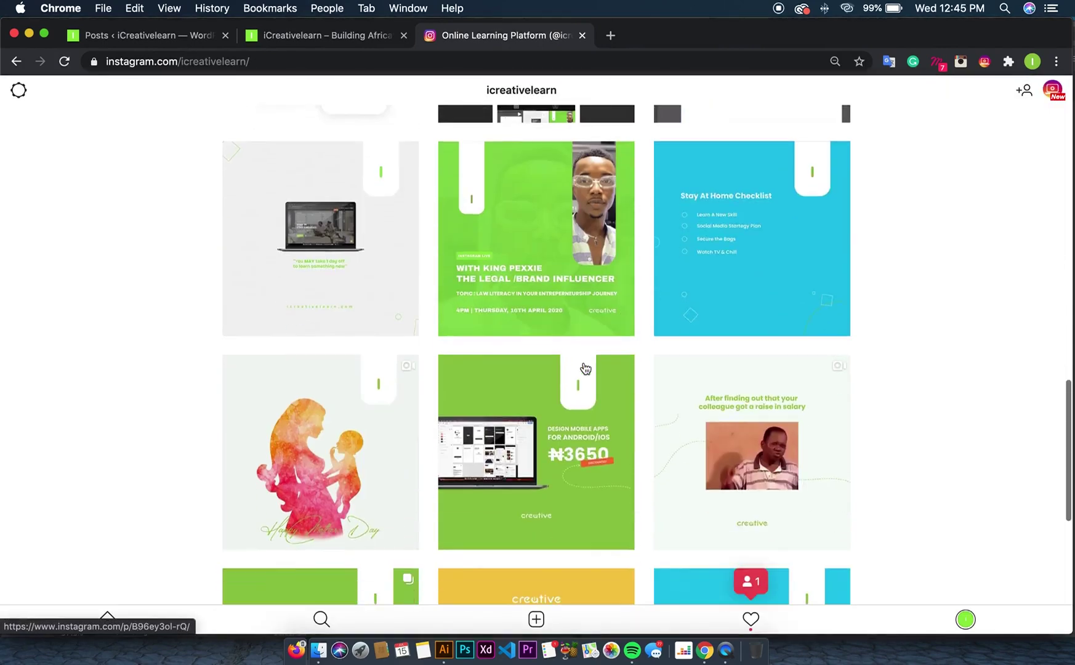
pyautogui.scroll(15, 521, 360)
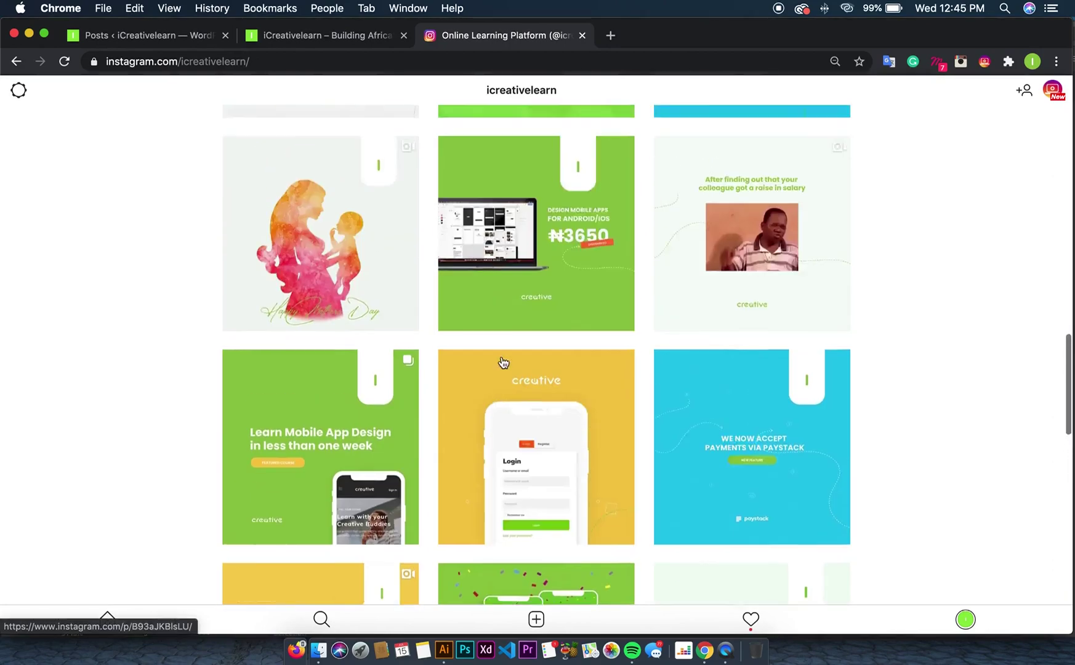
pyautogui.scroll(-5, 520, 361)
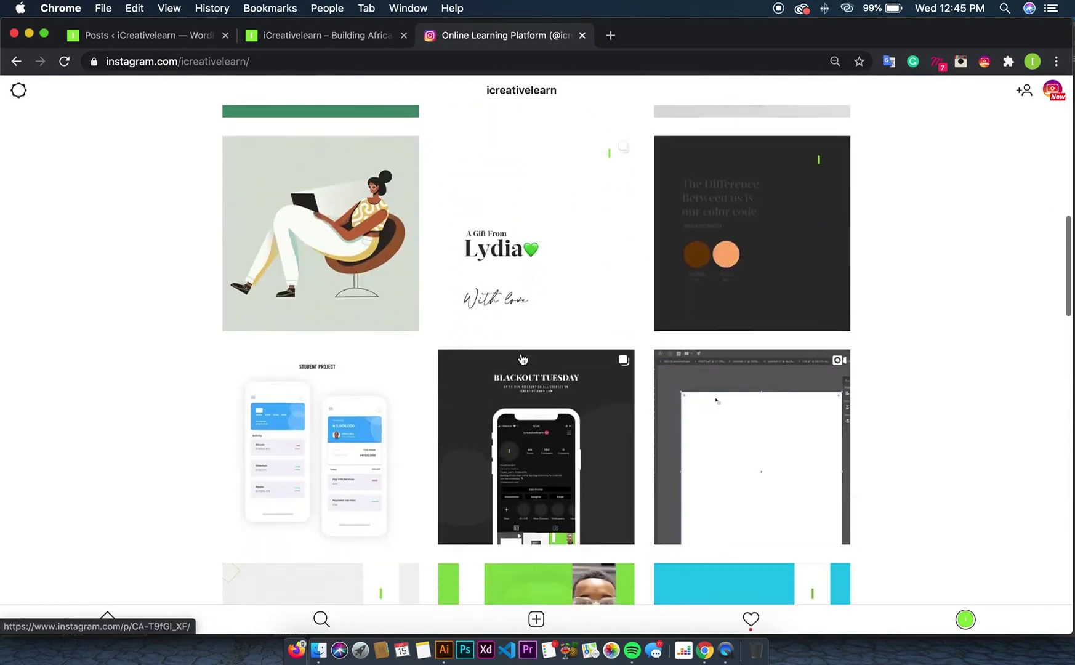
pyautogui.scroll(15, 463, 156)
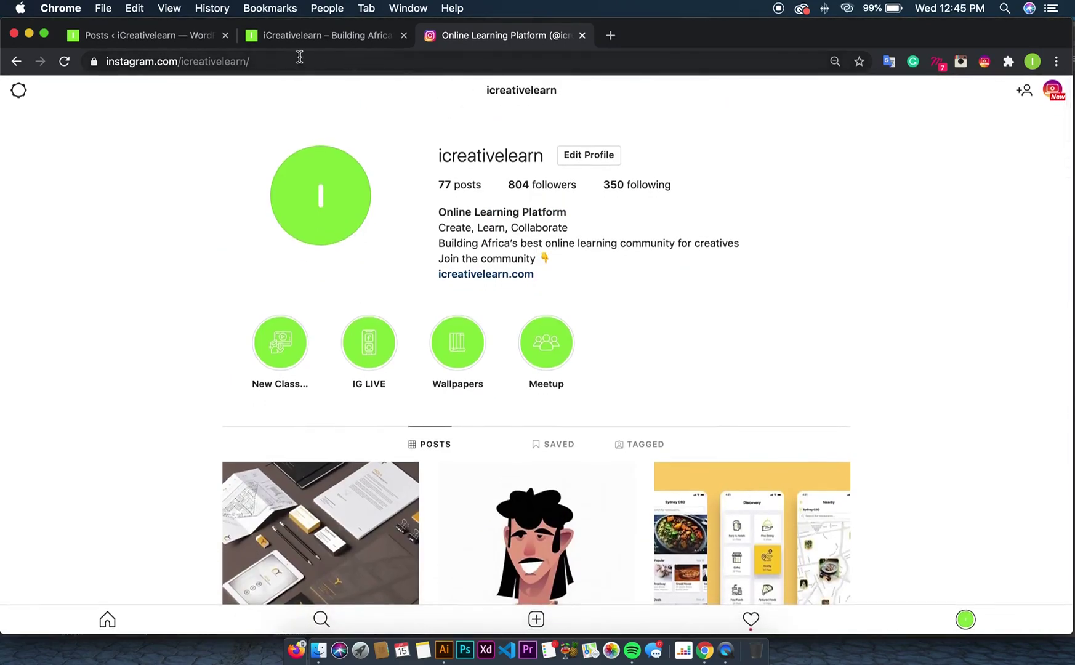
pyautogui.doubleClick(237, 56)
pyautogui.write('iam')
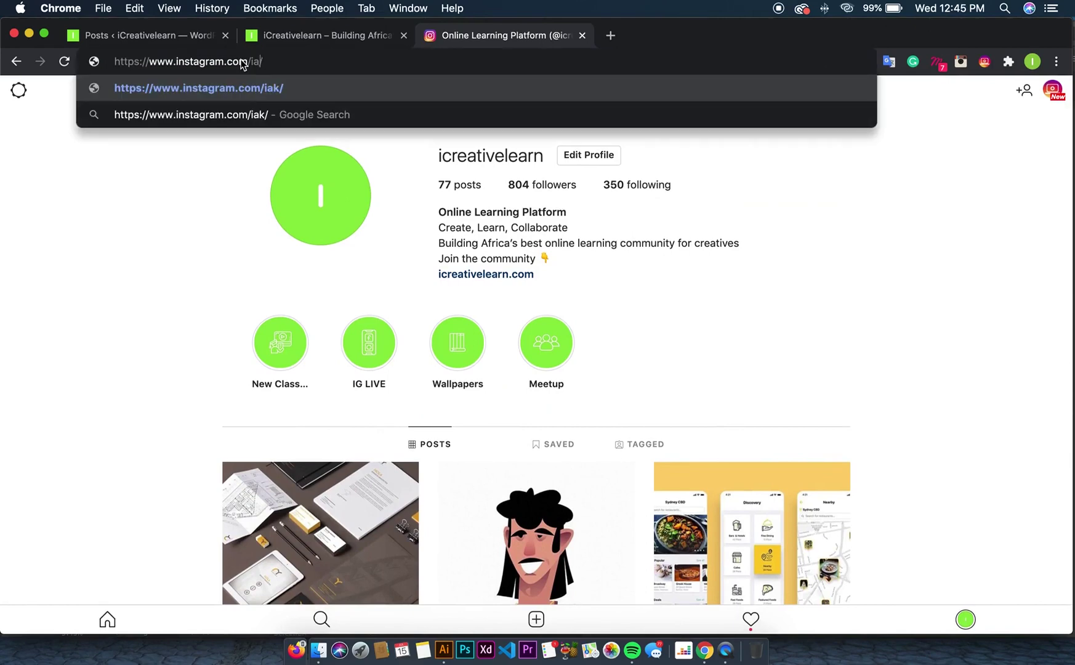
pyautogui.write('kaymike')
pyautogui.press('Return')
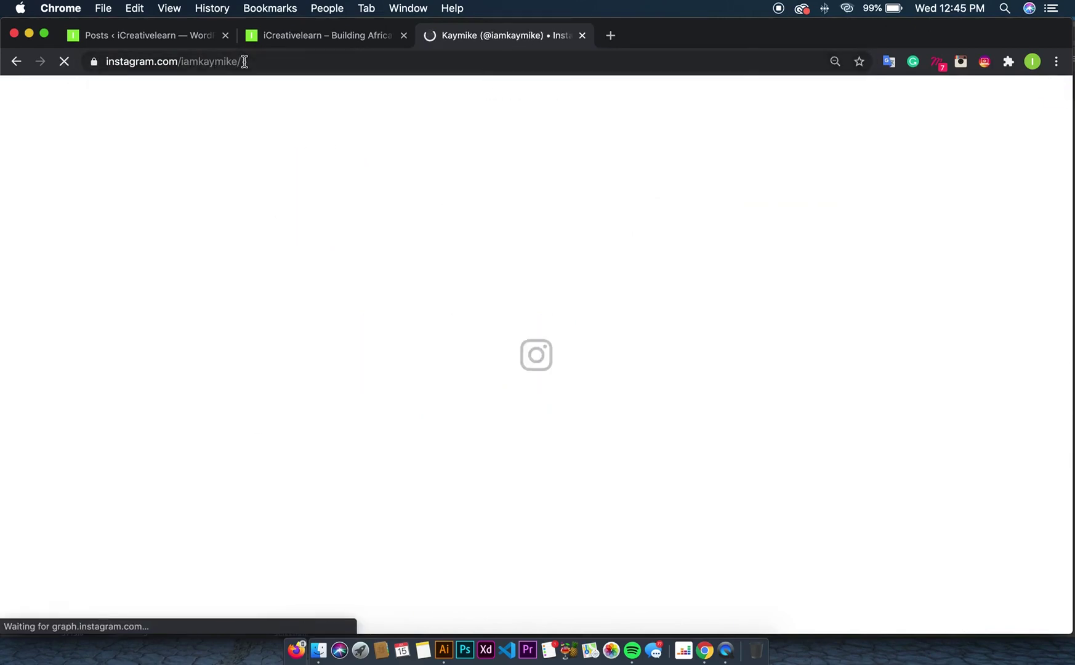
# Open the "4 Different Pricing Models for Creatives" post and flip through its slides to the end and back to the first
pyautogui.scroll(-5, 333, 256)
pyautogui.click(333, 257)
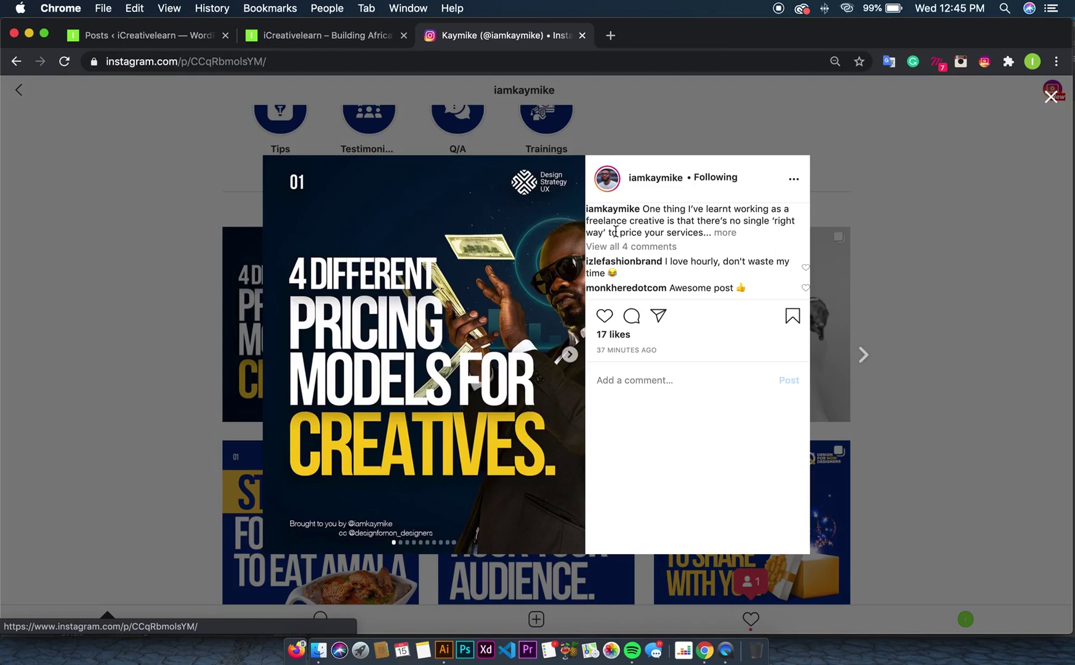
pyautogui.click(571, 354)
pyautogui.click(570, 354)
pyautogui.click(572, 353)
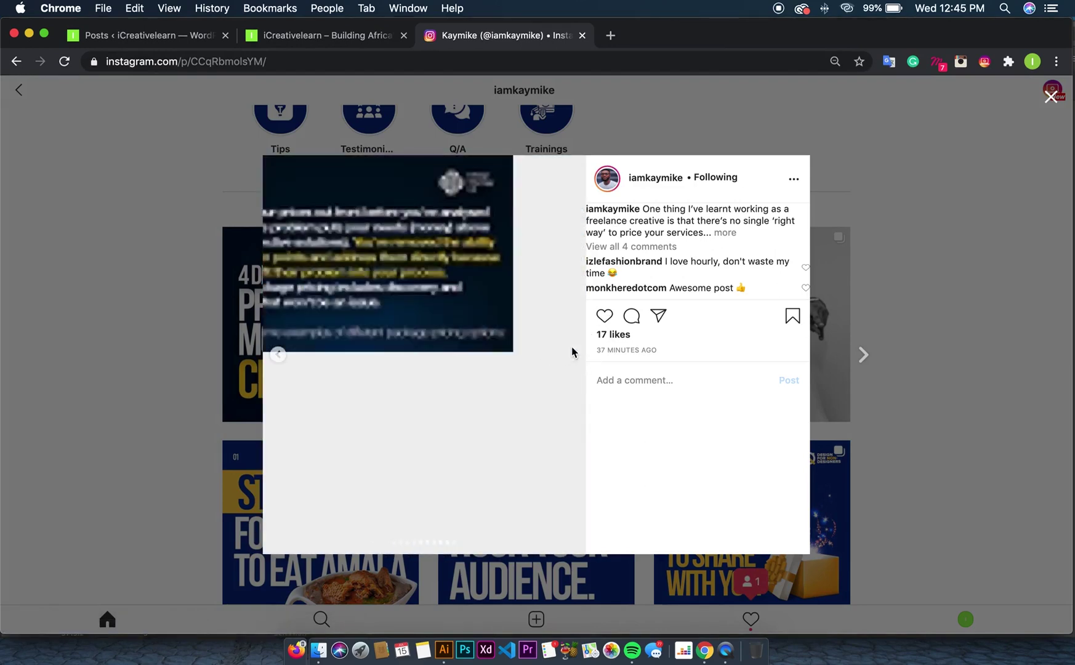
pyautogui.click(572, 353)
pyautogui.click(278, 354)
pyautogui.click(278, 354)
pyautogui.click(279, 354)
pyautogui.click(279, 355)
pyautogui.click(279, 355)
pyautogui.click(278, 354)
pyautogui.click(278, 355)
pyautogui.click(278, 354)
pyautogui.click(278, 355)
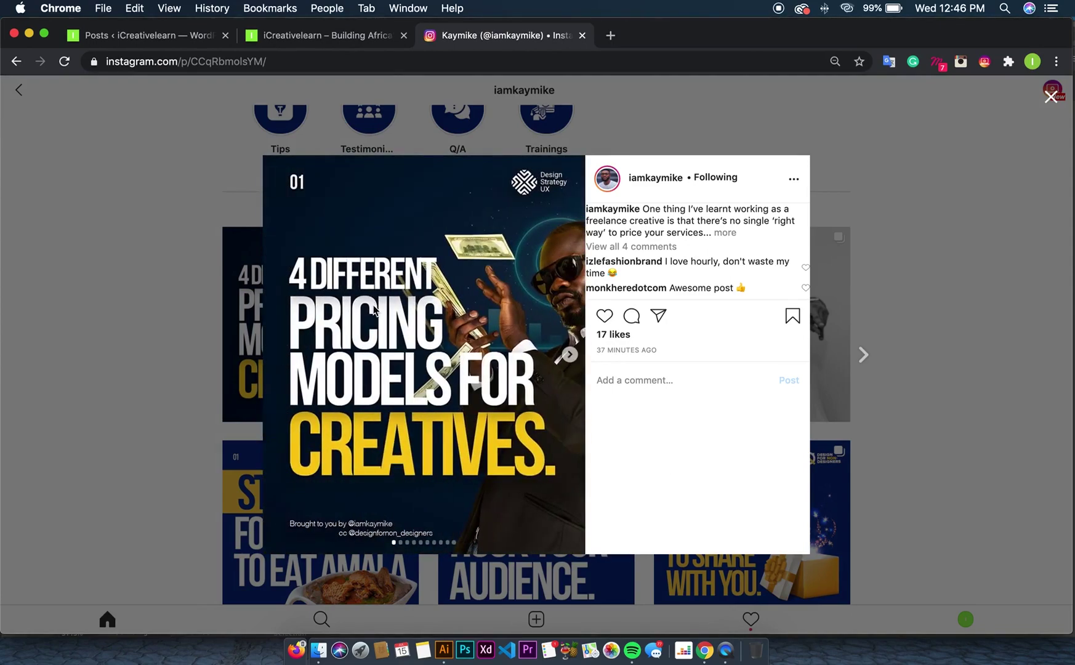
# Go through the pricing models carousel again from the first slide to the last and close the post
pyautogui.click(570, 355)
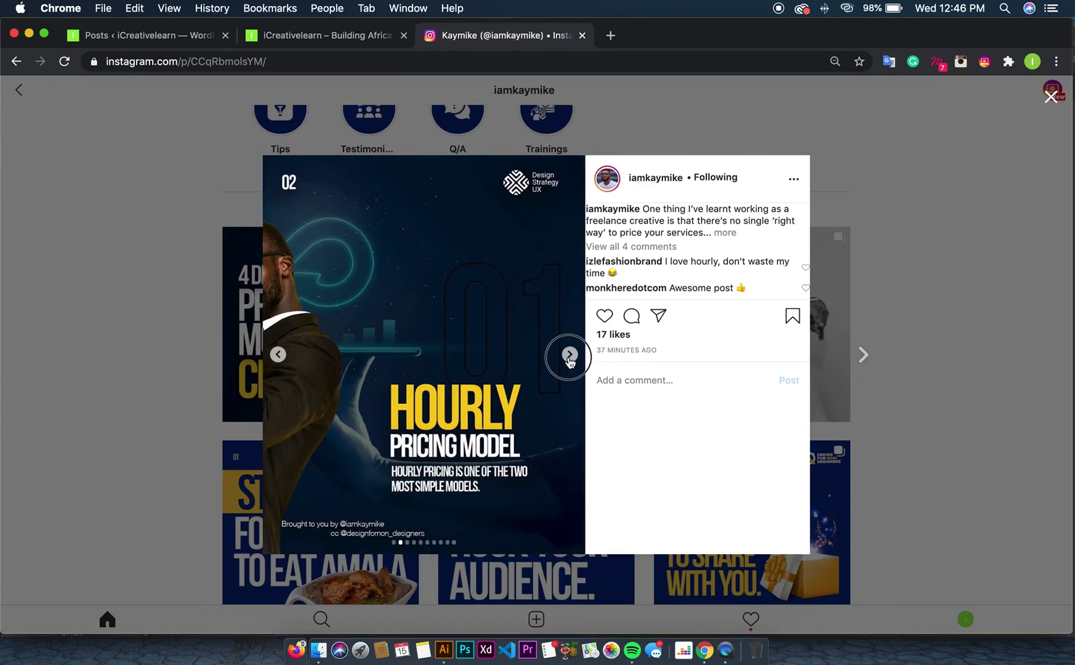
pyautogui.click(569, 355)
pyautogui.click(570, 354)
pyautogui.click(570, 354)
pyautogui.click(571, 354)
pyautogui.click(570, 355)
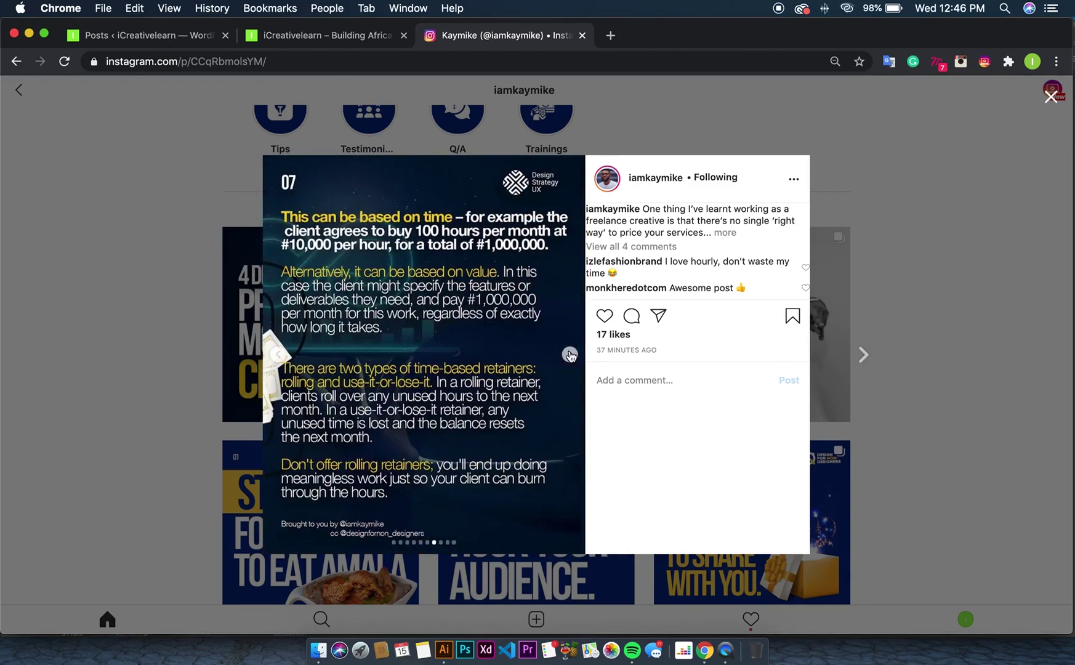
pyautogui.click(570, 355)
pyautogui.click(570, 355)
pyautogui.click(571, 356)
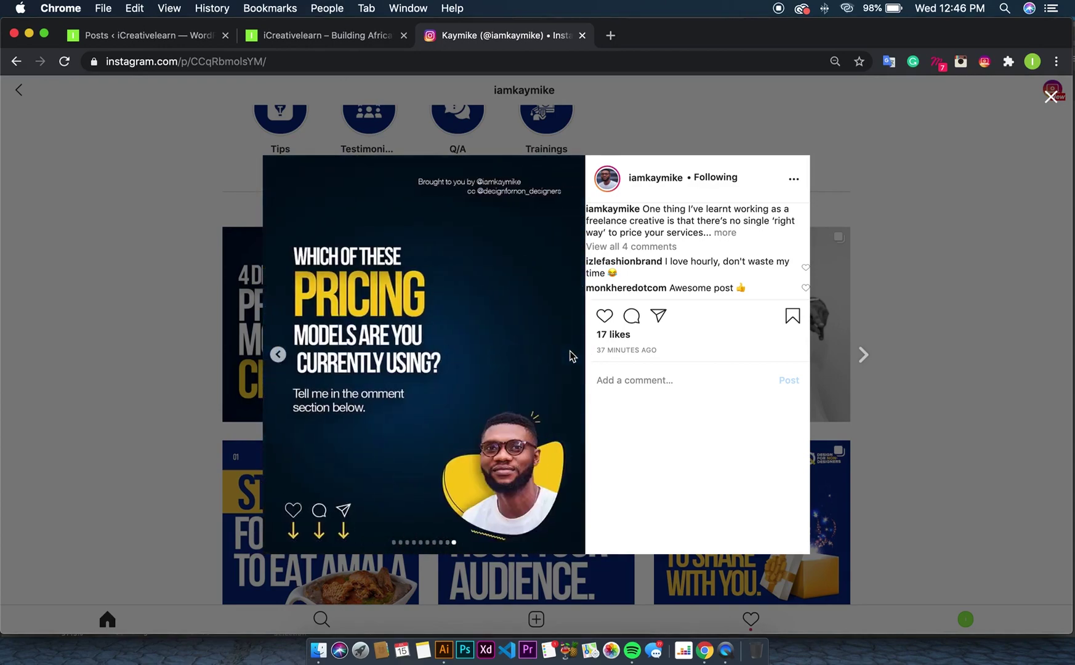
pyautogui.click(894, 190)
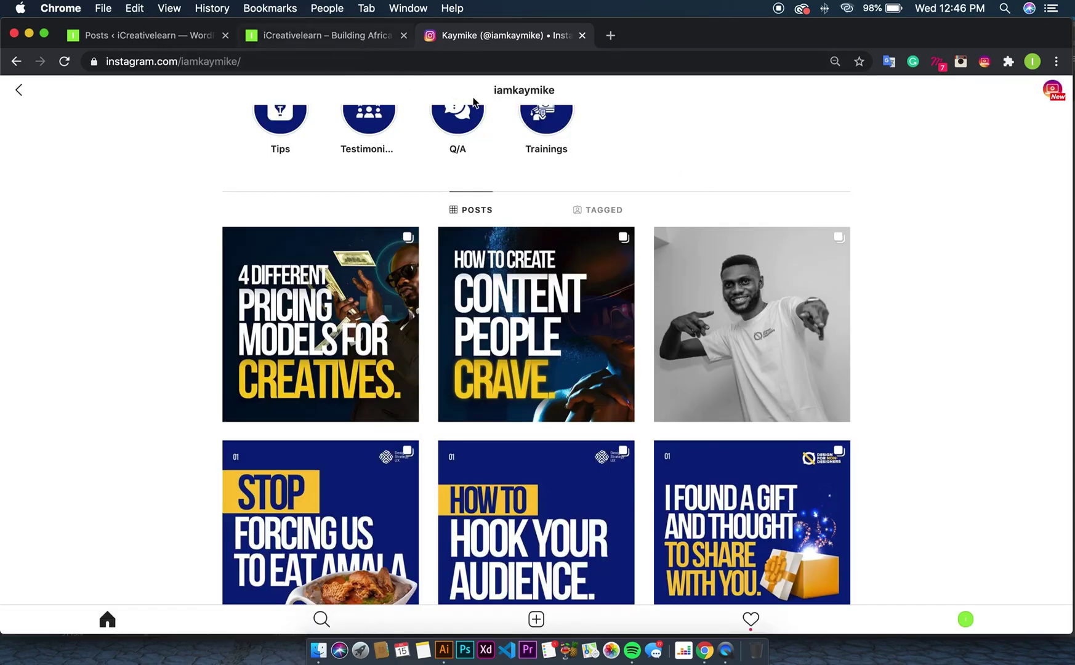
# Switch to Illustrator and look over the four carousel artboards at 25% zoom
pyautogui.press('super+Tab')
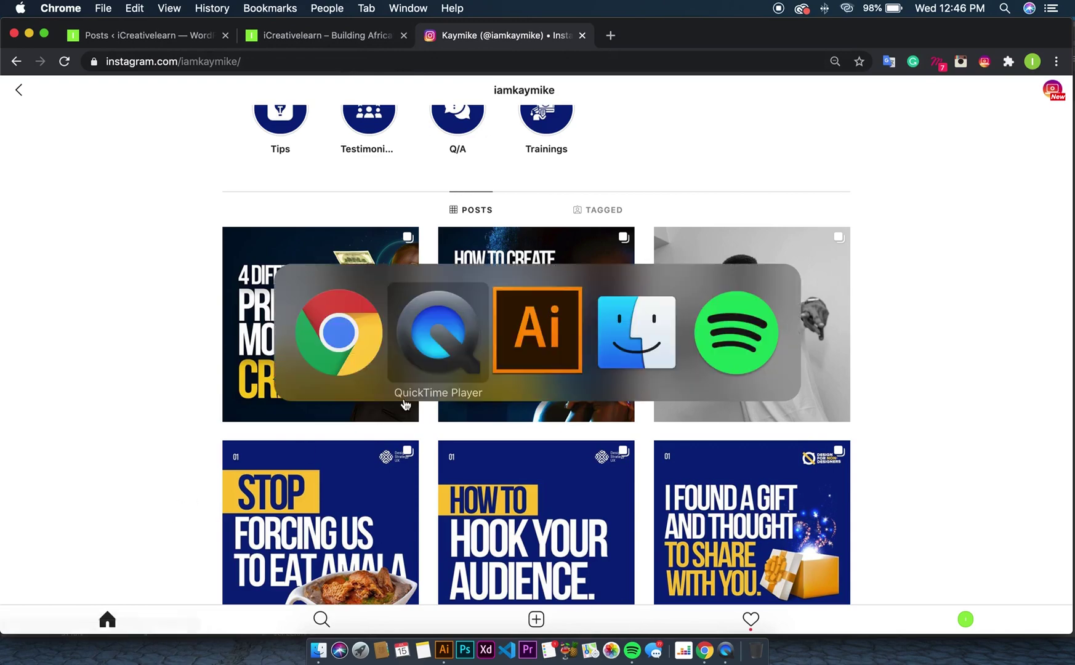
pyautogui.click(541, 362)
pyautogui.scroll(-5, 372, 243)
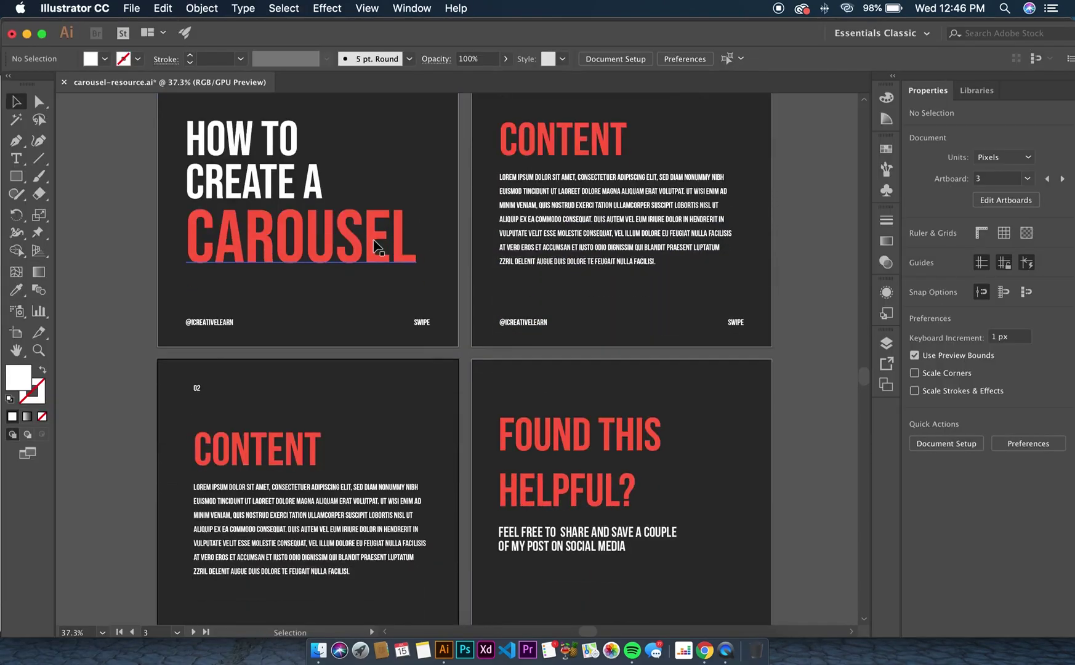
pyautogui.scroll(5, 373, 241)
pyautogui.scroll(-2, 373, 245)
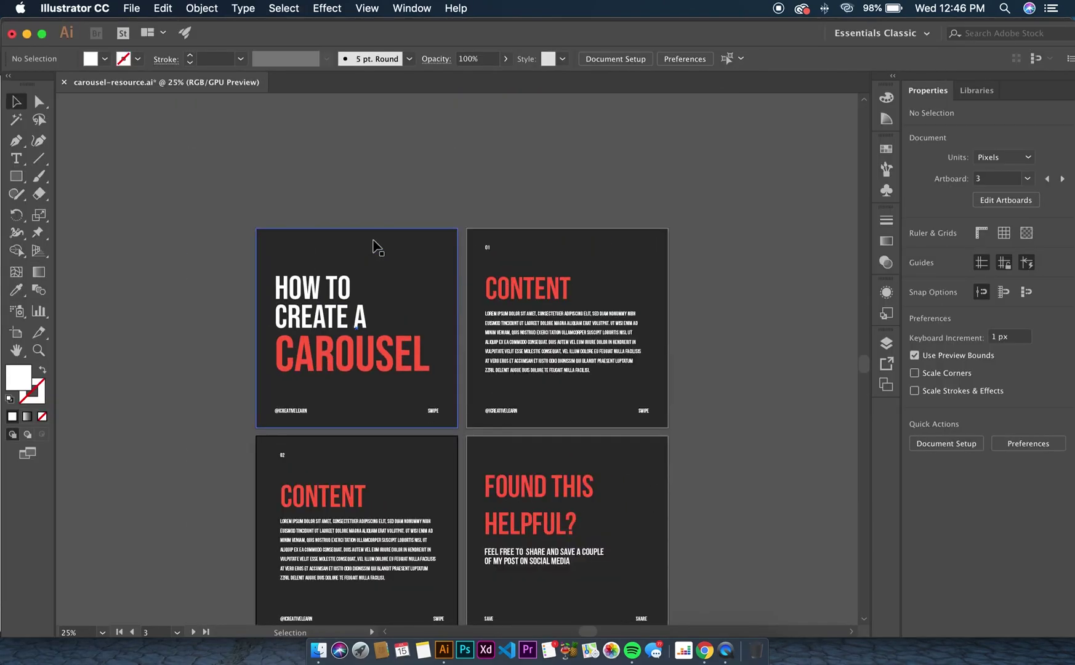
pyautogui.scroll(-2, 372, 243)
pyautogui.scroll(3, 372, 240)
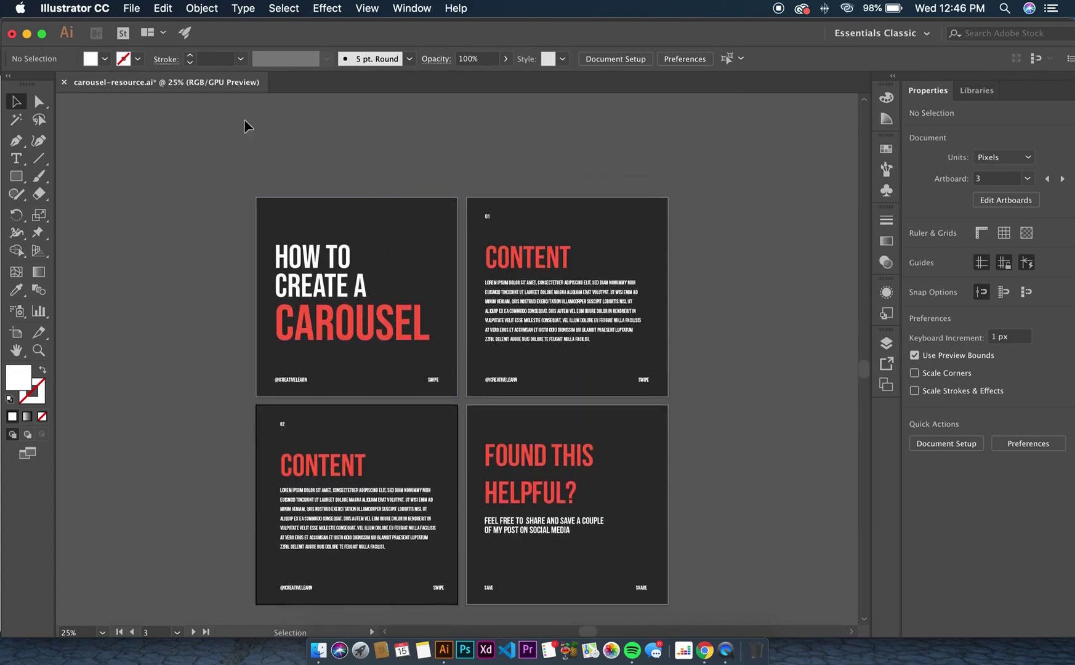
# Start a new document and set both its width and height to 1080 px
pyautogui.click(137, 8)
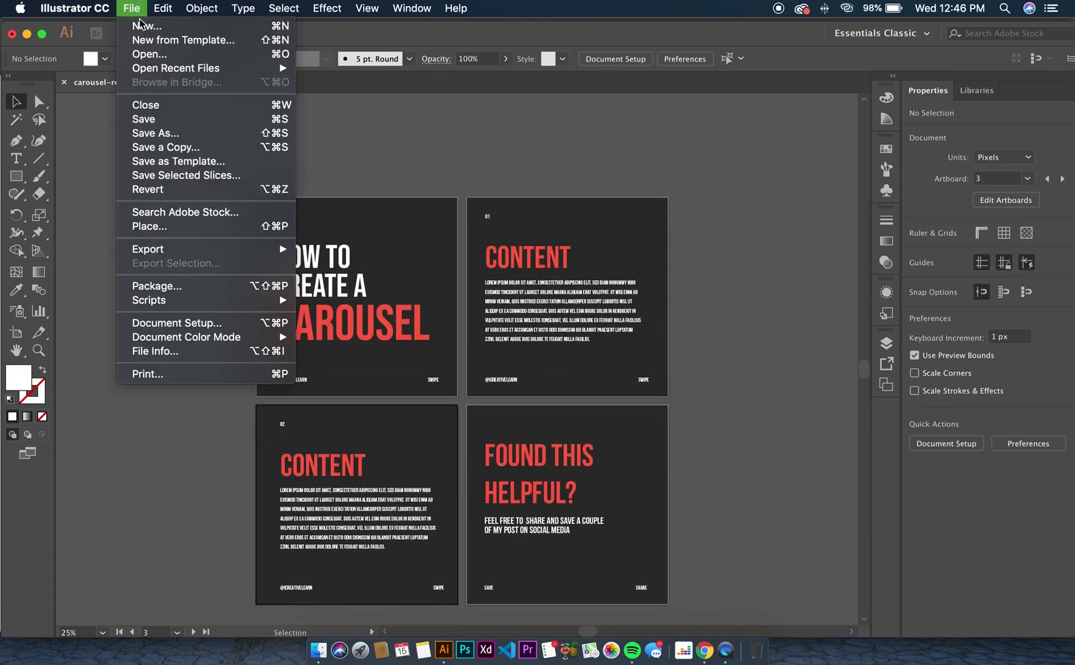
pyautogui.click(140, 26)
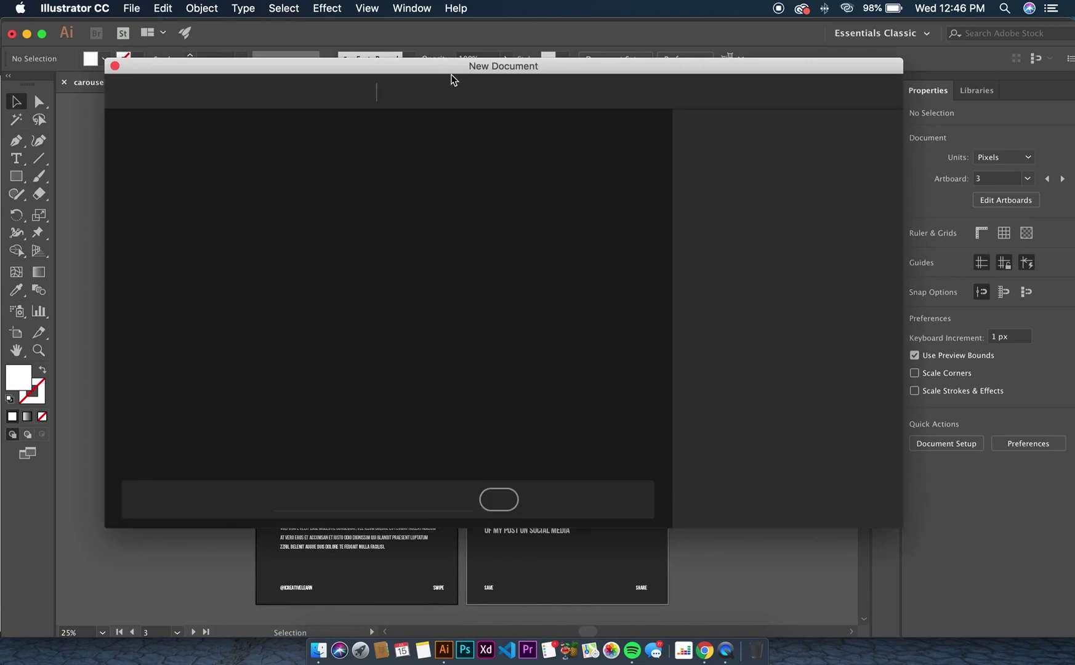
pyautogui.moveTo(431, 78)
pyautogui.mouseDown()
pyautogui.moveTo(516, 71)
pyautogui.moveTo(452, 75)
pyautogui.mouseUp()
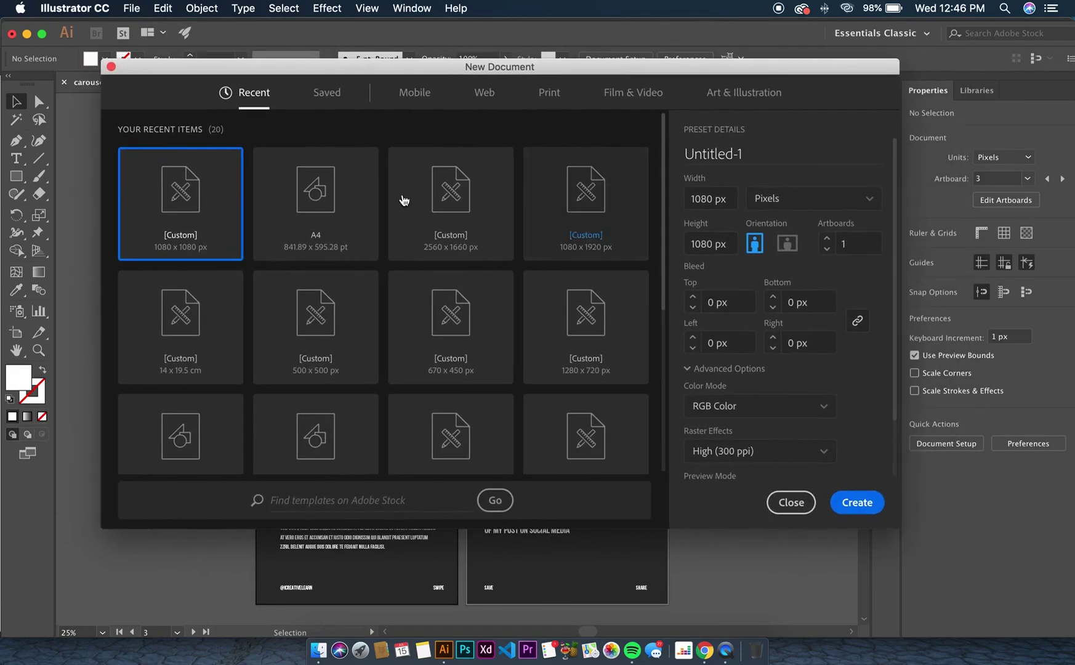
pyautogui.click(712, 199)
pyautogui.click(726, 243)
pyautogui.click(706, 199)
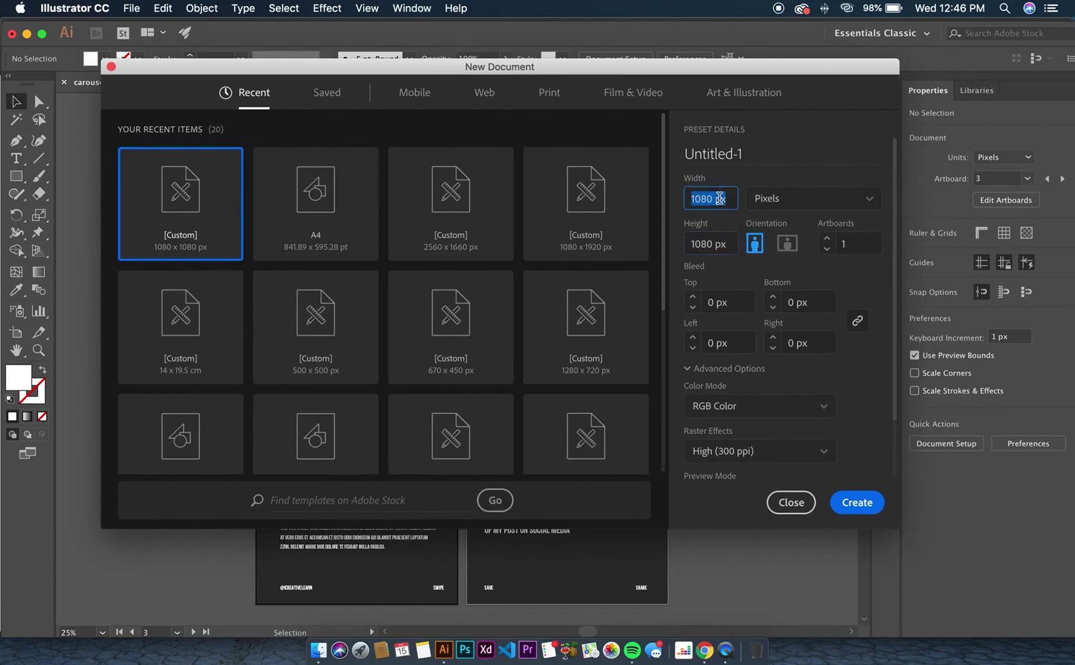
pyautogui.click(722, 246)
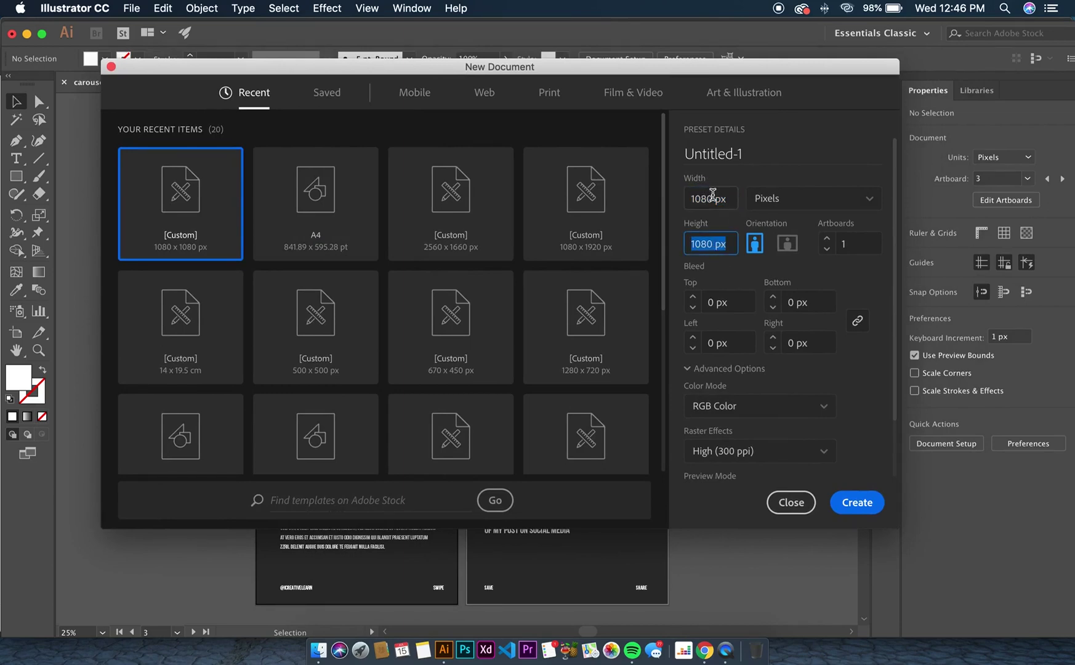
pyautogui.click(712, 196)
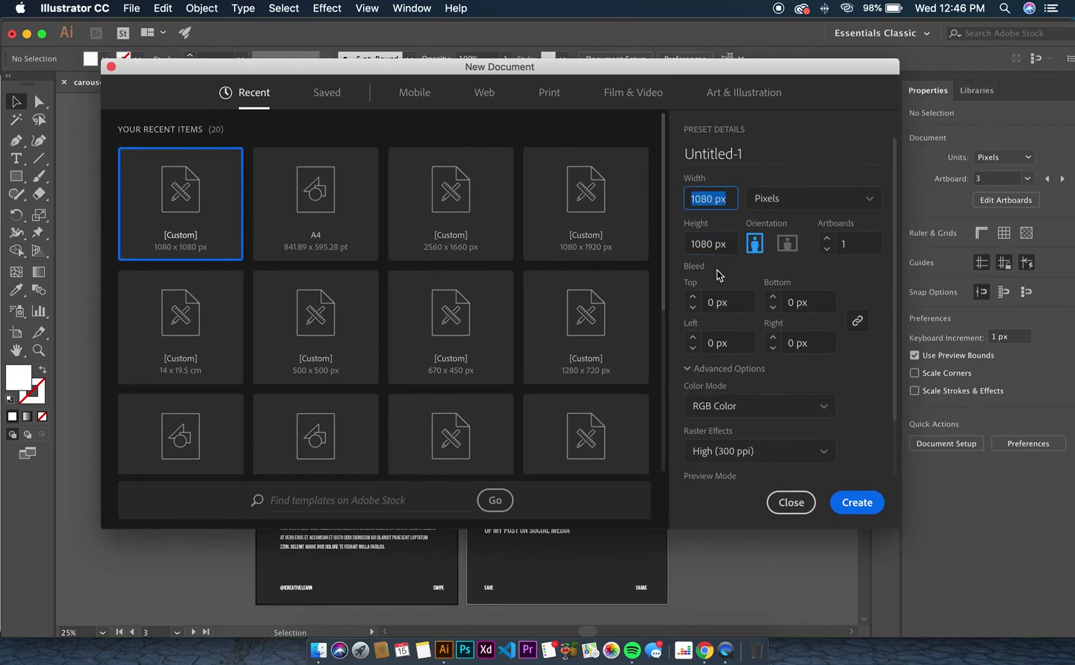
pyautogui.click(713, 247)
pyautogui.click(714, 198)
pyautogui.click(702, 196)
pyautogui.moveTo(717, 198); pyautogui.dragTo(647, 194)
pyautogui.write('1080')
pyautogui.press('Tab')
pyautogui.write('1080')
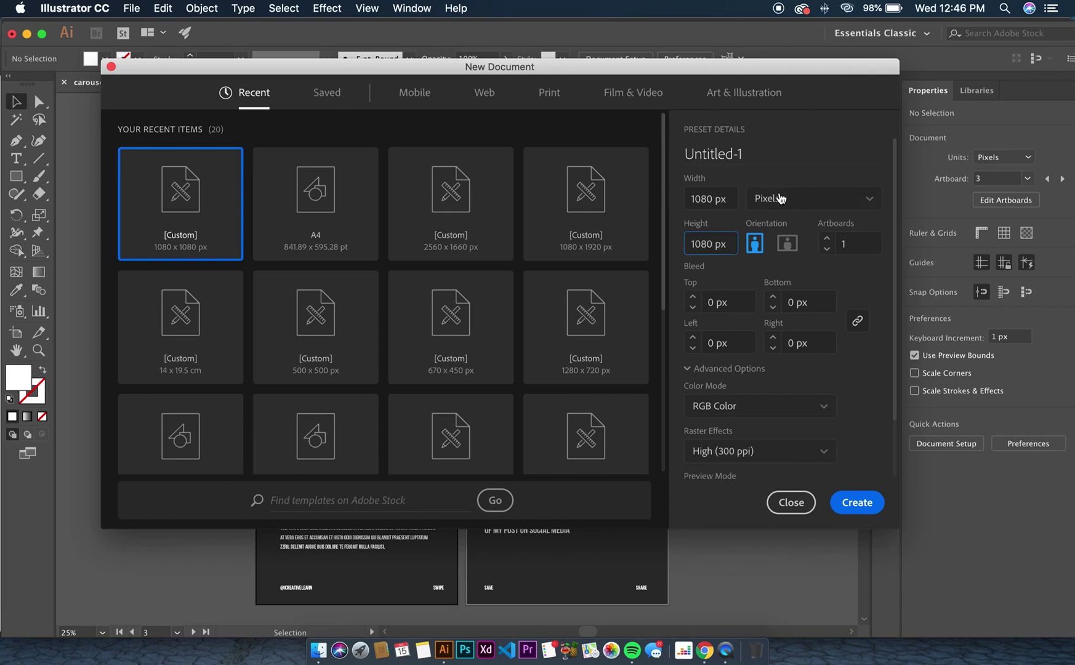
# Keep the units in pixels with a single artboard and create the document
pyautogui.click(780, 197)
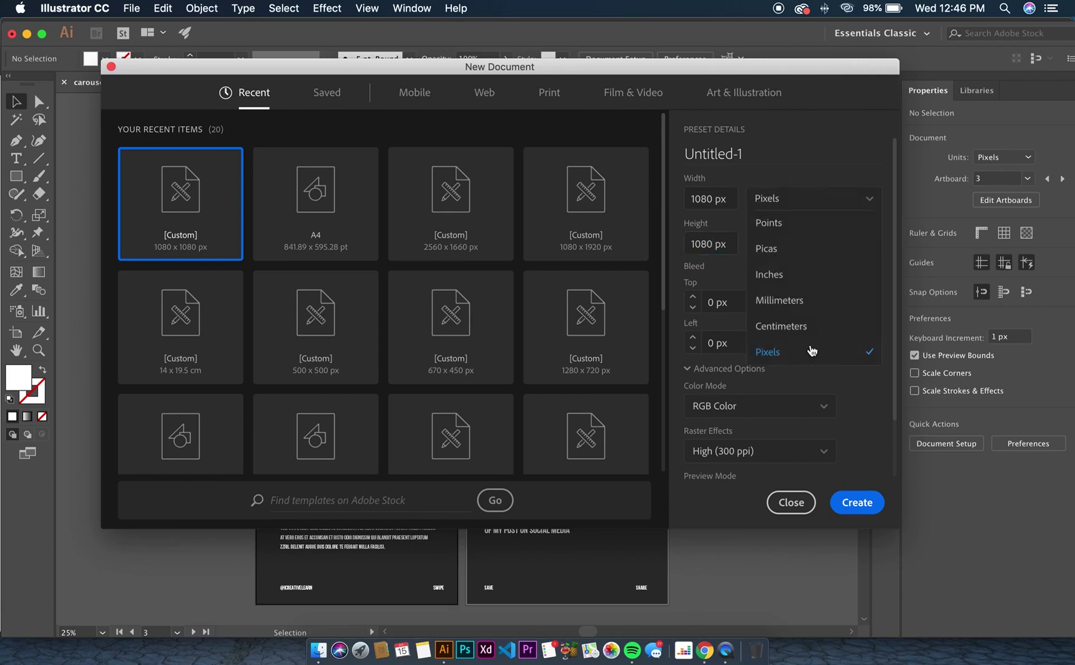
pyautogui.click(774, 355)
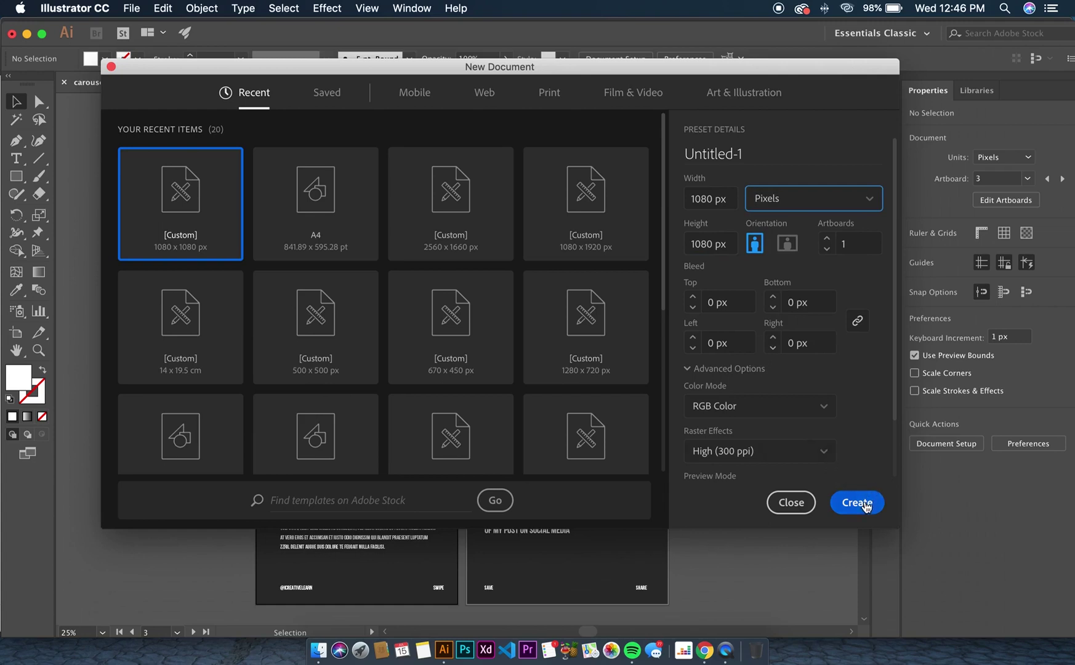
pyautogui.click(853, 244)
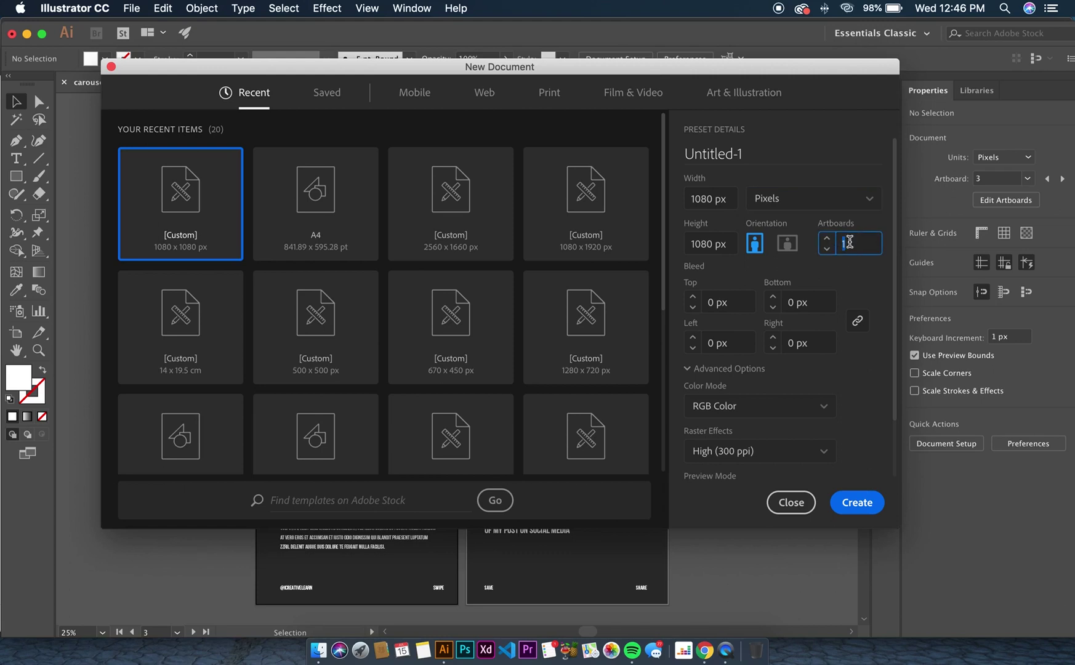
pyautogui.doubleClick(858, 242)
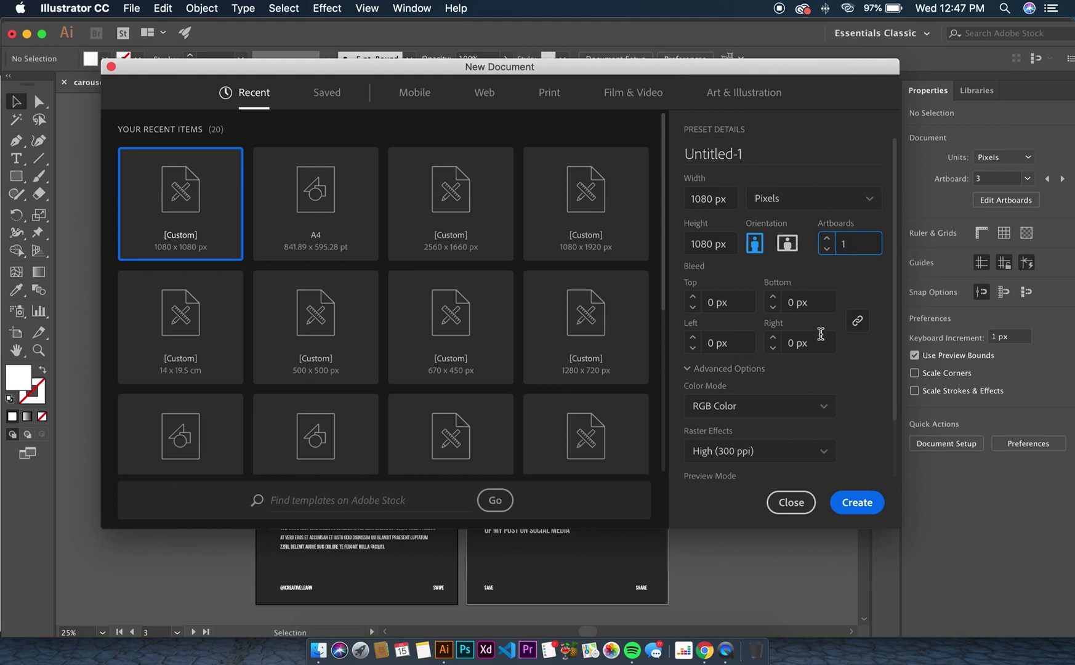
pyautogui.click(859, 503)
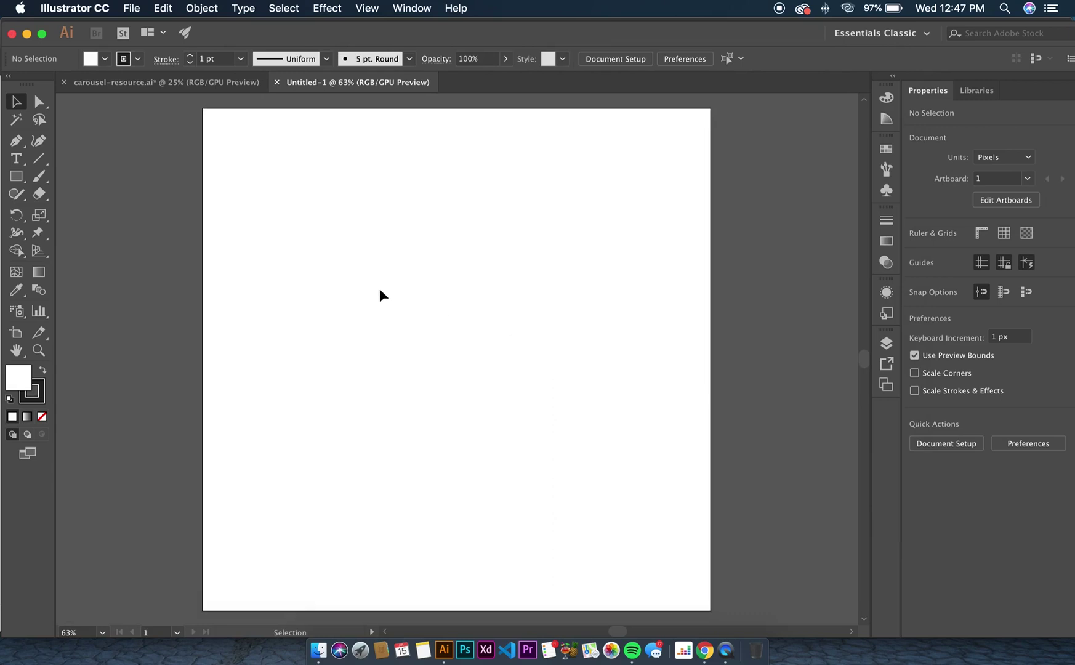
# Draw a rectangle about 1081 x 1081 px that covers the whole artboard as a background
pyautogui.scroll(-1, 302, 285)
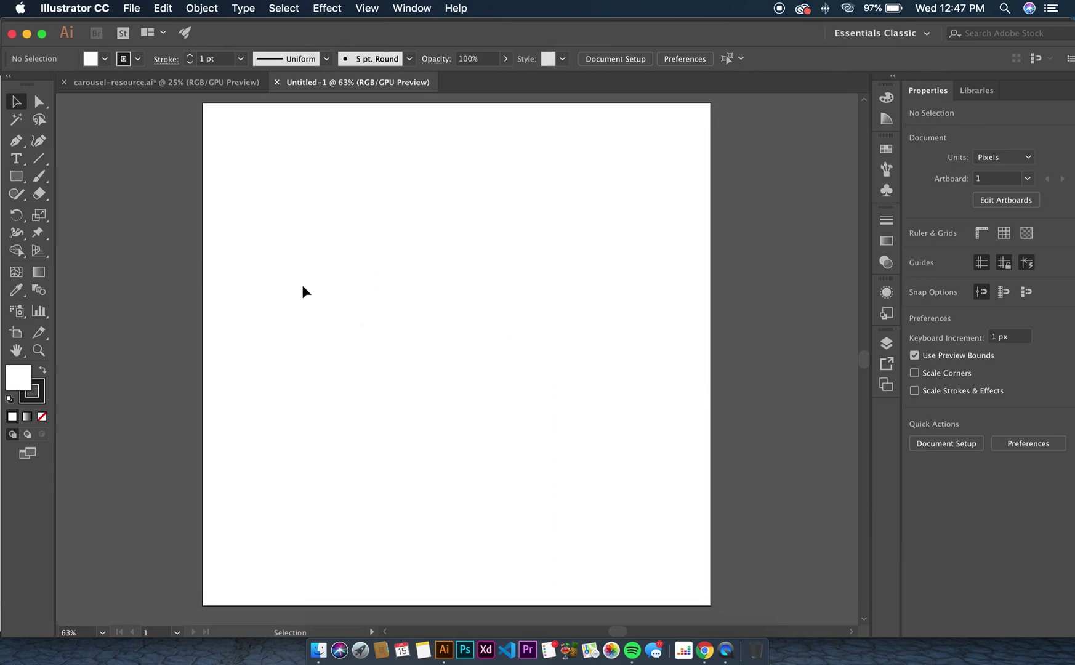
pyautogui.hscroll(-1, 302, 284)
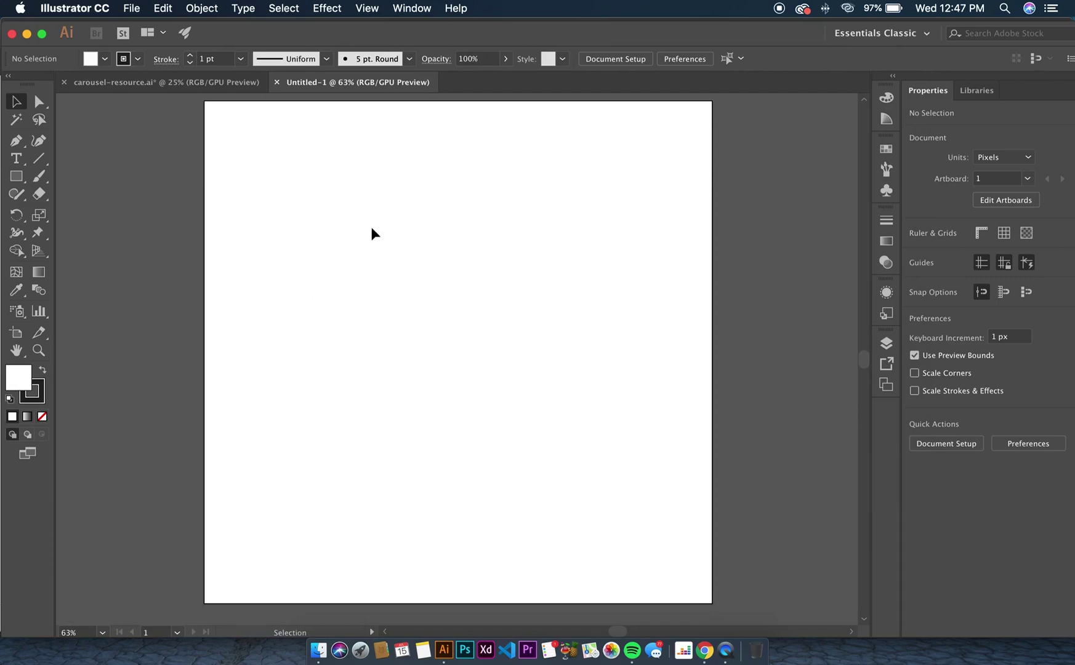
pyautogui.scroll(5, 371, 226)
pyautogui.scroll(-5, 380, 277)
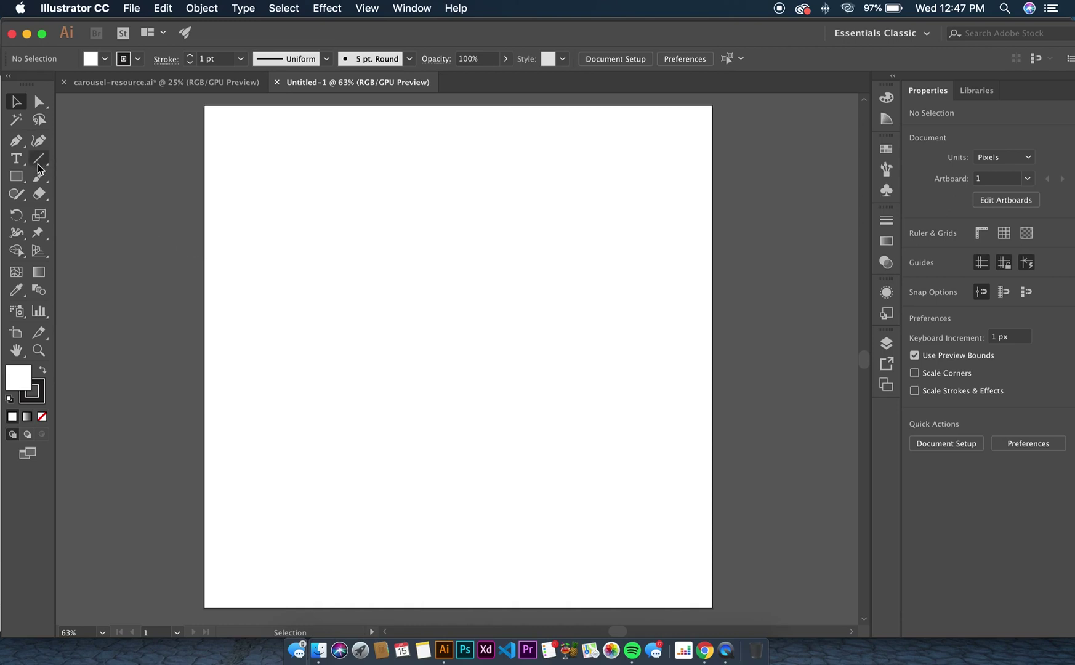
pyautogui.click(17, 178)
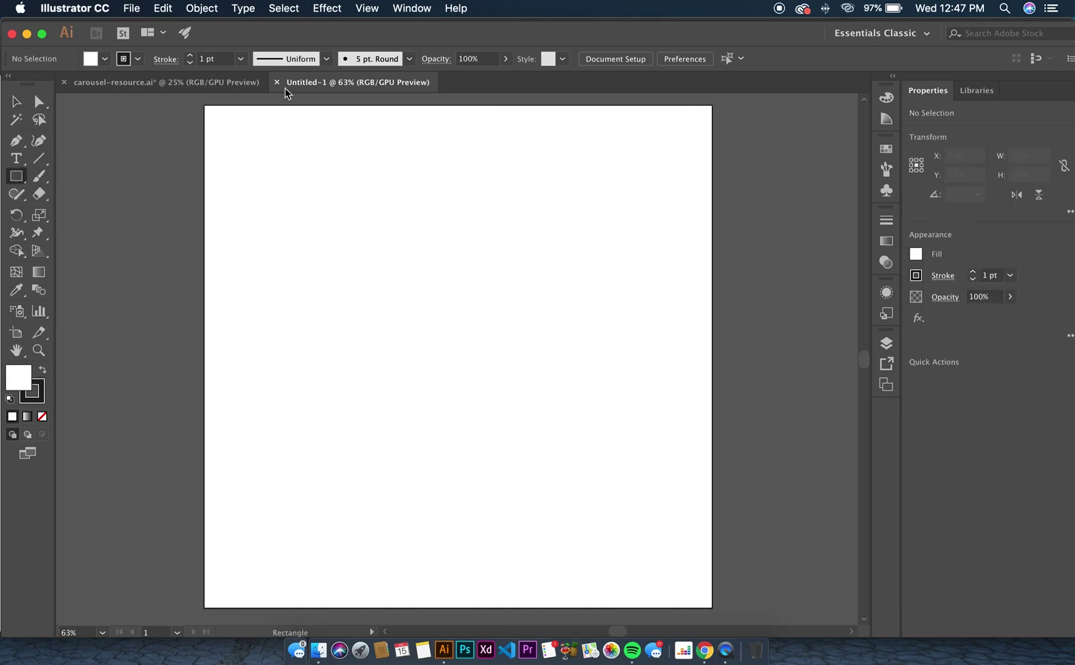
pyautogui.moveTo(206, 106); pyautogui.dragTo(712, 607)
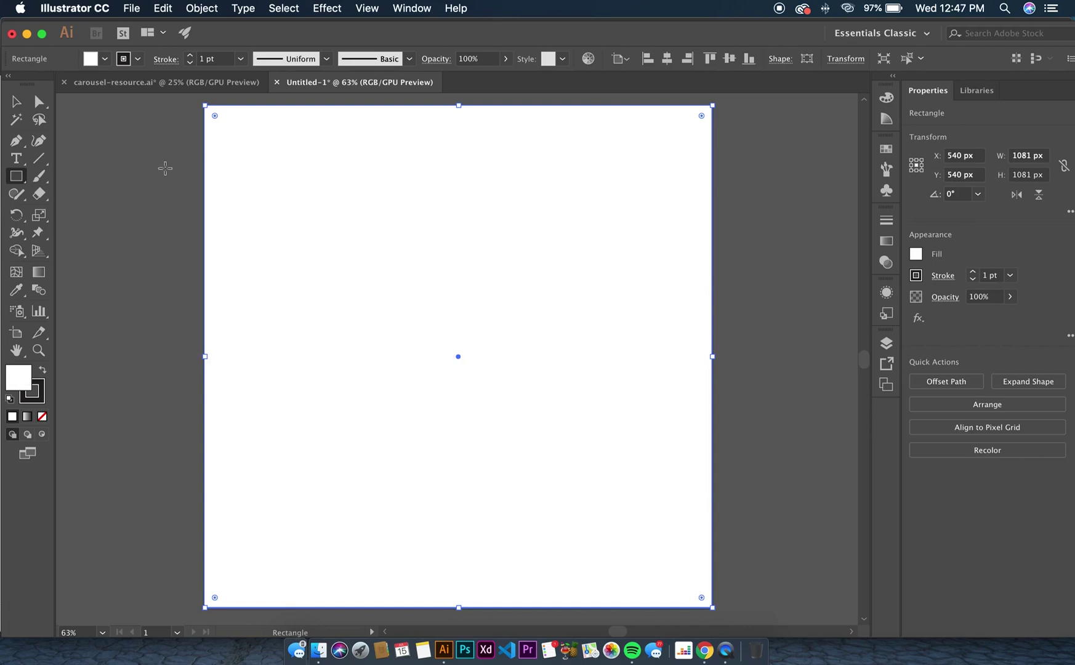
# Fill the background rectangle with the dark gray #2d2d2d and deselect it
pyautogui.doubleClick(24, 380)
pyautogui.write('2d2d2d')
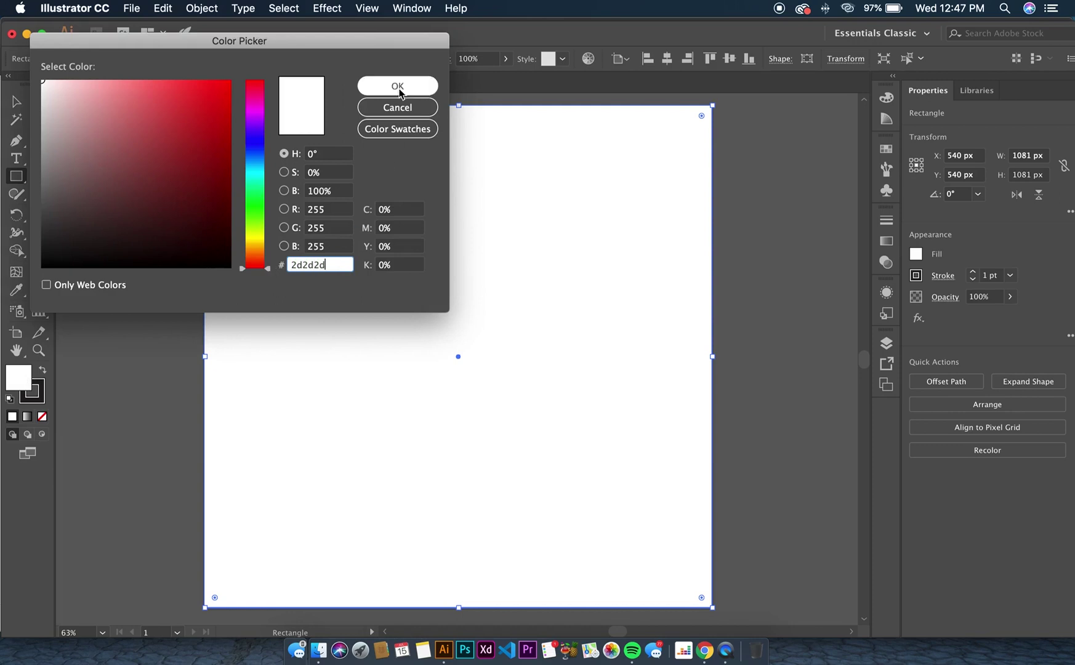
pyautogui.click(397, 86)
pyautogui.click(17, 101)
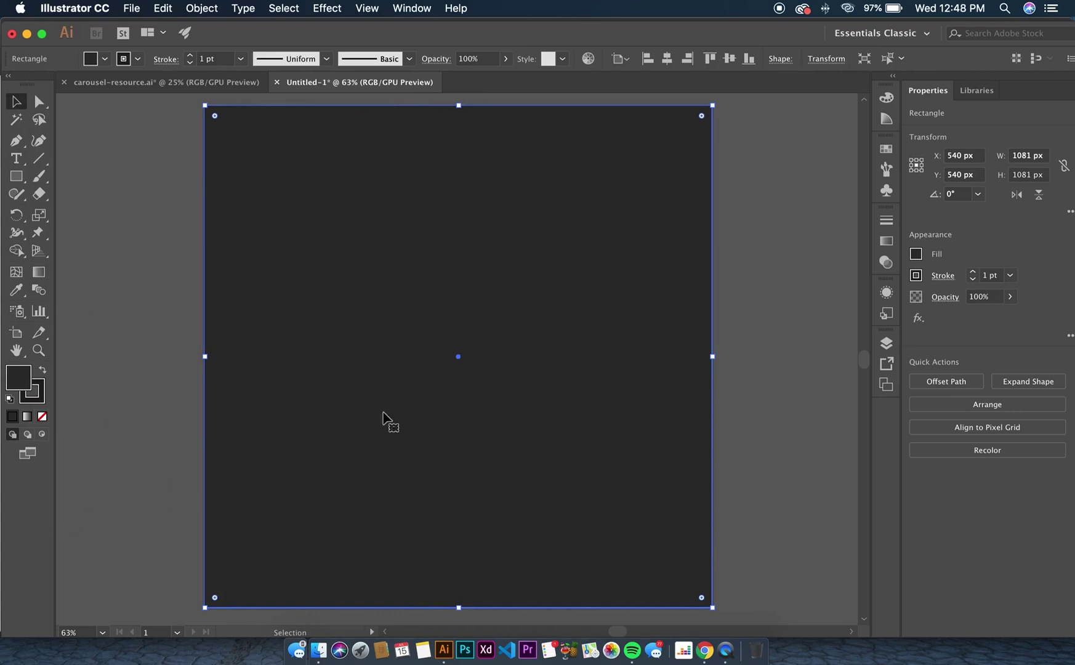
pyautogui.click(740, 211)
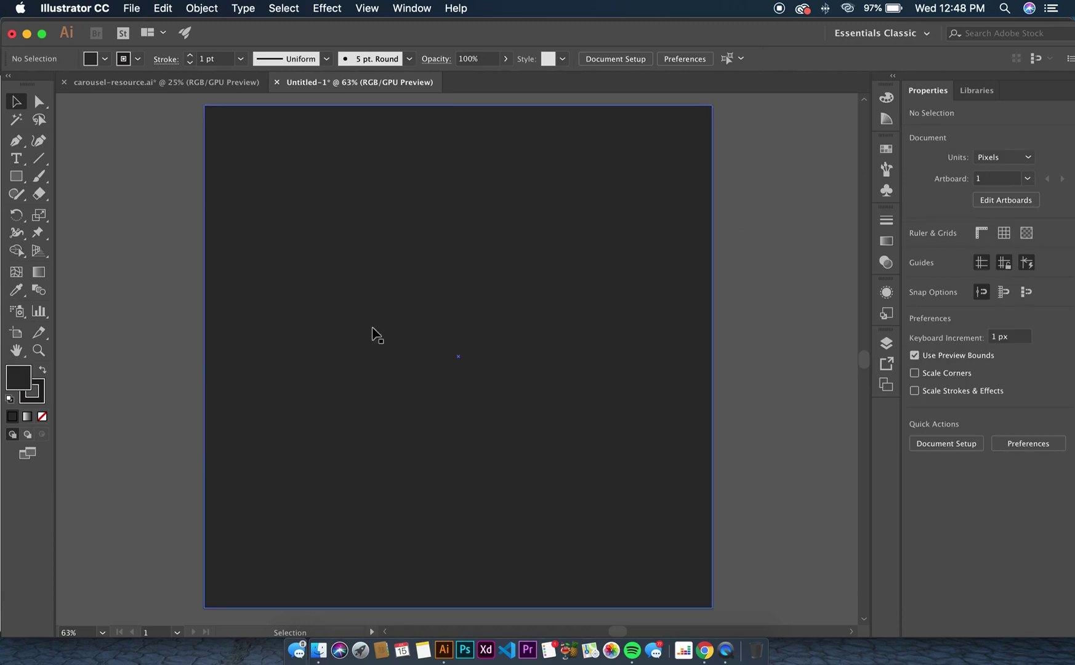
# Add the text "HOW TO" on the upper-left part of the background and scale it up to about 229 pt
pyautogui.click(16, 158)
pyautogui.click(234, 252)
pyautogui.press('BackSpace')
pyautogui.write('We')
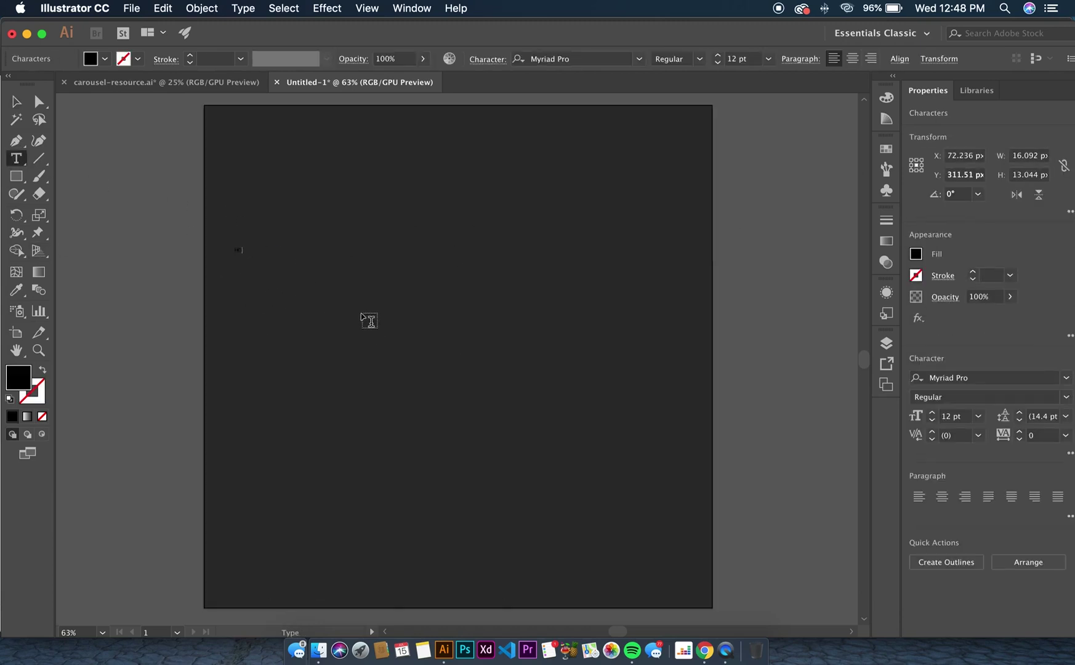
pyautogui.press('BackSpace')
pyautogui.write('ow?CR')
pyautogui.click(16, 101)
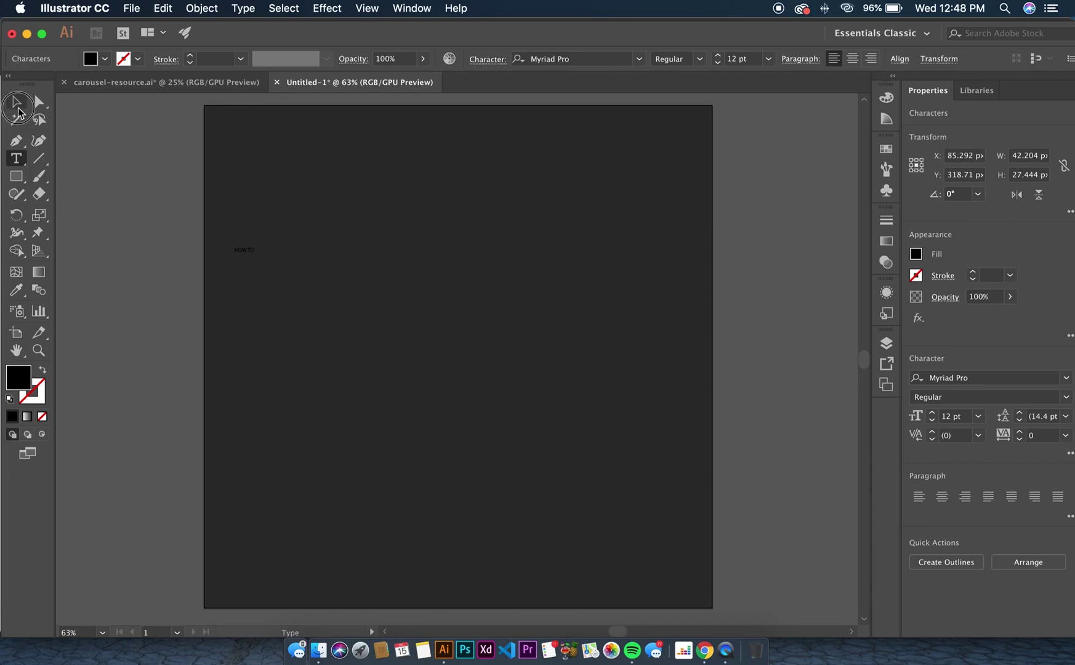
pyautogui.moveTo(255, 263); pyautogui.dragTo(678, 491)
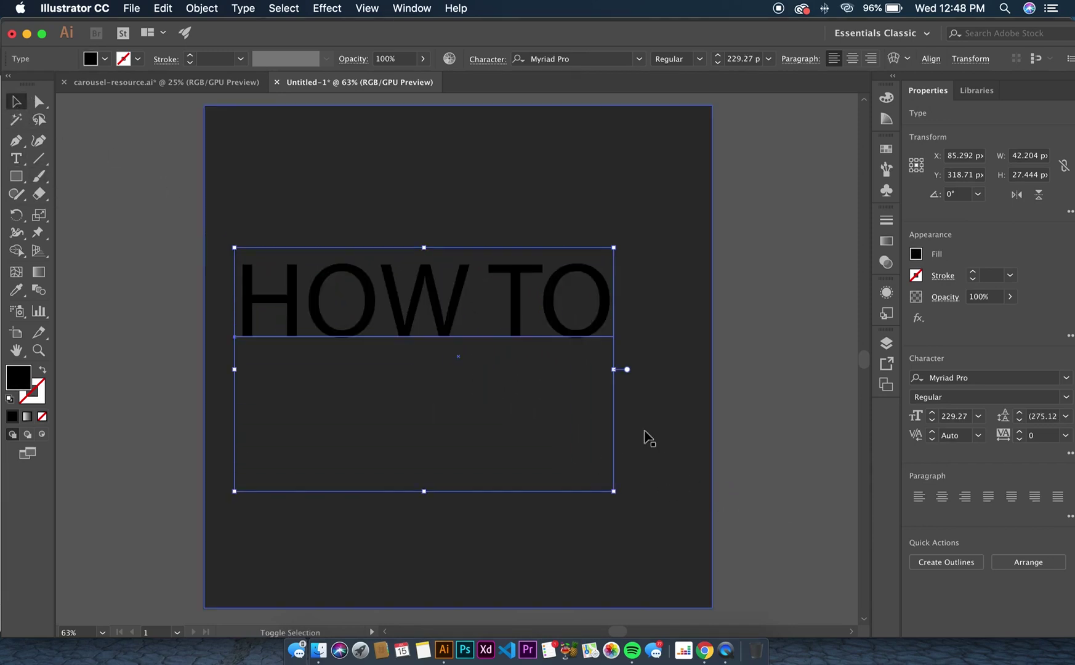
# Set the HOW TO text in Bebas Neue Regular with a white fill
pyautogui.tripleClick(545, 325)
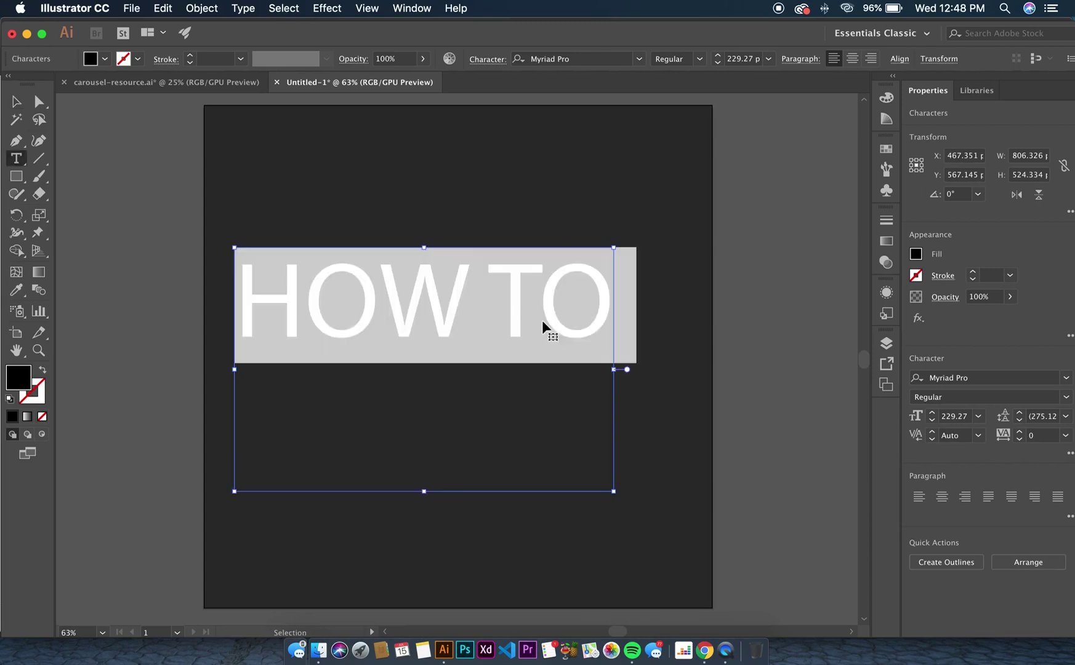
pyautogui.click(1025, 378)
pyautogui.write('BEBA')
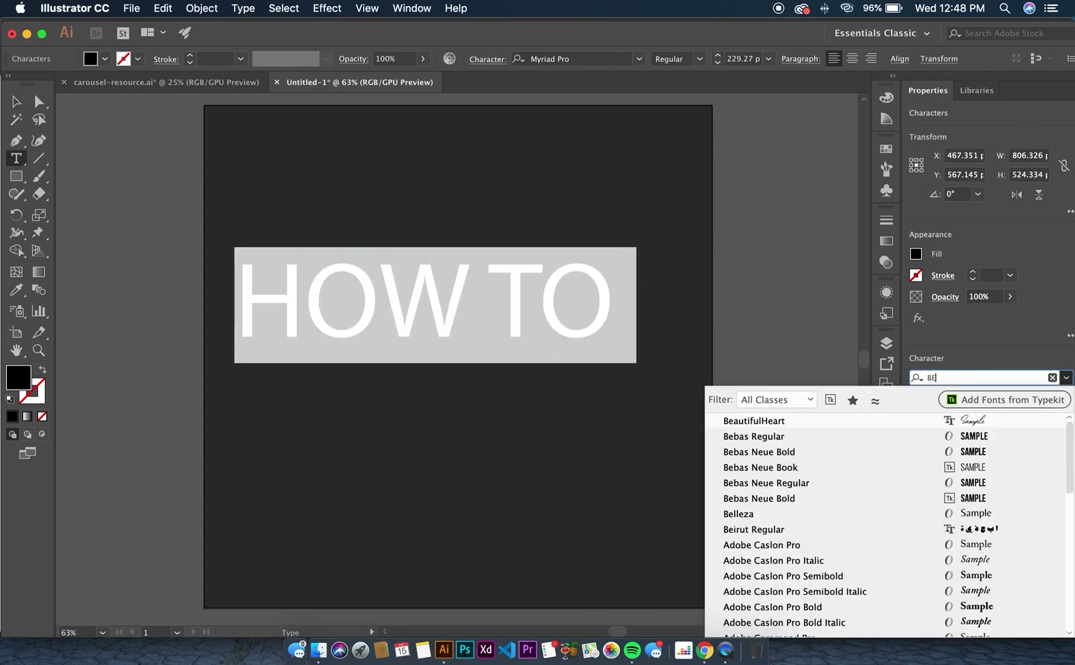
pyautogui.click(813, 474)
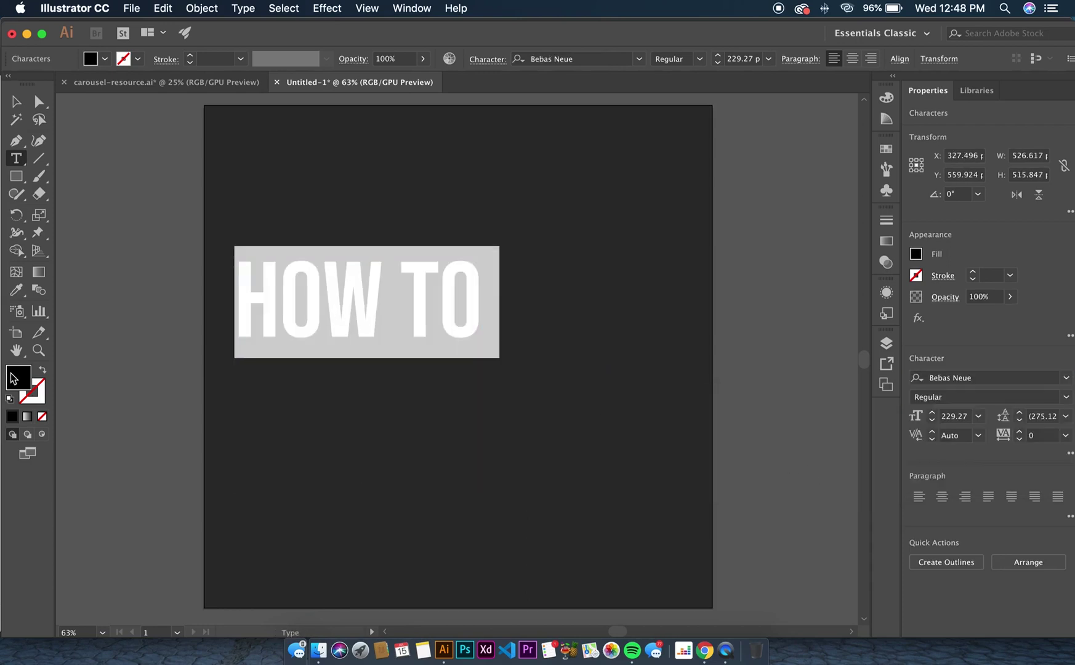
pyautogui.click(10, 392)
pyautogui.moveTo(90, 194)
pyautogui.mouseDown()
pyautogui.moveTo(75, 97)
pyautogui.moveTo(54, 54)
pyautogui.moveTo(25, 67)
pyautogui.moveTo(27, 77)
pyautogui.mouseUp()
pyautogui.press('Return')
pyautogui.click(447, 313)
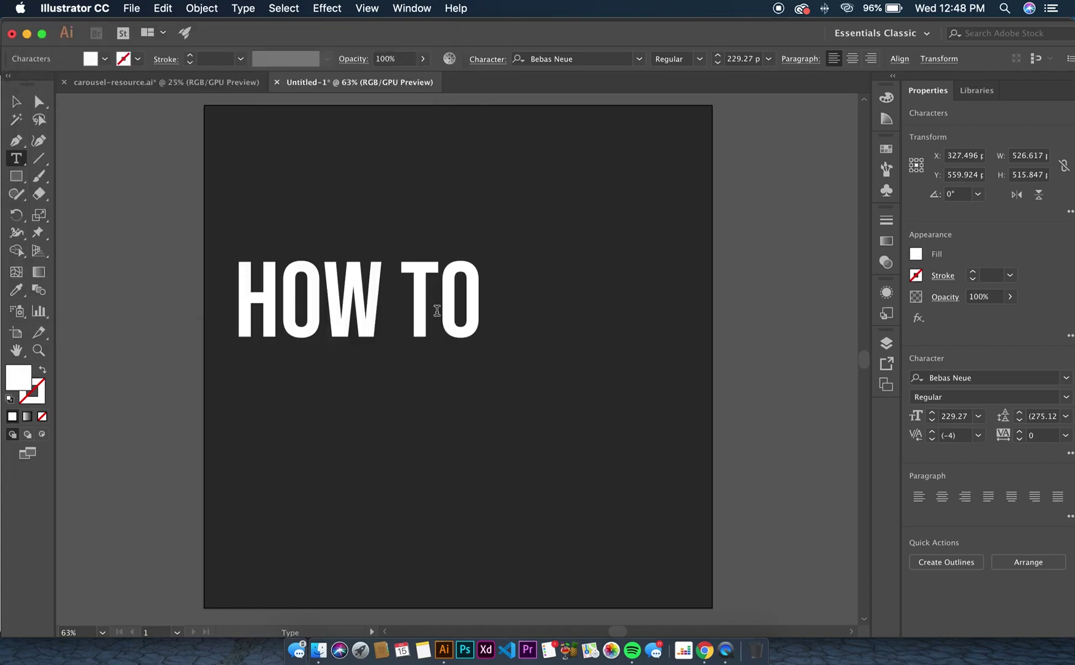
# Remove the empty line after HOW TO and move the text near the artboard's upper-left corner, centered at about X 334, Y 262 px
pyautogui.press('Escape')
pyautogui.moveTo(468, 308); pyautogui.dragTo(475, 262)
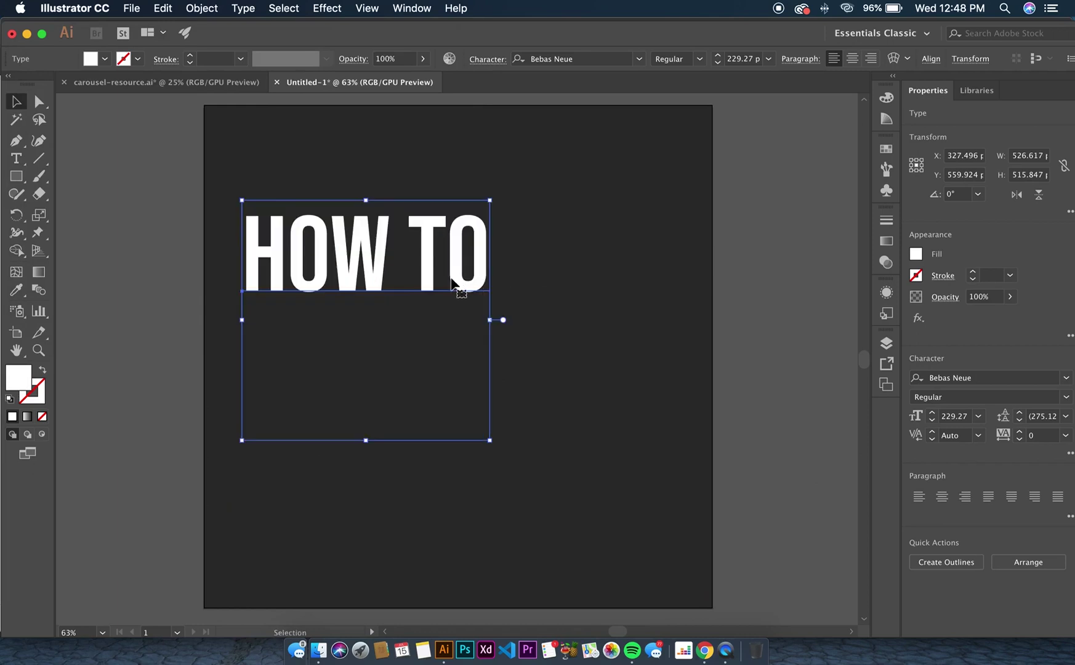
pyautogui.press('t')
pyautogui.click(481, 250)
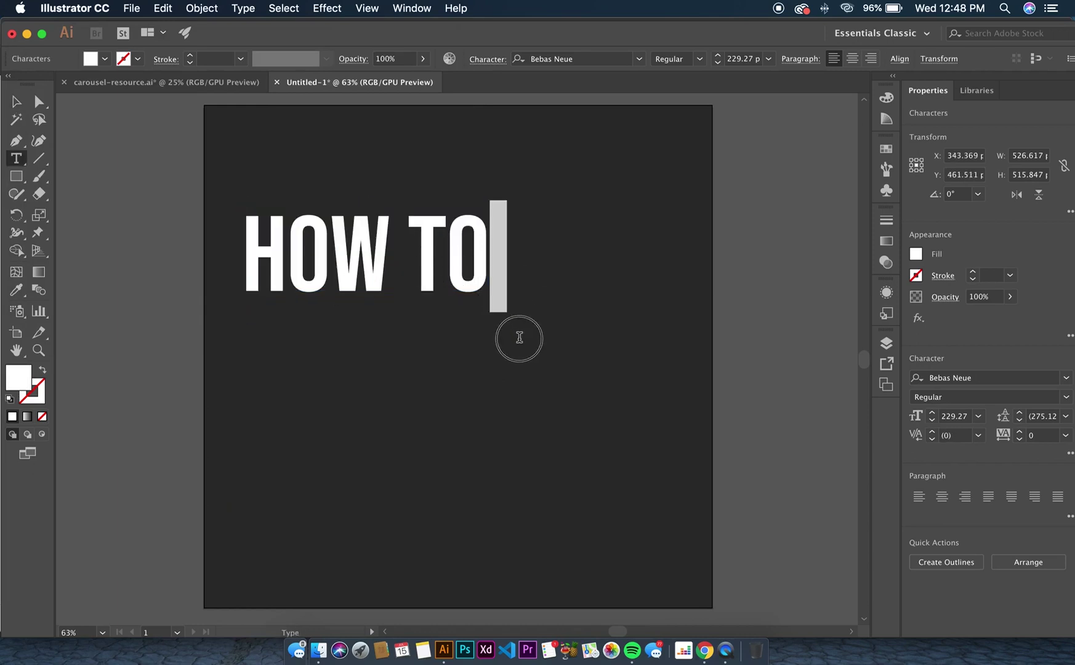
pyautogui.press('BackSpace')
pyautogui.write('O')
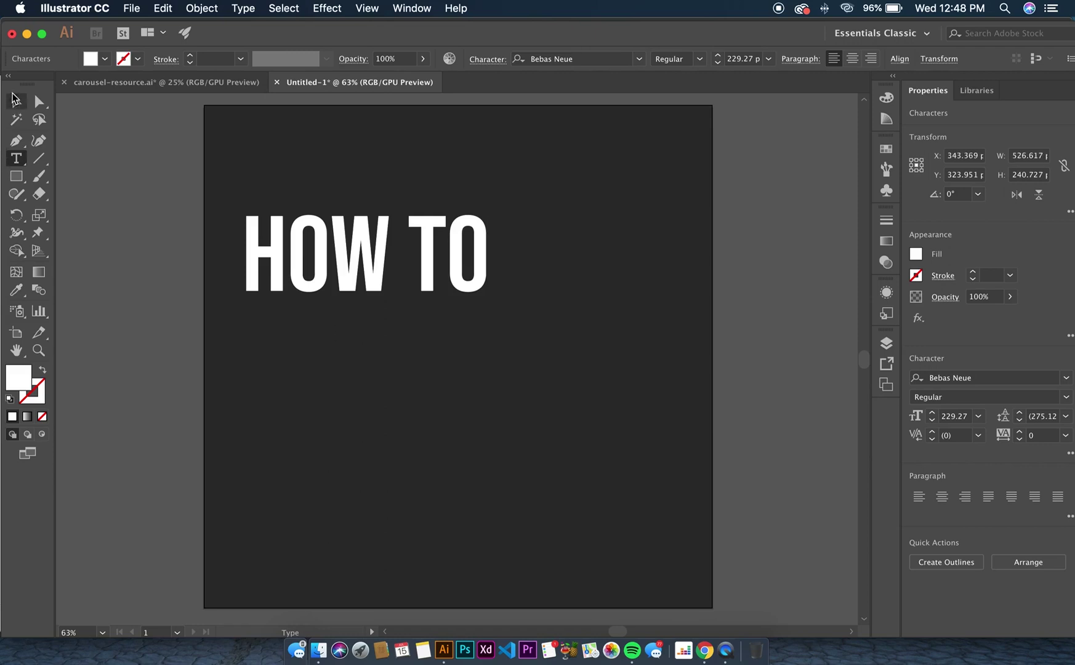
pyautogui.click(15, 100)
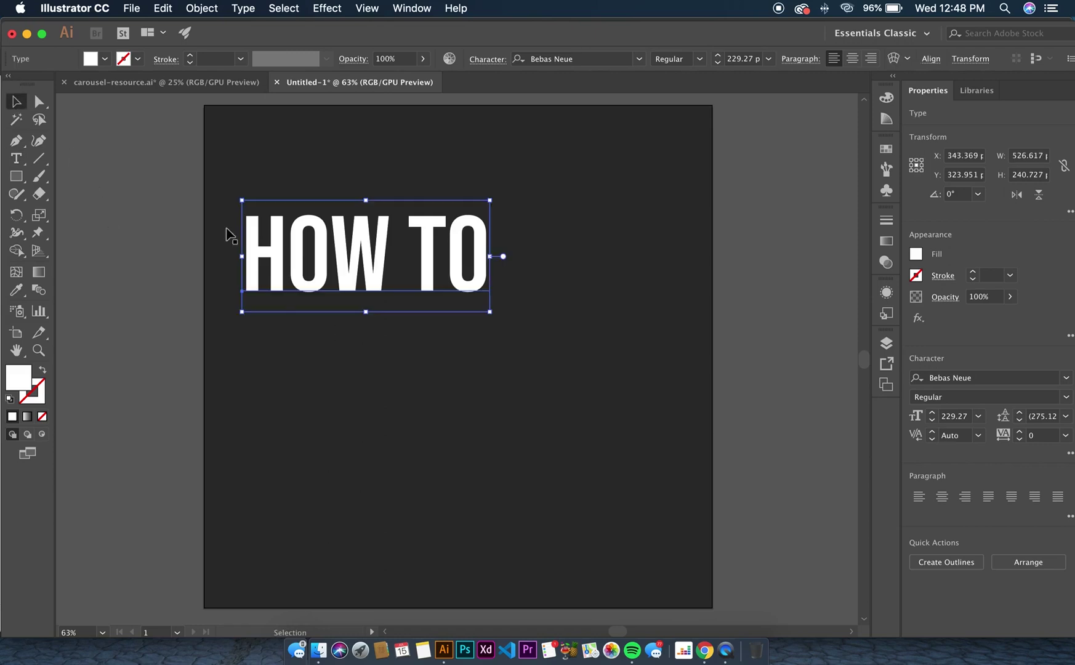
pyautogui.moveTo(331, 238); pyautogui.dragTo(356, 215)
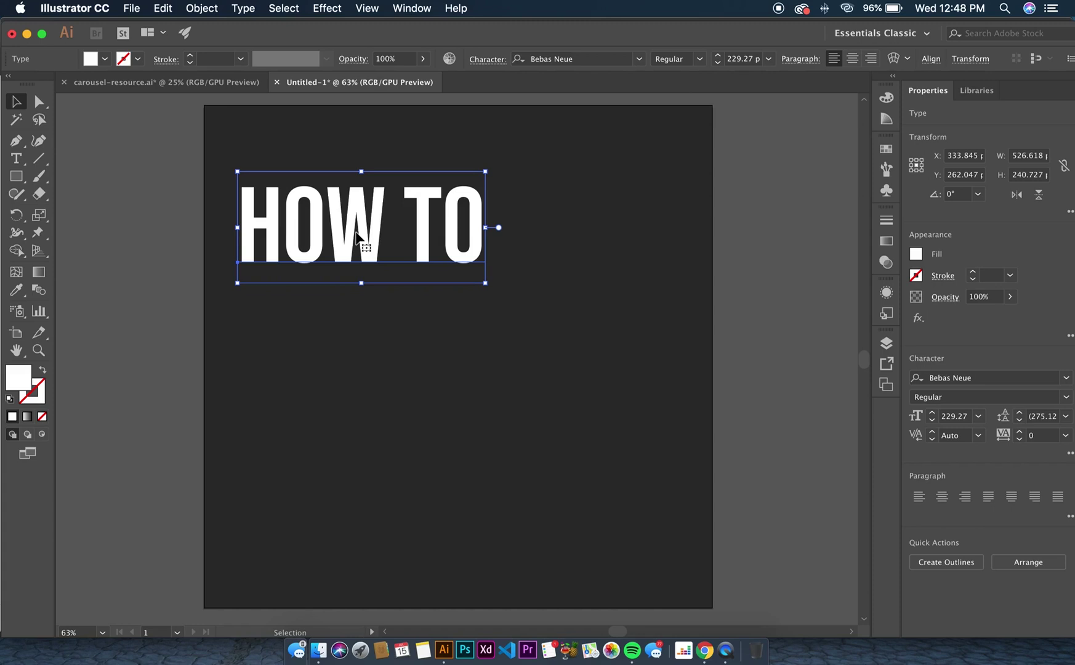
# Duplicate the HOW TO text and place the copy directly beneath the original
pyautogui.moveTo(358, 236); pyautogui.dragTo(355, 336)
pyautogui.press('Delete')
pyautogui.click(403, 257)
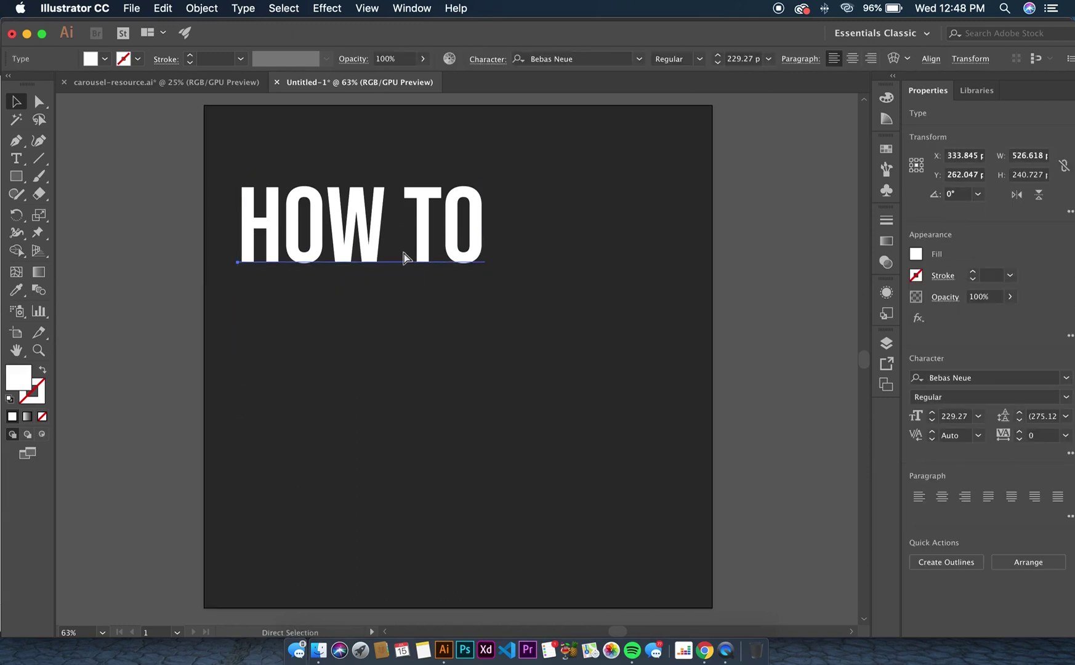
pyautogui.press('super+v')
pyautogui.click(415, 340)
pyautogui.moveTo(415, 340); pyautogui.dragTo(350, 306)
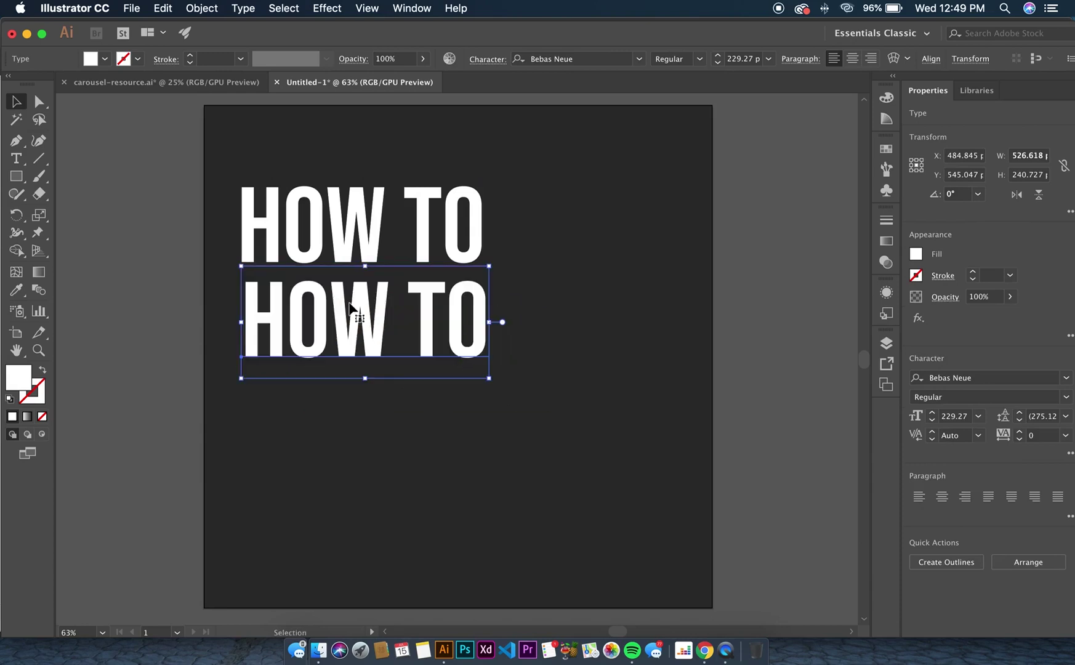
# Replace the wording of the second title line with "CREATE A"
pyautogui.doubleClick(349, 306)
pyautogui.click(346, 299)
pyautogui.tripleClick(345, 299)
pyautogui.write('CREATE A')
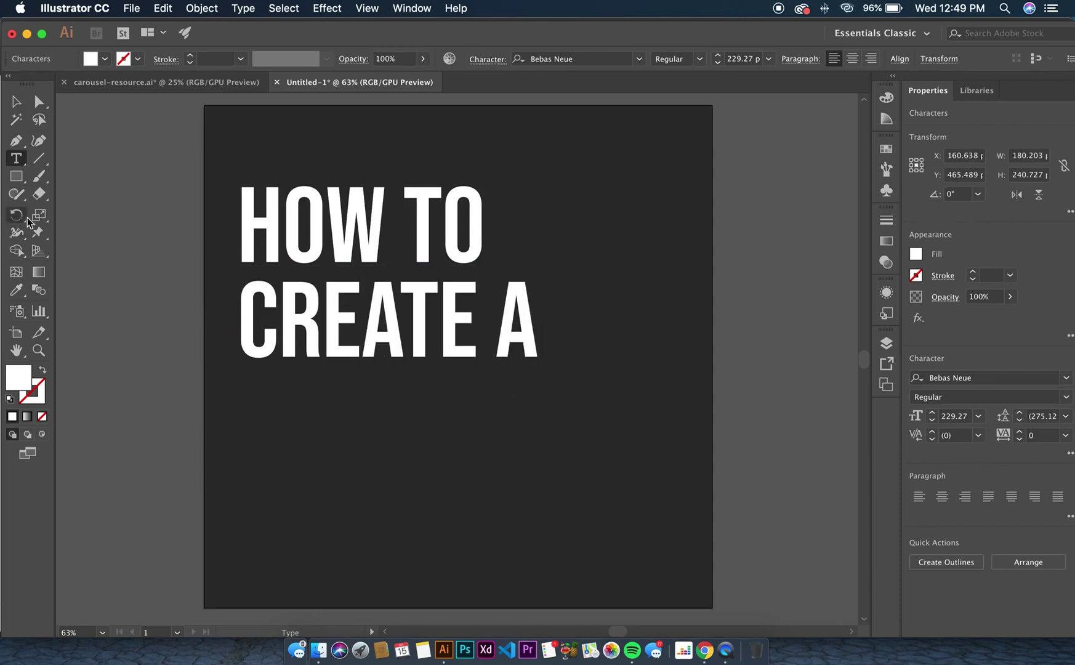
pyautogui.click(16, 101)
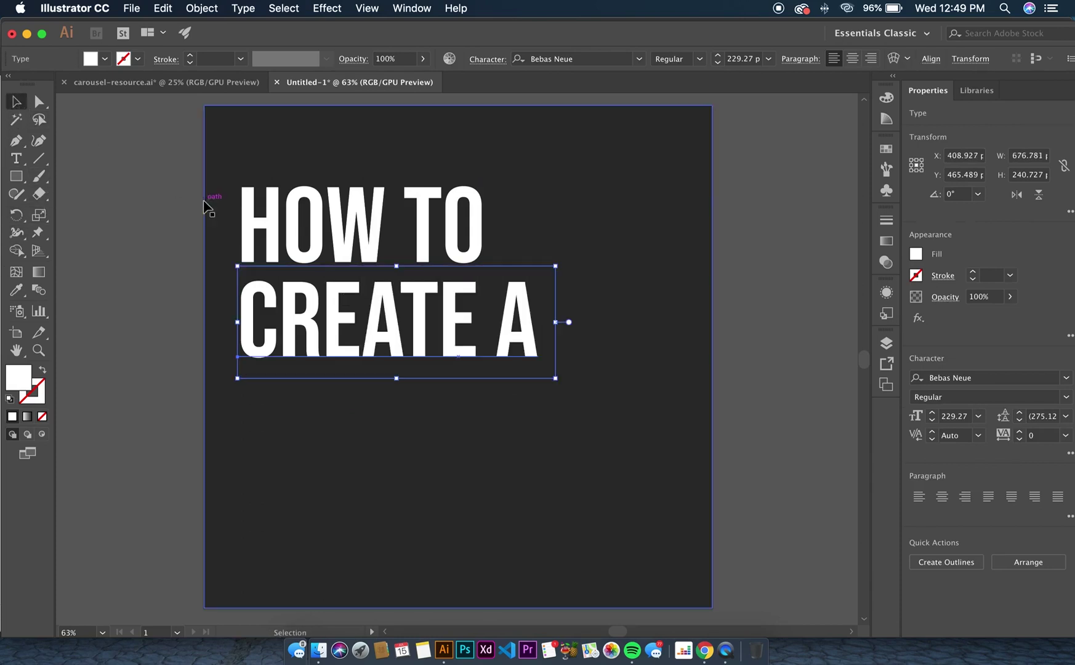
# Duplicate the CREATE A line straight below itself and change the copy's text to "CAROUSEL"
pyautogui.rightClick(373, 327)
pyautogui.click(331, 303)
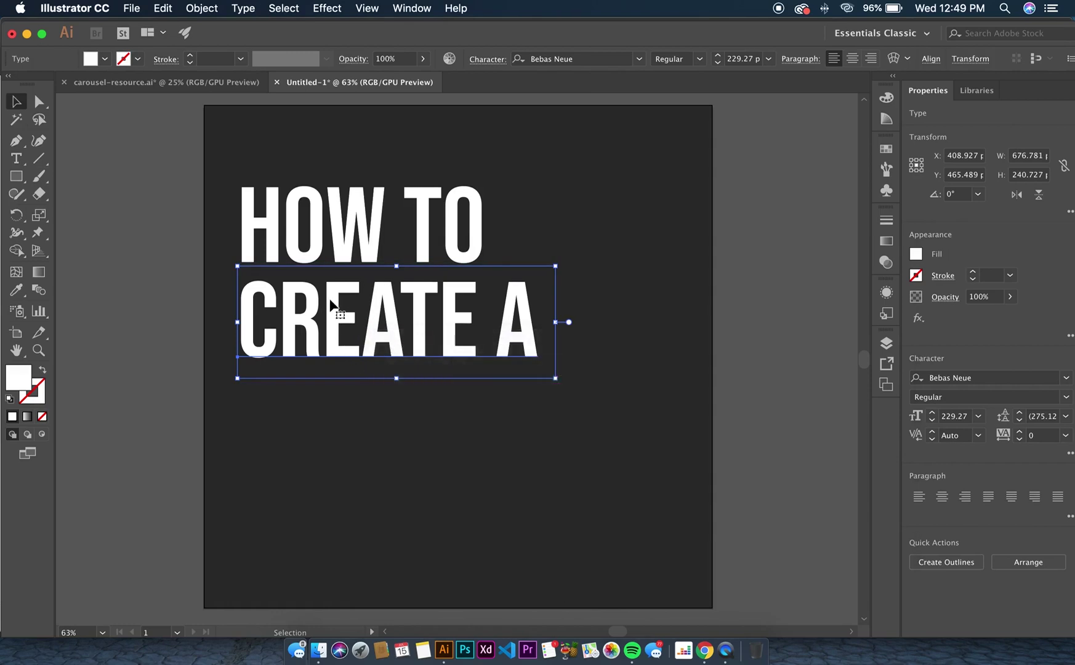
pyautogui.moveTo(330, 321); pyautogui.dragTo(330, 416)
pyautogui.tripleClick(330, 412)
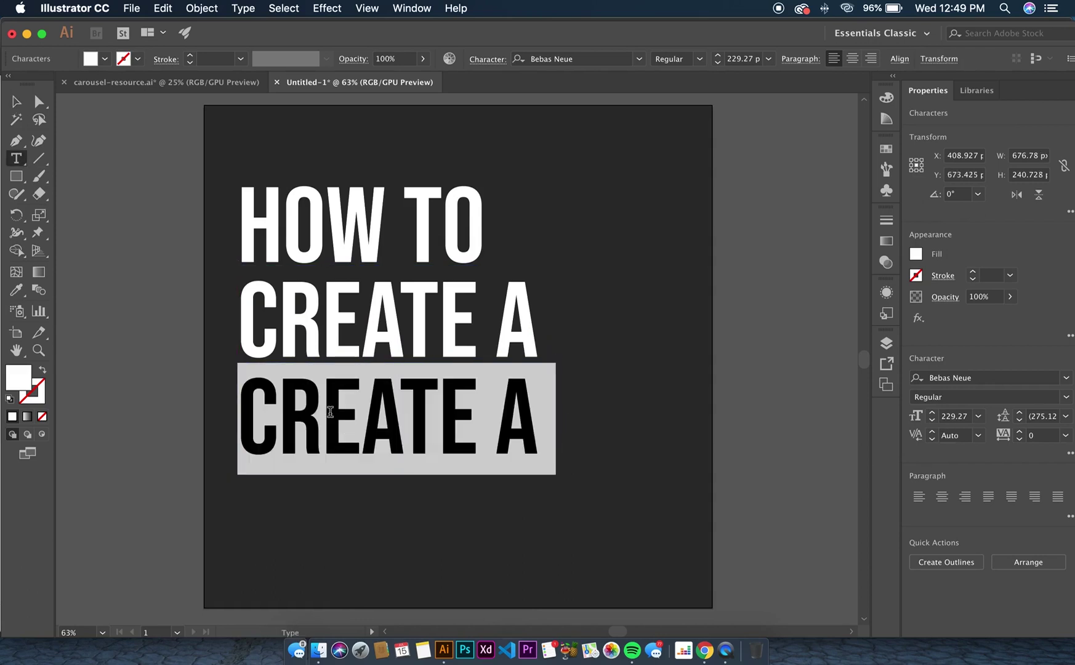
pyautogui.write('CAROUSEL')
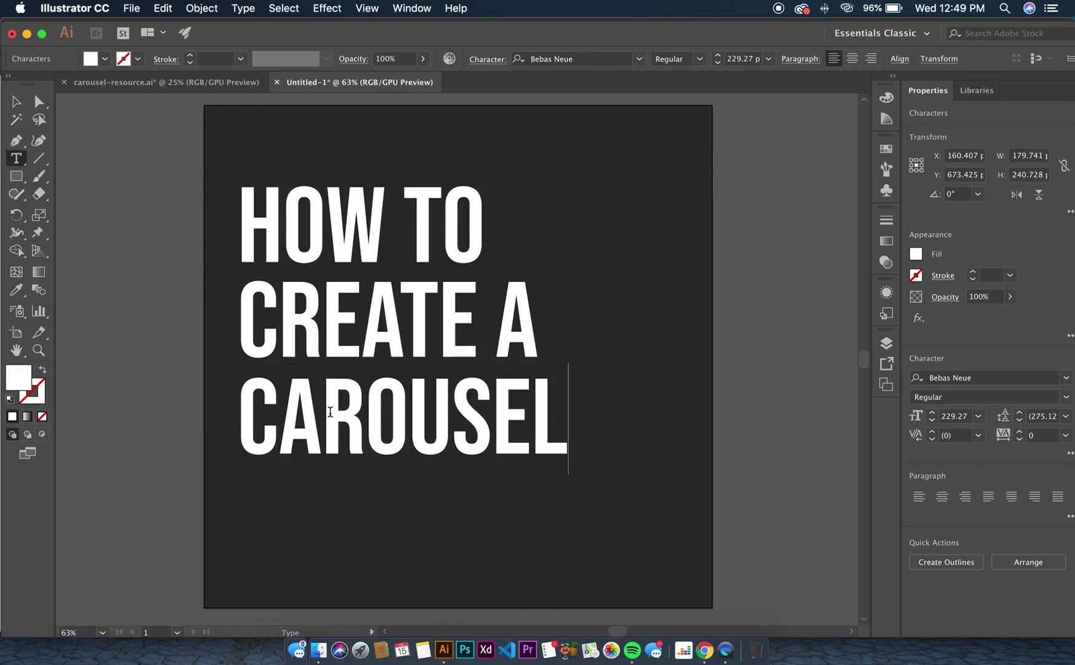
pyautogui.click(14, 99)
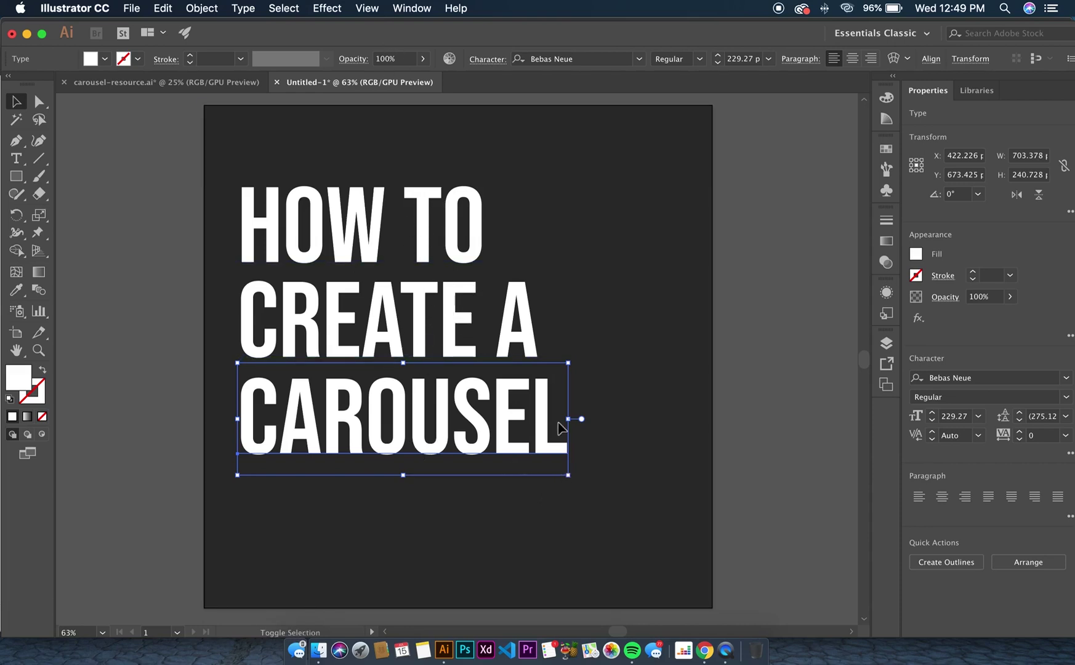
# Enlarge the CAROUSEL line to about 294 pt and move it slightly up toward the CREATE A line
pyautogui.moveTo(565, 471); pyautogui.dragTo(661, 506)
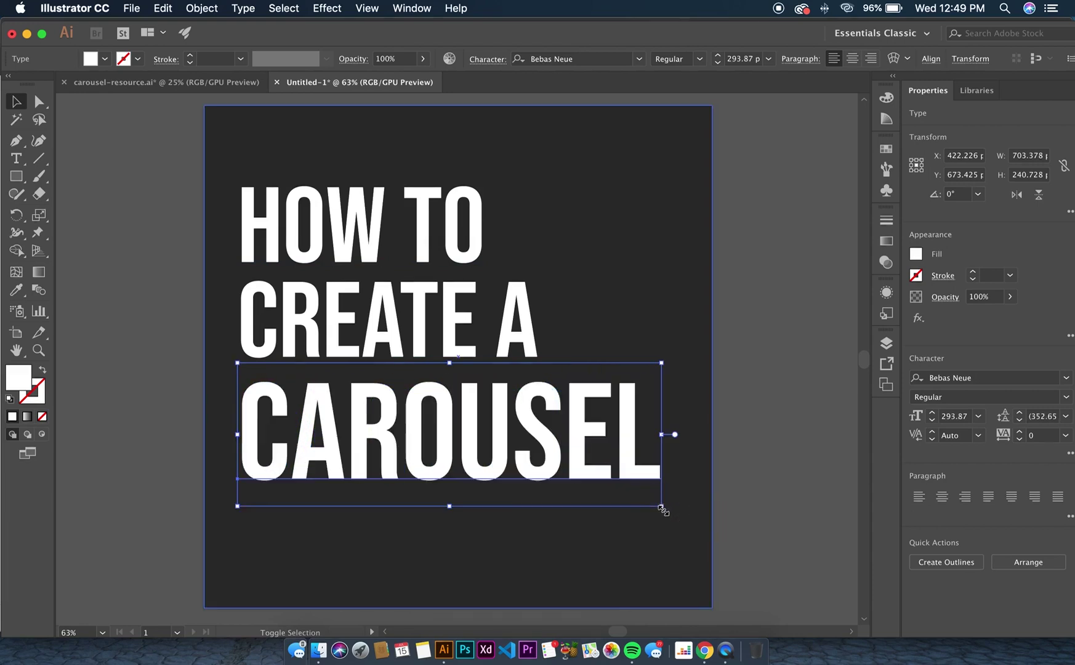
pyautogui.moveTo(372, 415)
pyautogui.mouseDown()
pyautogui.moveTo(410, 414)
pyautogui.moveTo(373, 415)
pyautogui.mouseUp()
pyautogui.click(636, 276)
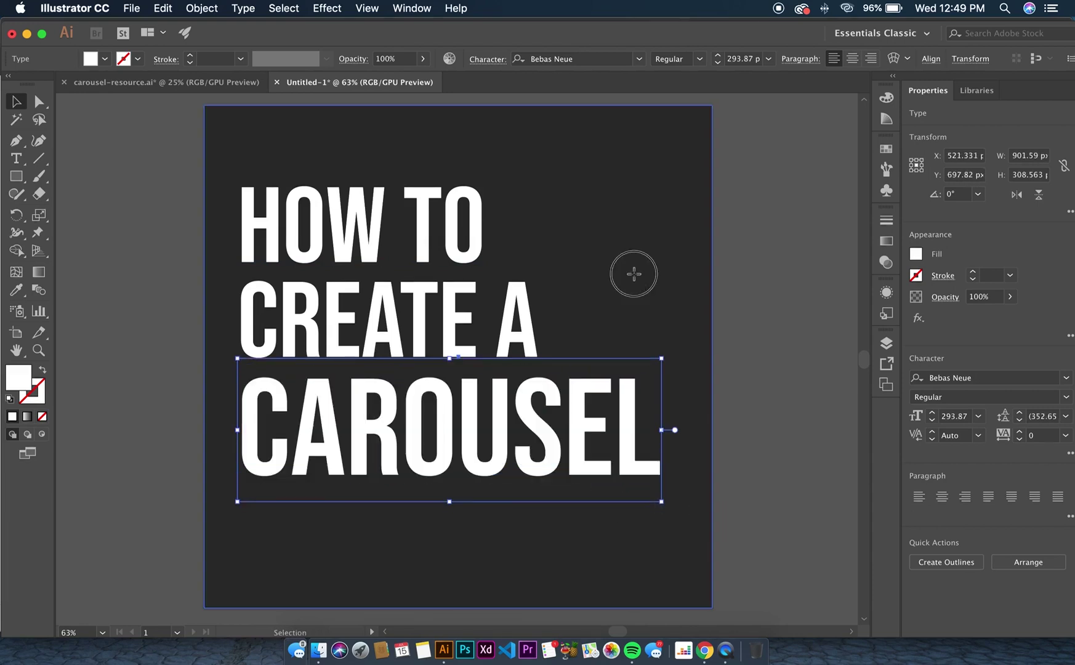
# Select all three title lines and nudge them together slightly left and up on the slide
pyautogui.click(391, 233)
pyautogui.keyDown('shift'); pyautogui.click(390, 376); pyautogui.keyUp('shift')
pyautogui.keyDown('shift'); pyautogui.click(381, 307); pyautogui.keyUp('shift')
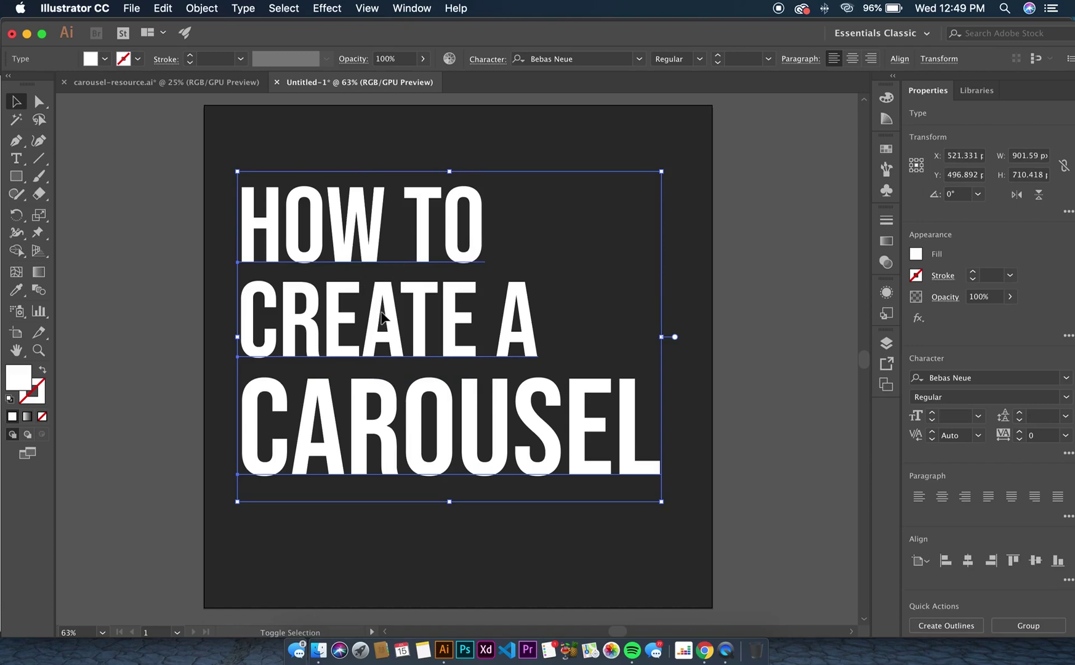
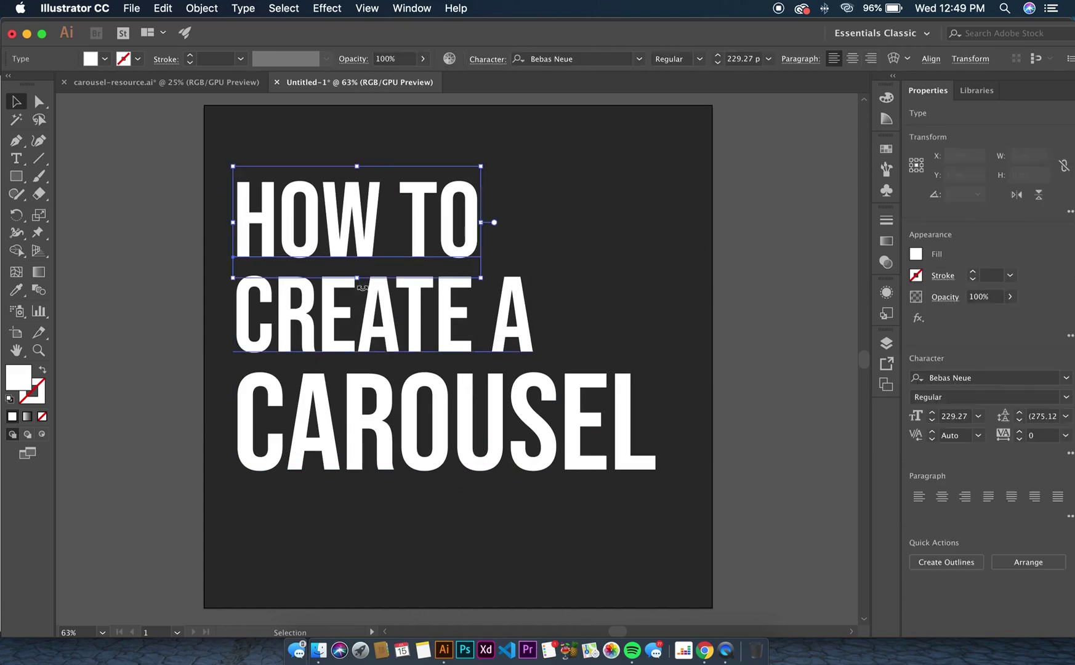
pyautogui.keyDown('shift'); pyautogui.click(365, 321); pyautogui.keyUp('shift')
pyautogui.keyDown('shift'); pyautogui.click(367, 389); pyautogui.keyUp('shift')
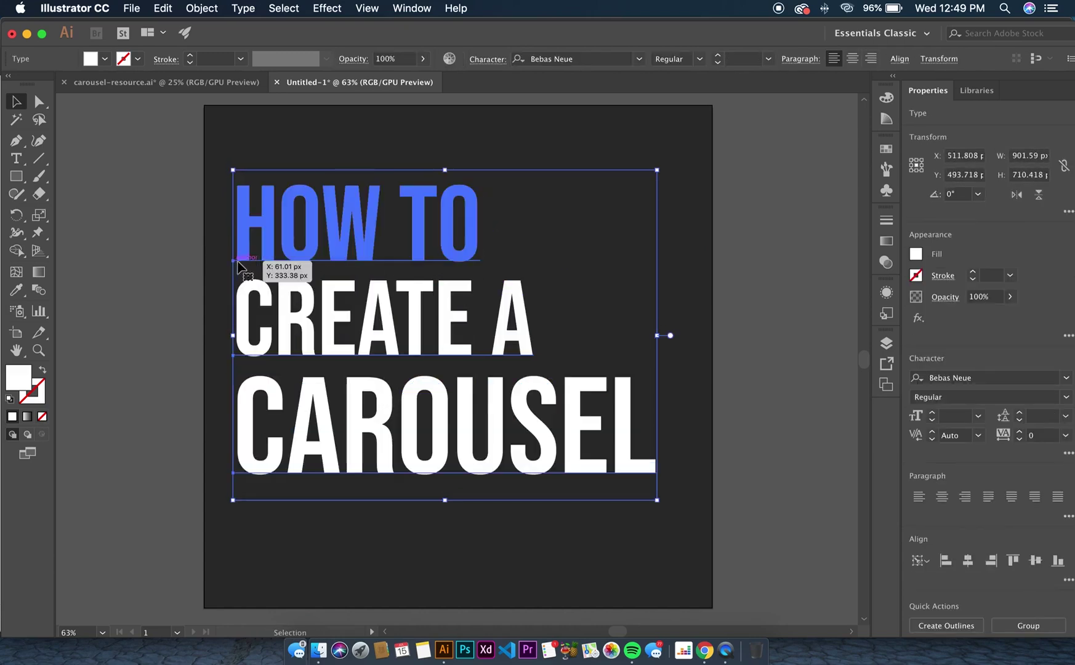
pyautogui.scroll(-1, 168, 259)
pyautogui.click(168, 259)
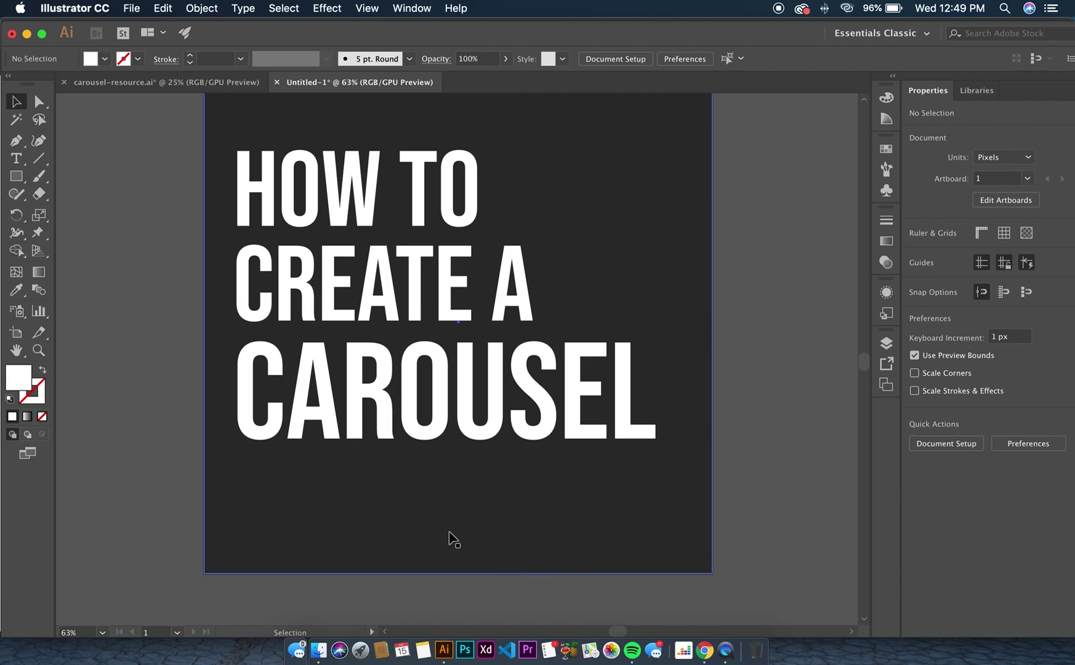
pyautogui.click(294, 383)
pyautogui.keyDown('shift'); pyautogui.click(306, 311); pyautogui.keyUp('shift')
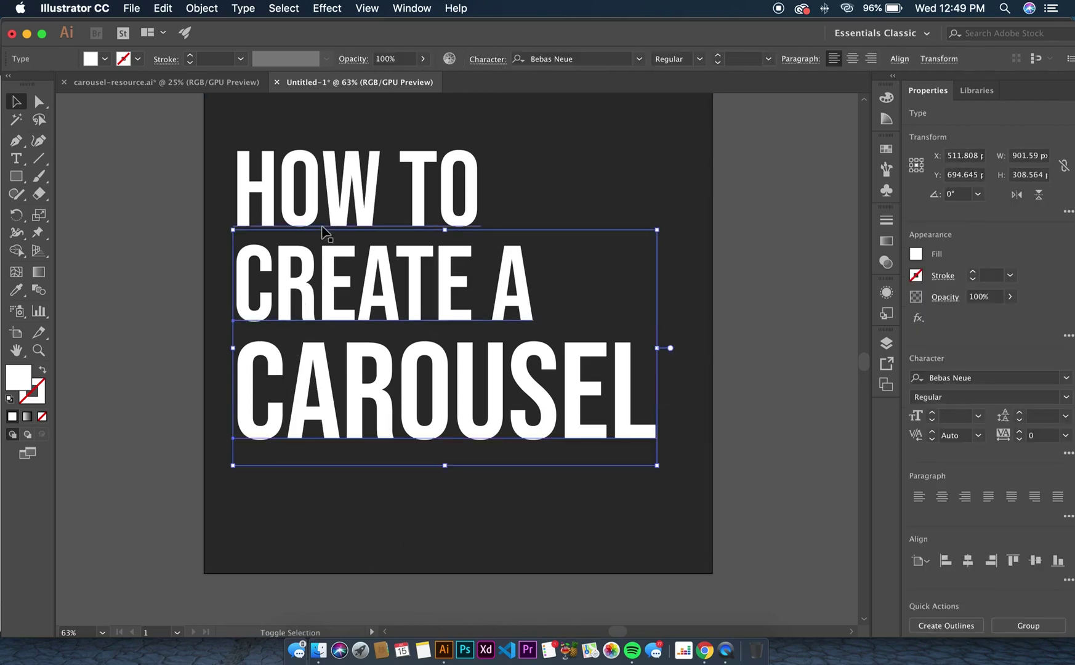
pyautogui.keyDown('shift'); pyautogui.click(323, 218); pyautogui.keyUp('shift')
pyautogui.click(222, 210)
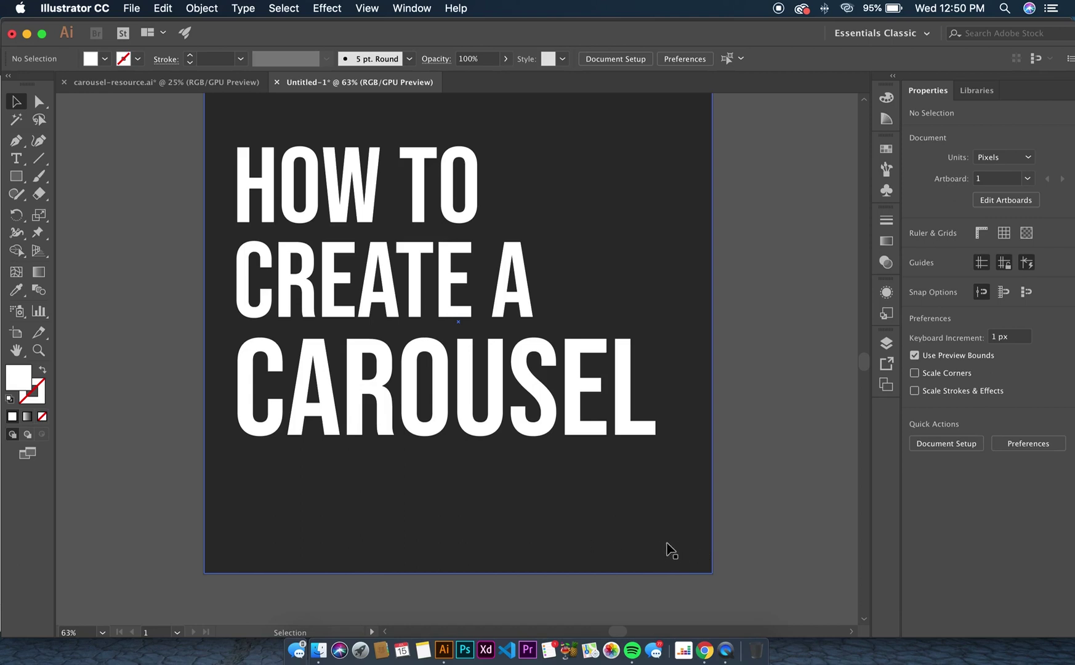
pyautogui.click(16, 158)
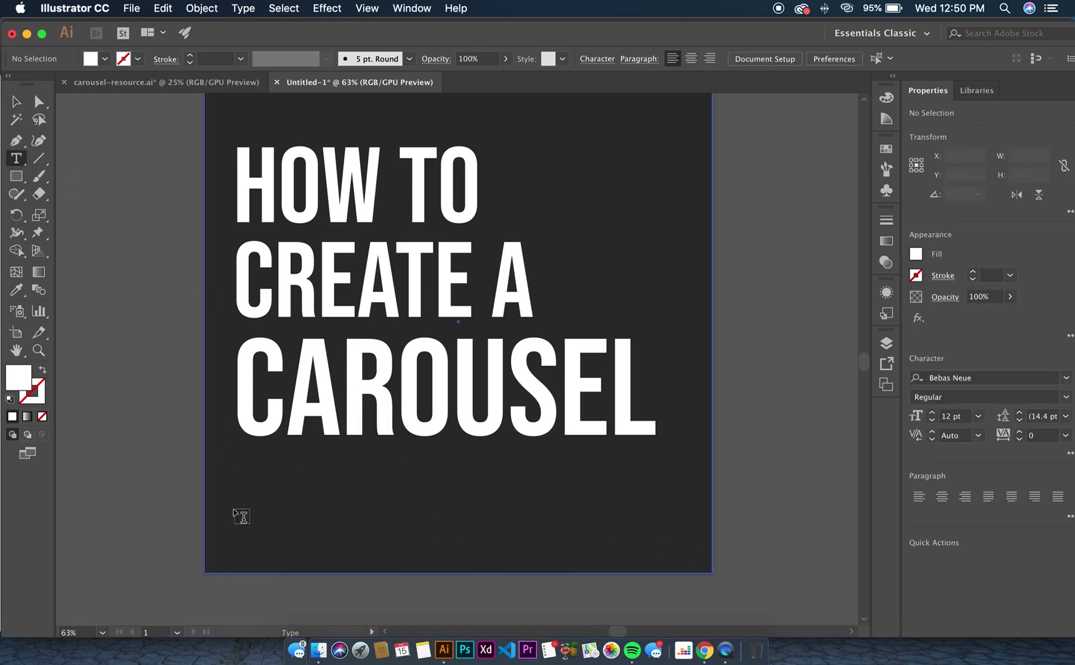
pyautogui.click(258, 542)
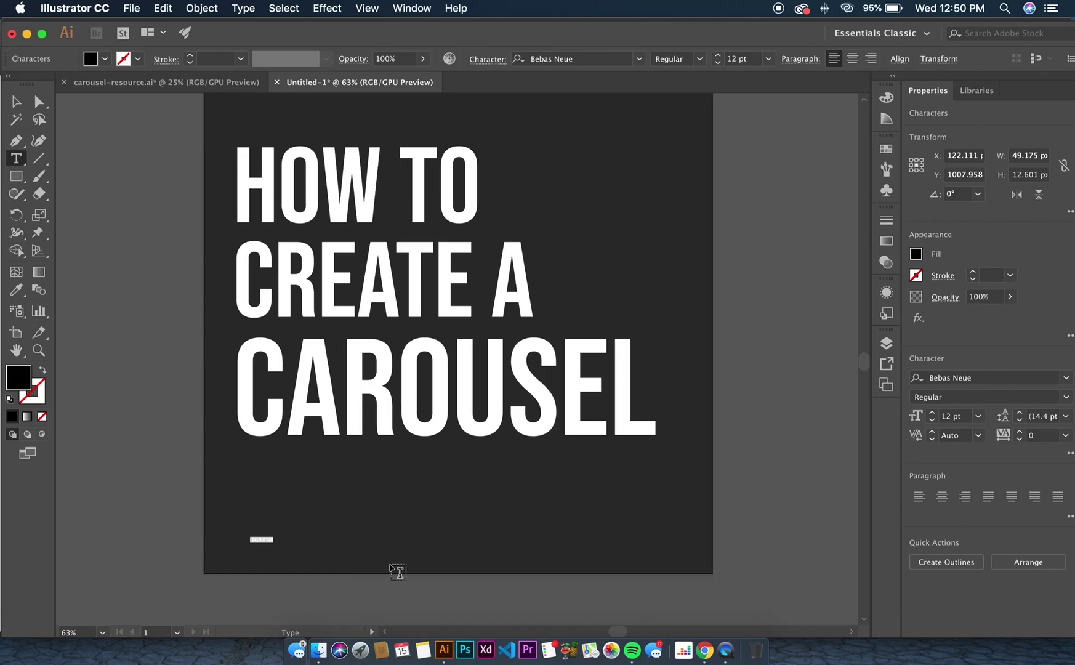
pyautogui.write('01')
pyautogui.press('super+a')
pyautogui.doubleClick(18, 375)
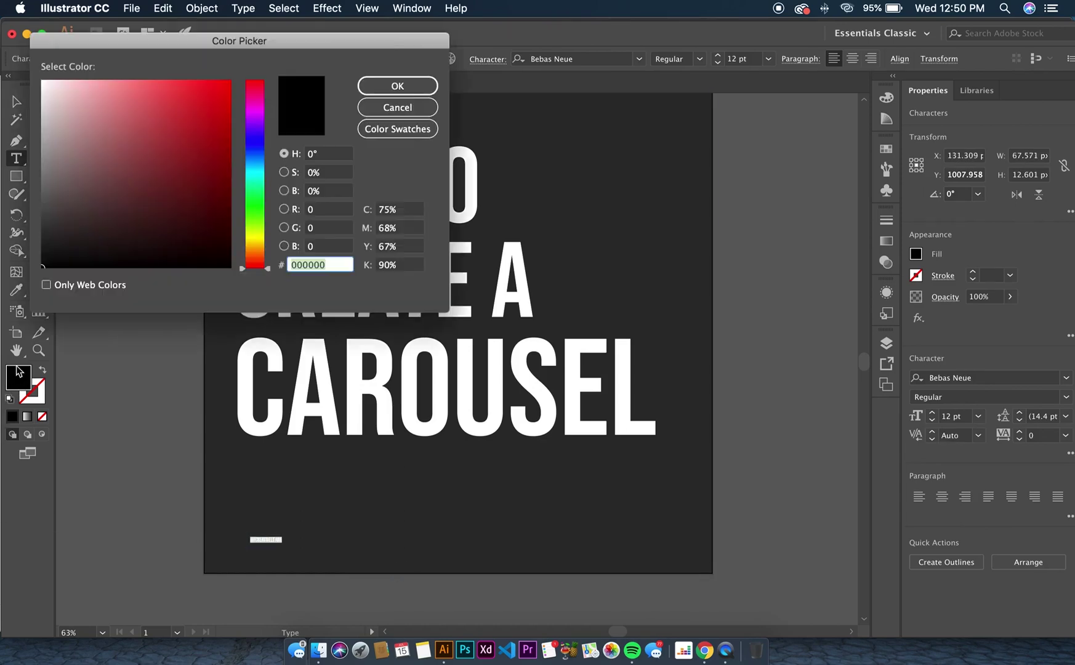
pyautogui.moveTo(49, 86); pyautogui.dragTo(37, 75)
pyautogui.press('Return')
pyautogui.press('Escape')
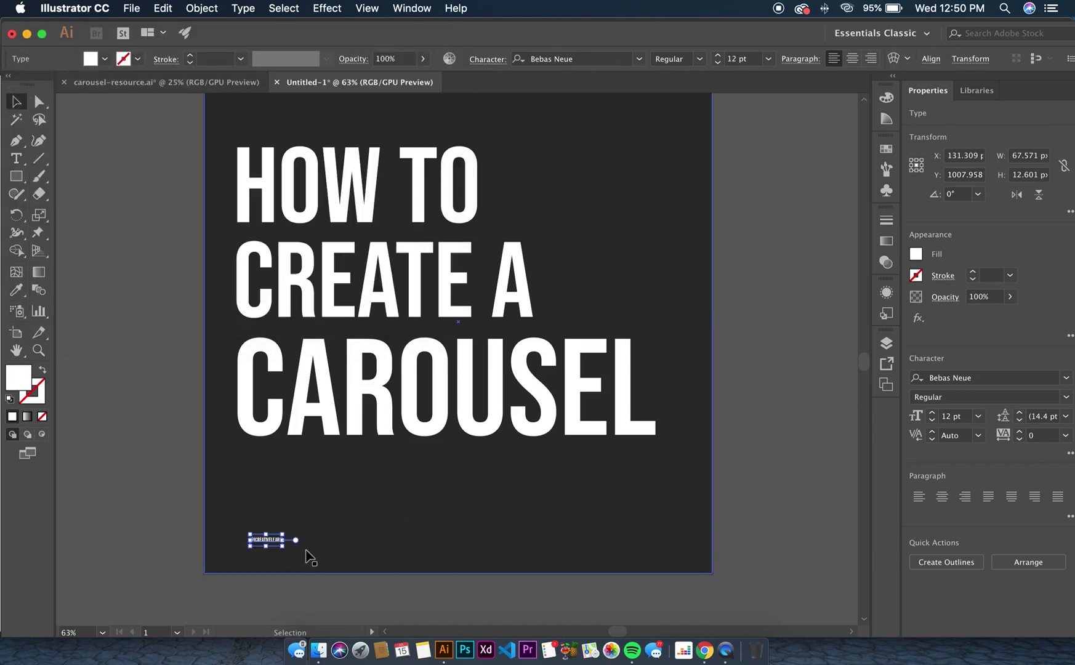
pyautogui.click(952, 416)
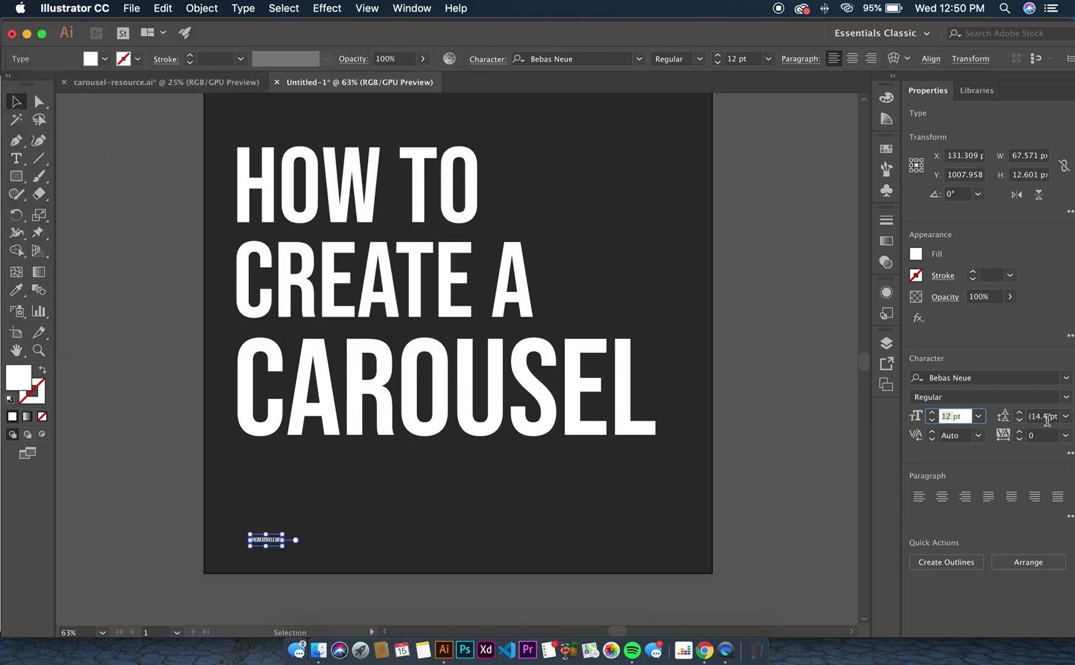
pyautogui.write('24')
pyautogui.press('Return')
pyautogui.click(417, 521)
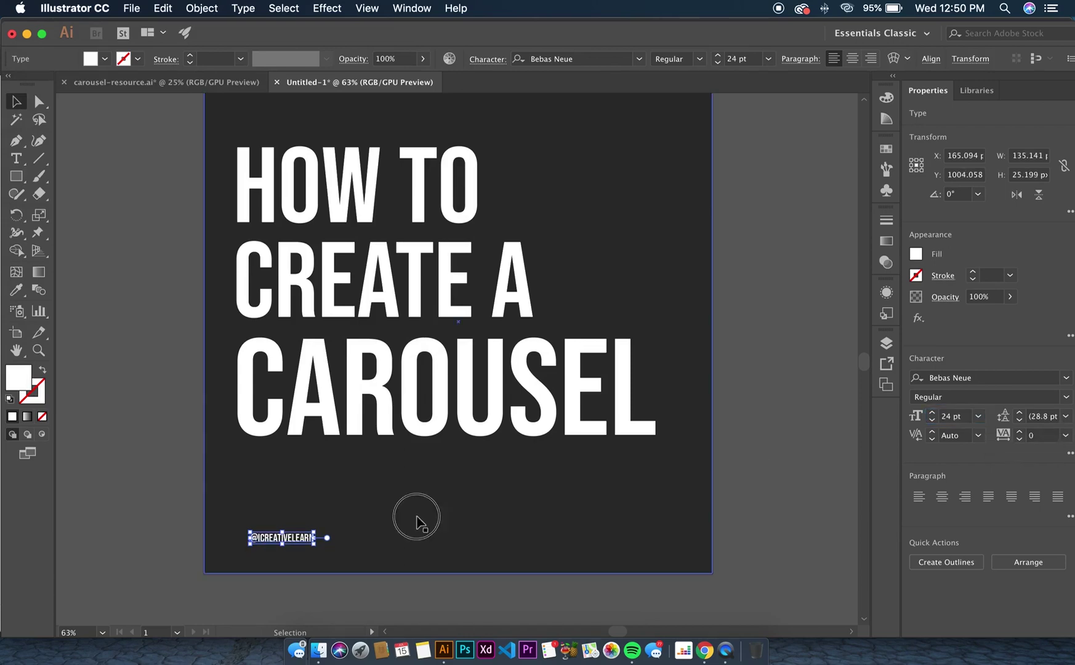
pyautogui.click(306, 538)
pyautogui.keyDown('shift'); pyautogui.click(273, 431); pyautogui.keyUp('shift')
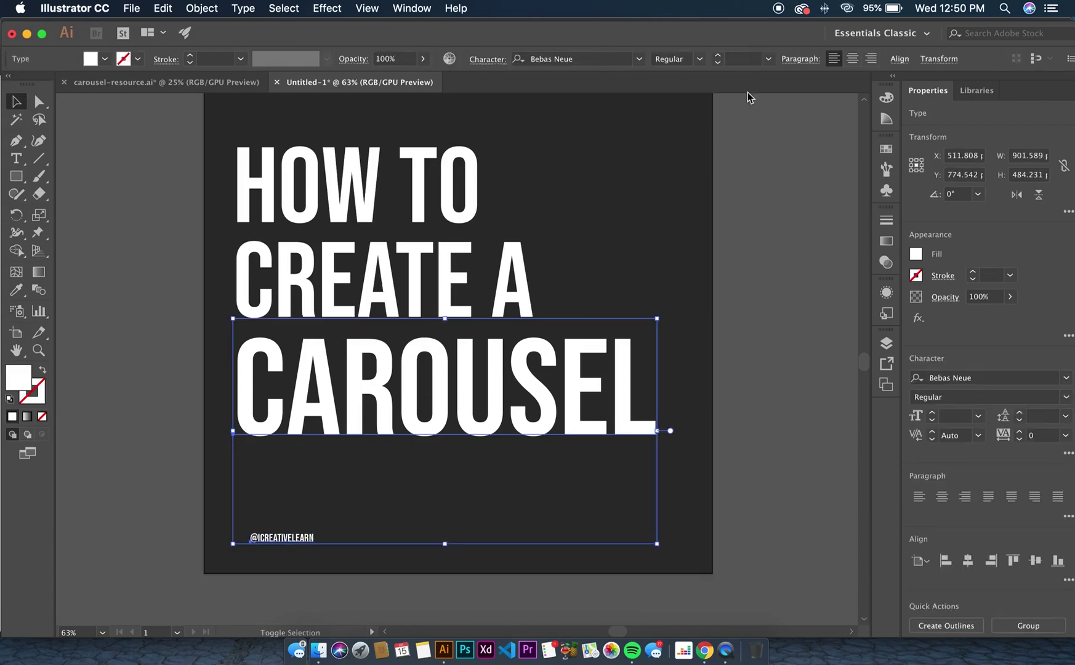
pyautogui.click(898, 61)
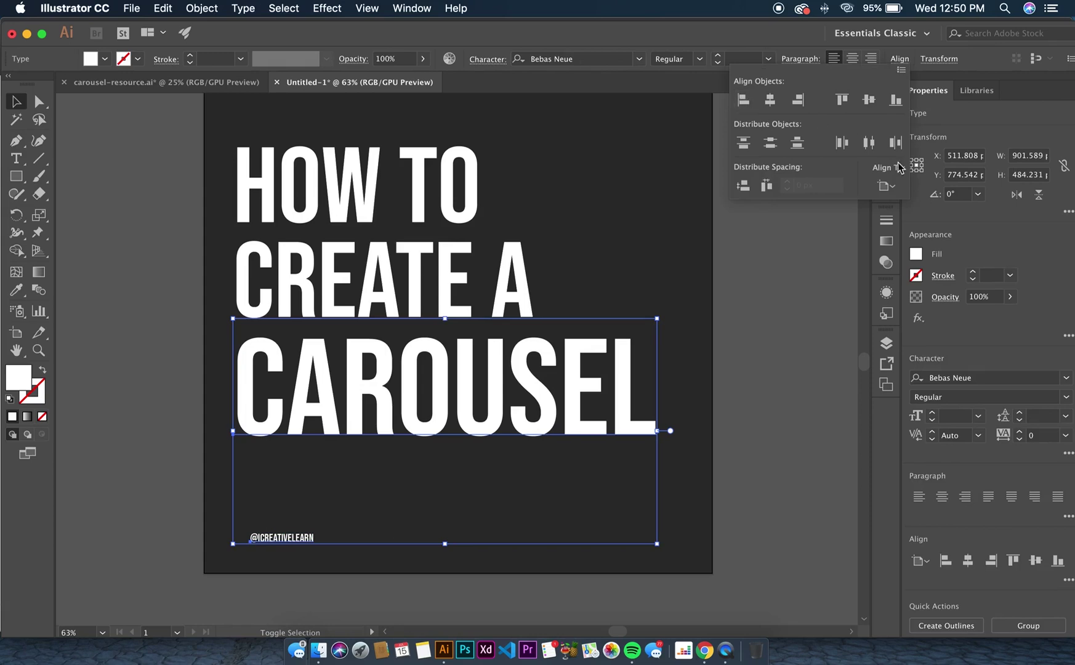
pyautogui.click(893, 188)
pyautogui.click(923, 202)
pyautogui.click(744, 99)
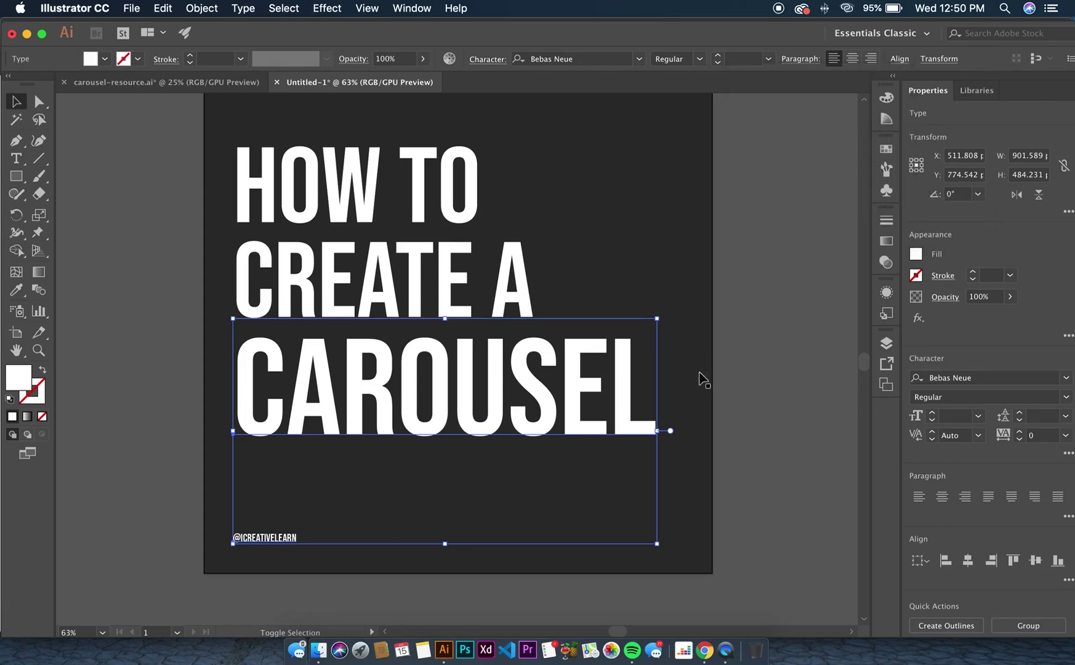
pyautogui.click(89, 570)
pyautogui.click(261, 554)
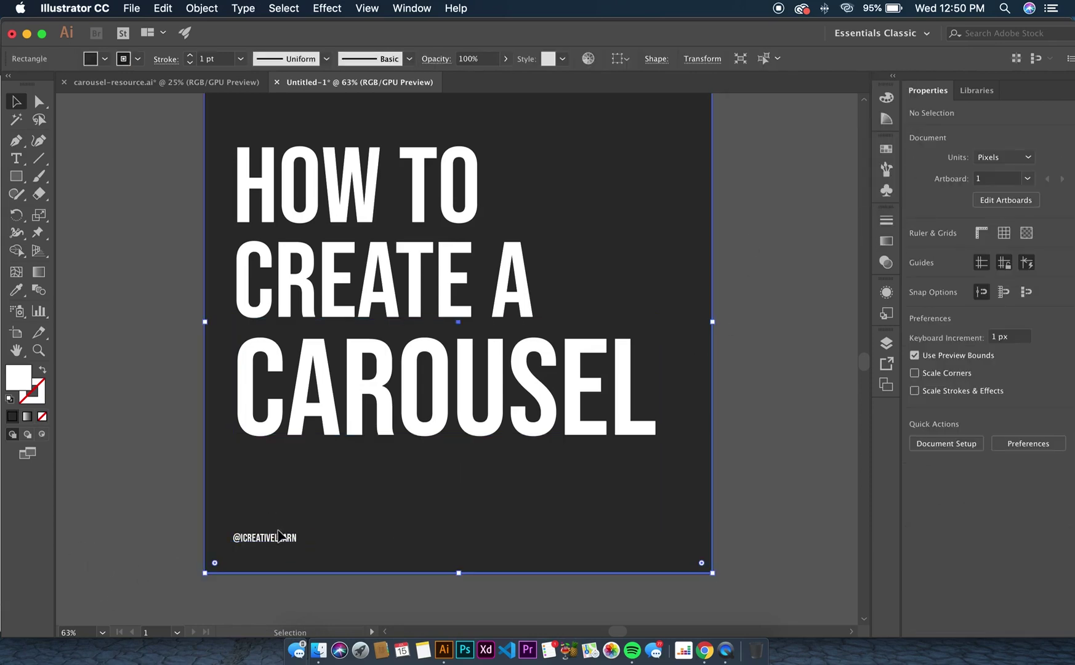
pyautogui.hscroll(5, 619, 523)
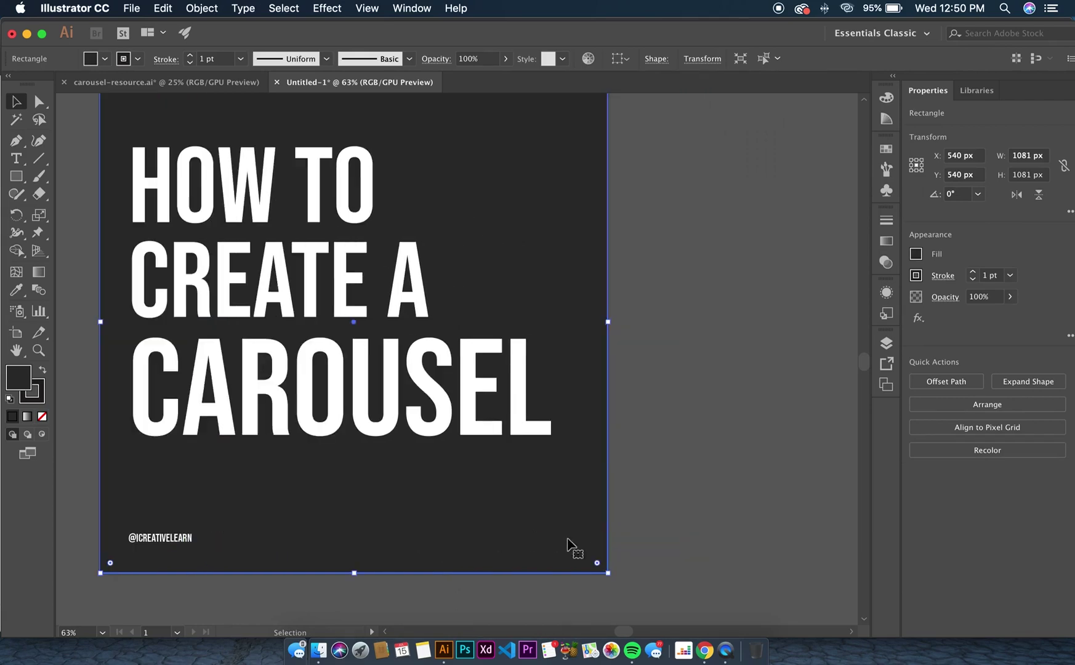
pyautogui.click(154, 539)
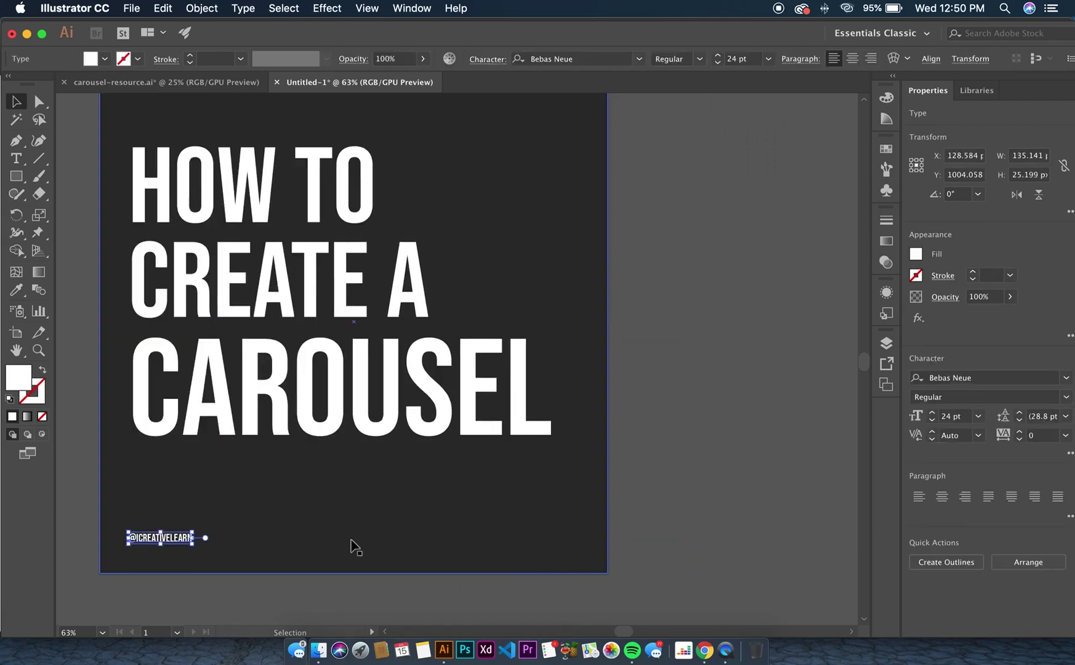
pyautogui.moveTo(180, 544); pyautogui.dragTo(539, 546)
pyautogui.doubleClick(539, 545)
pyautogui.write('SWIPE')
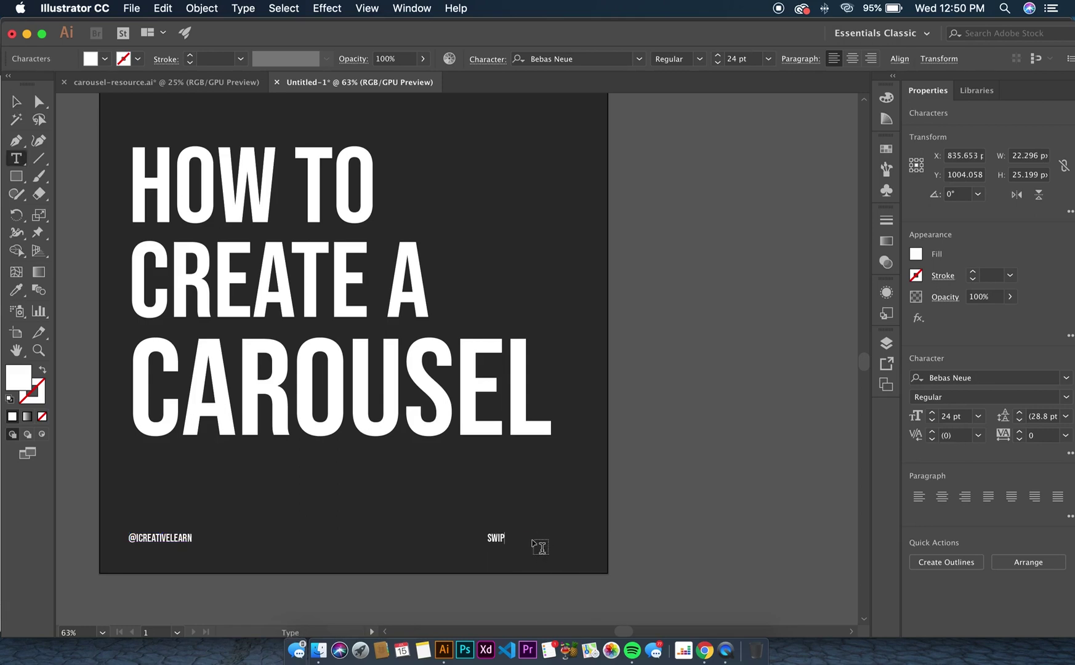
pyautogui.click(14, 102)
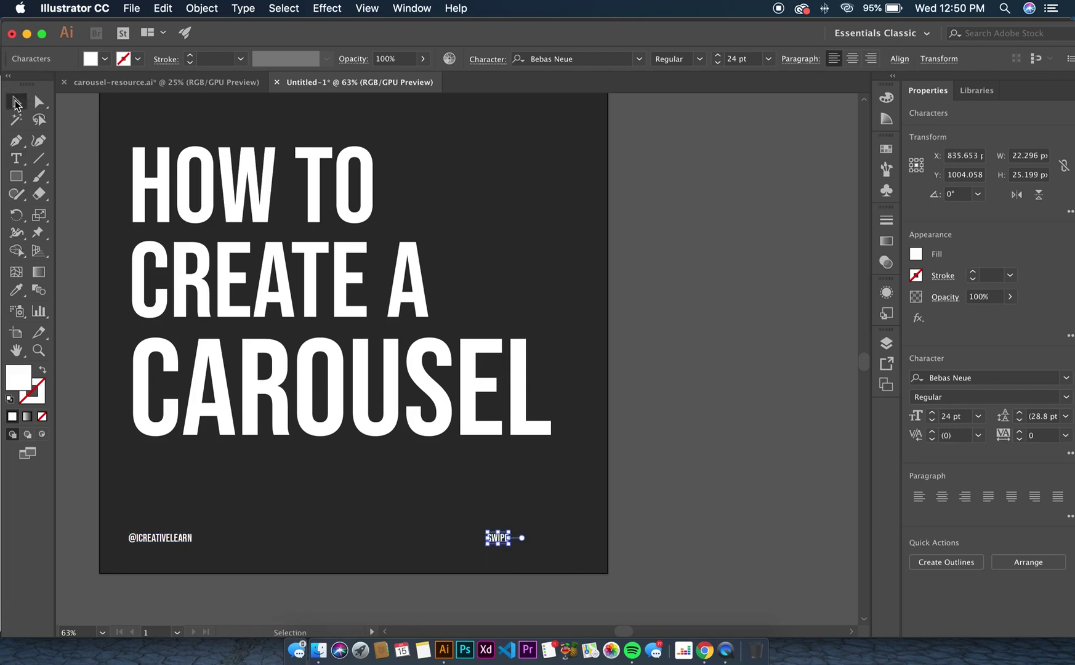
pyautogui.click(686, 410)
# Move the SWIPE text right so that it ends roughly in line with the end of CAROUSEL
pyautogui.rightClick(499, 540)
pyautogui.click(535, 534)
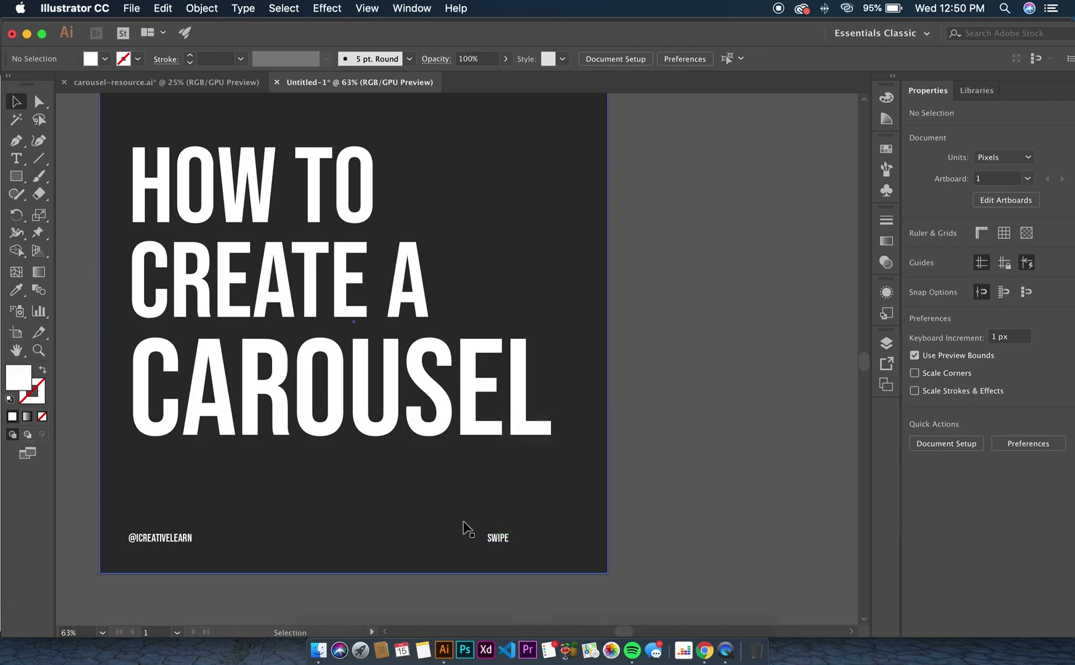
pyautogui.rightClick(468, 526)
pyautogui.click(523, 528)
pyautogui.moveTo(502, 540); pyautogui.dragTo(540, 539)
pyautogui.click(647, 492)
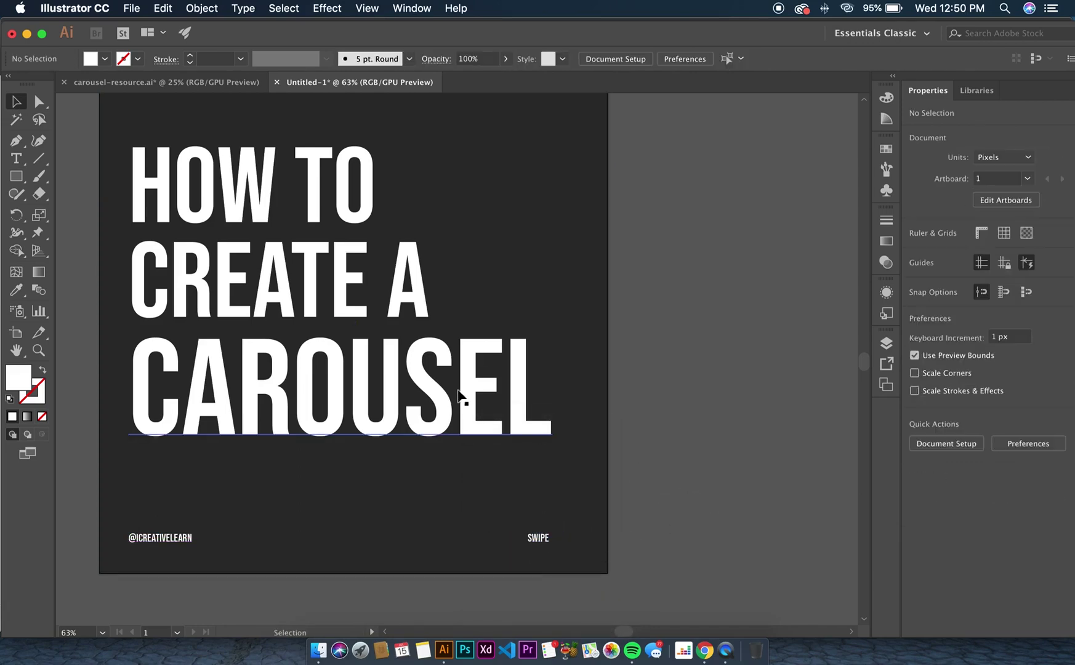
pyautogui.scroll(3, 436, 431)
pyautogui.scroll(-4, 519, 531)
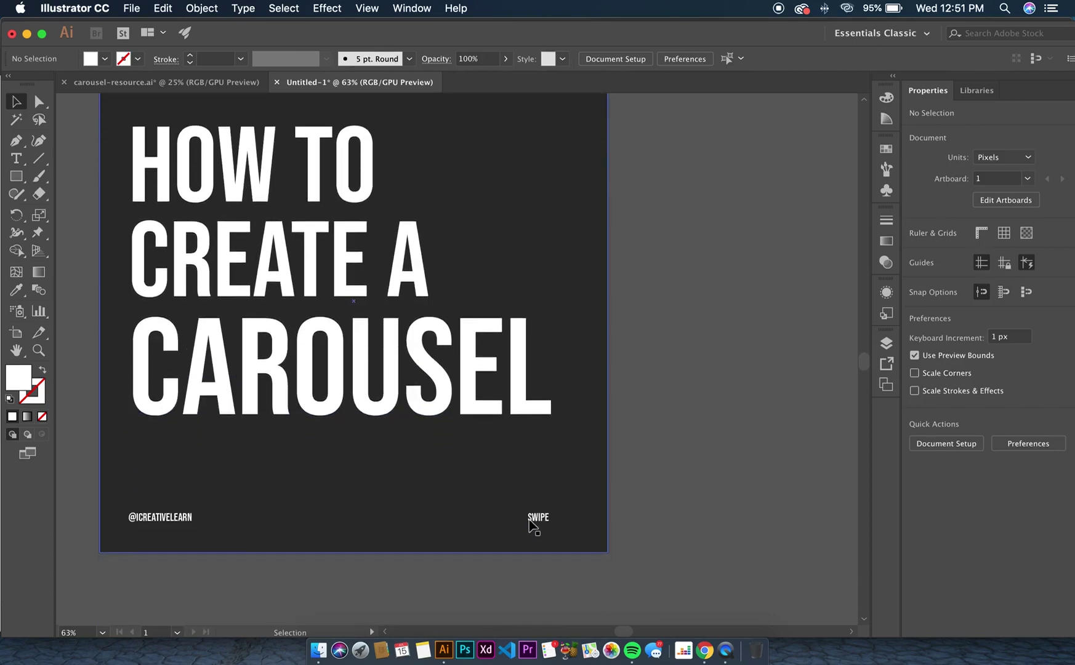
pyautogui.hscroll(-2, 533, 534)
pyautogui.scroll(2, 533, 527)
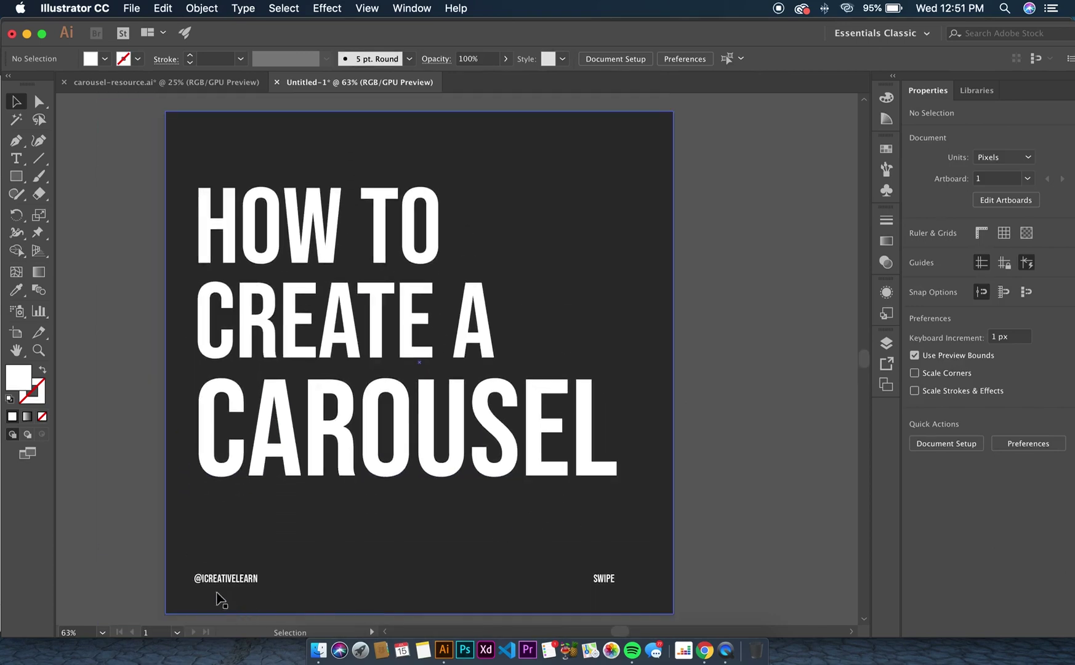
pyautogui.hscroll(-2, 373, 291)
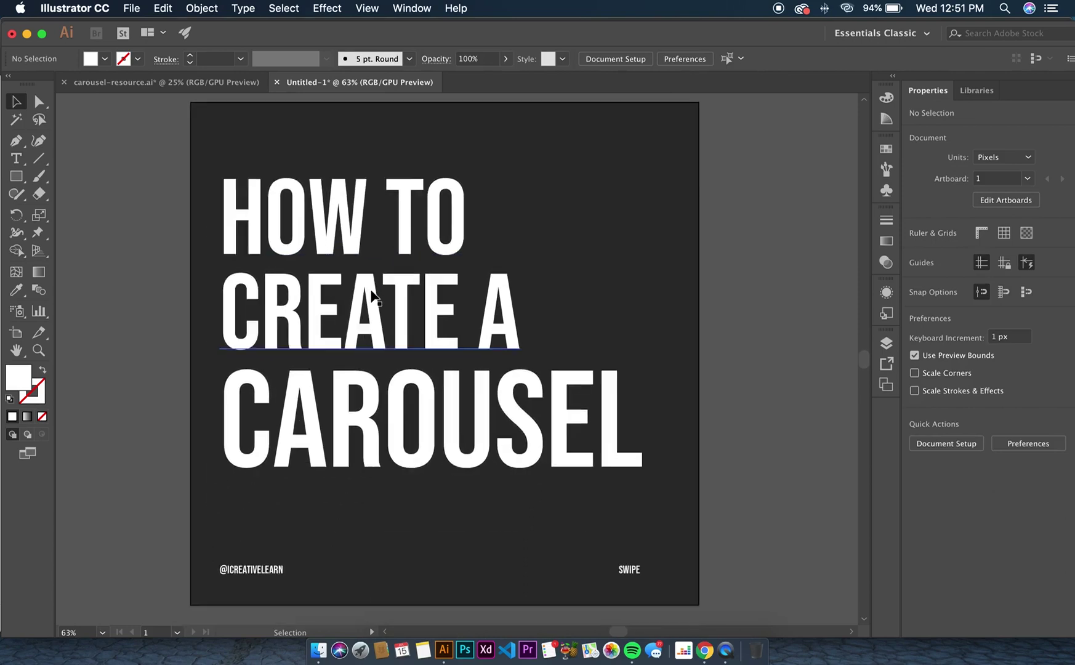
pyautogui.scroll(-3, 371, 291)
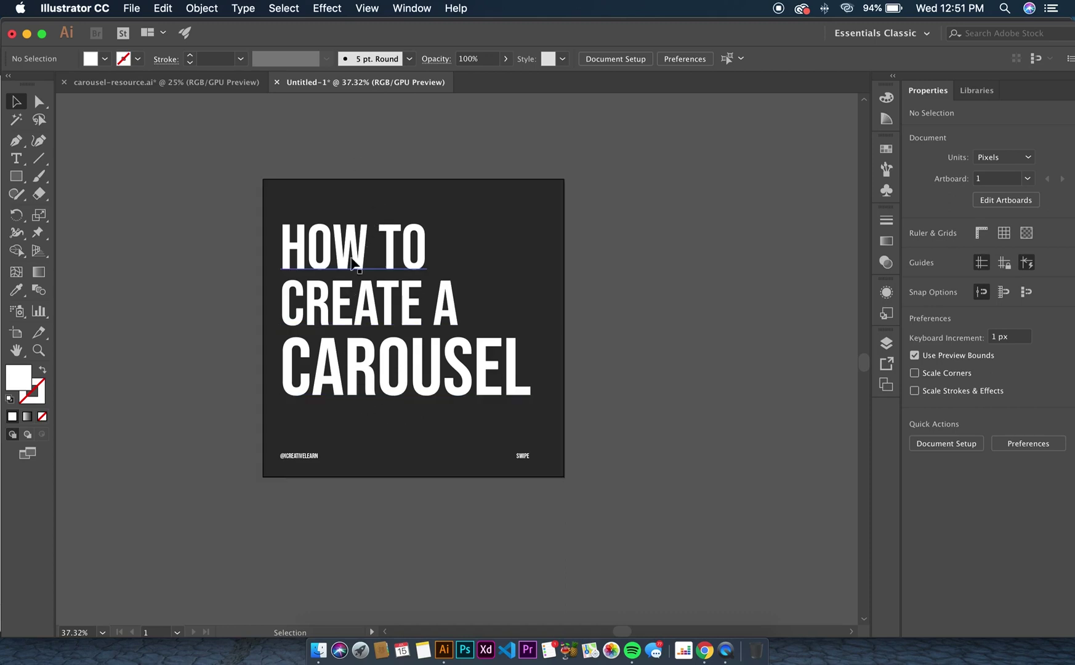
# Fill the CAROUSEL line with the dark red #e50c0c
pyautogui.click(346, 393)
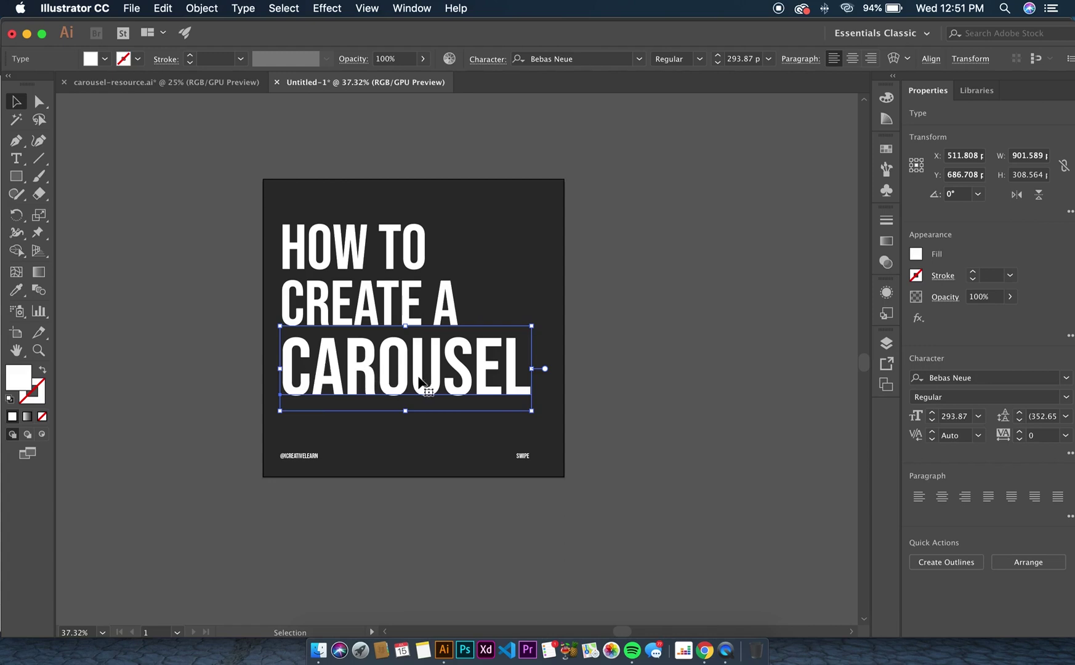
pyautogui.click(14, 378)
pyautogui.click(14, 378)
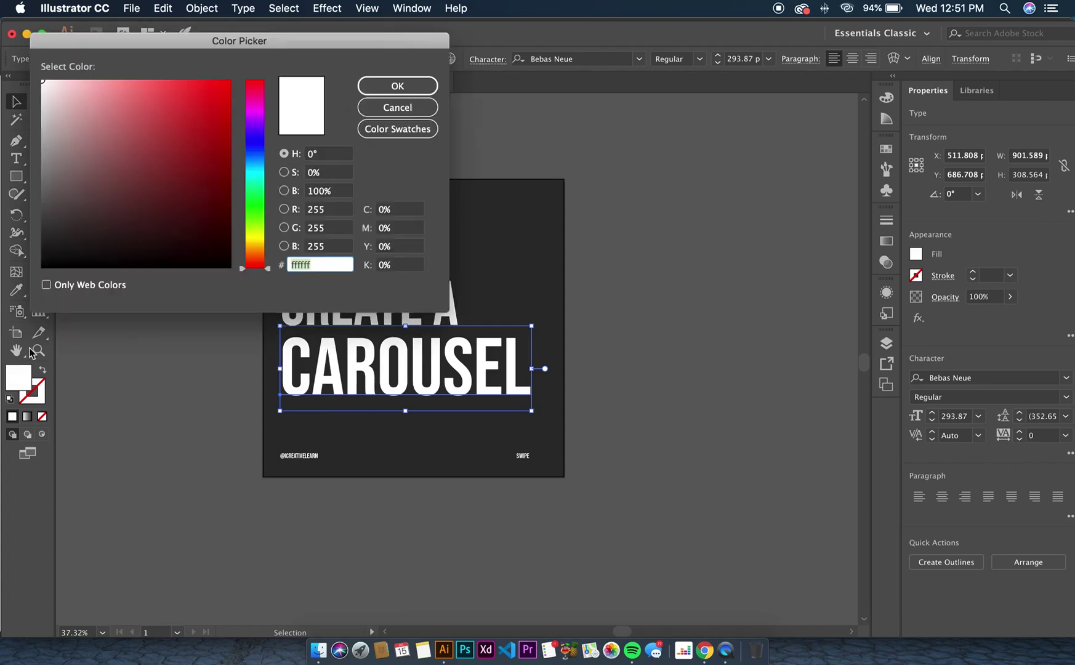
pyautogui.moveTo(179, 162); pyautogui.dragTo(222, 97)
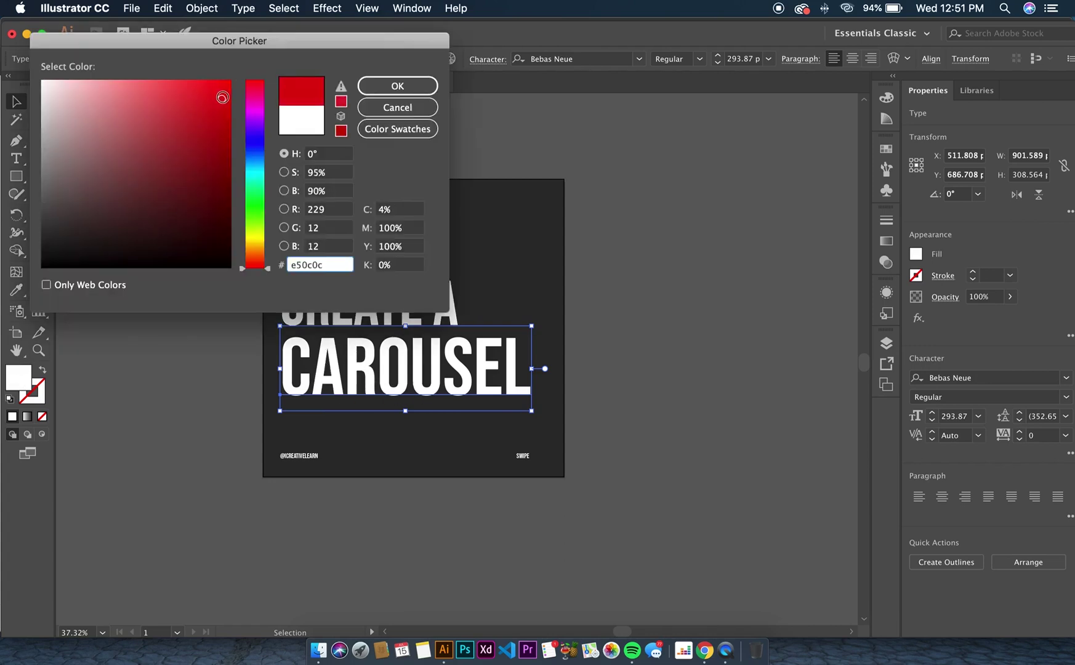
pyautogui.click(360, 86)
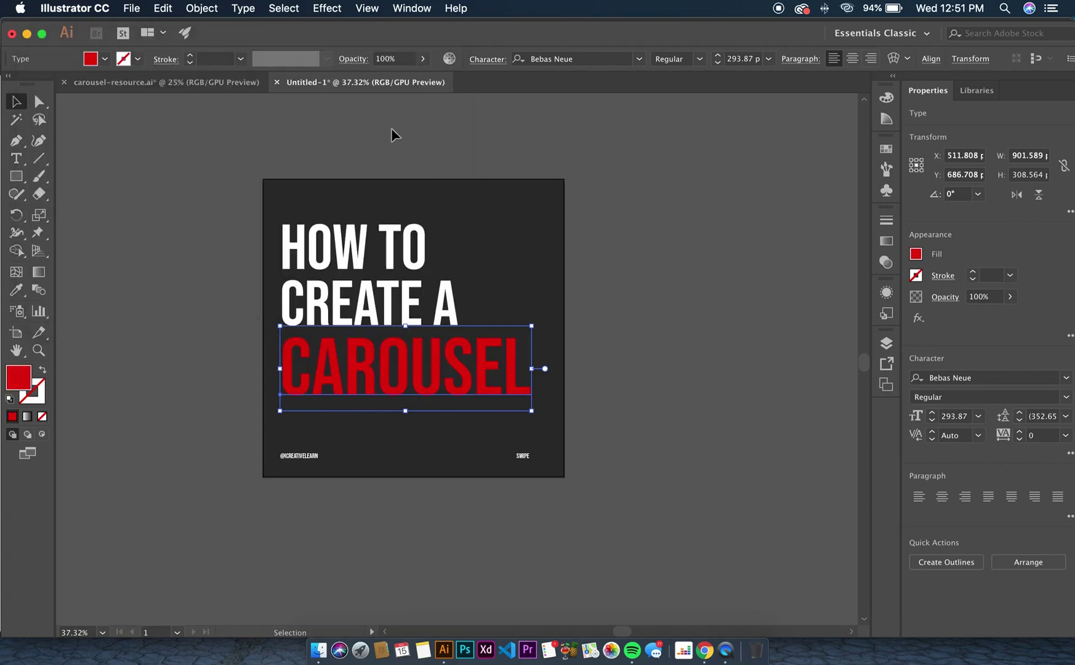
# Change the fill of the CAROUSEL line to the brighter red #ff3e3e
pyautogui.doubleClick(19, 372)
pyautogui.moveTo(161, 173); pyautogui.dragTo(185, 81)
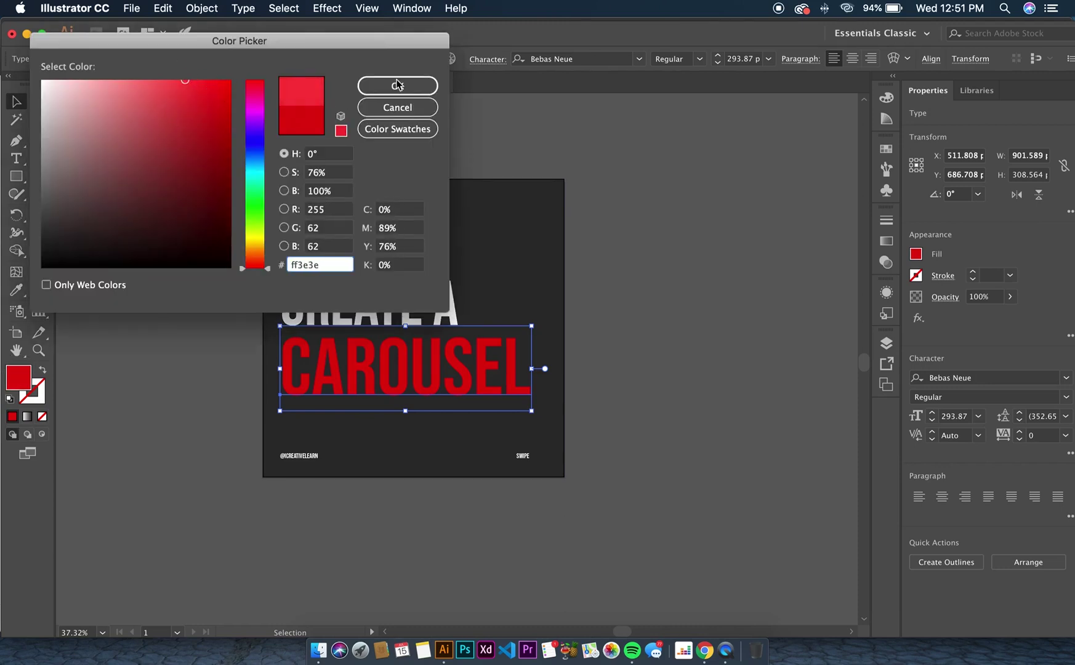
pyautogui.click(397, 85)
pyautogui.click(565, 221)
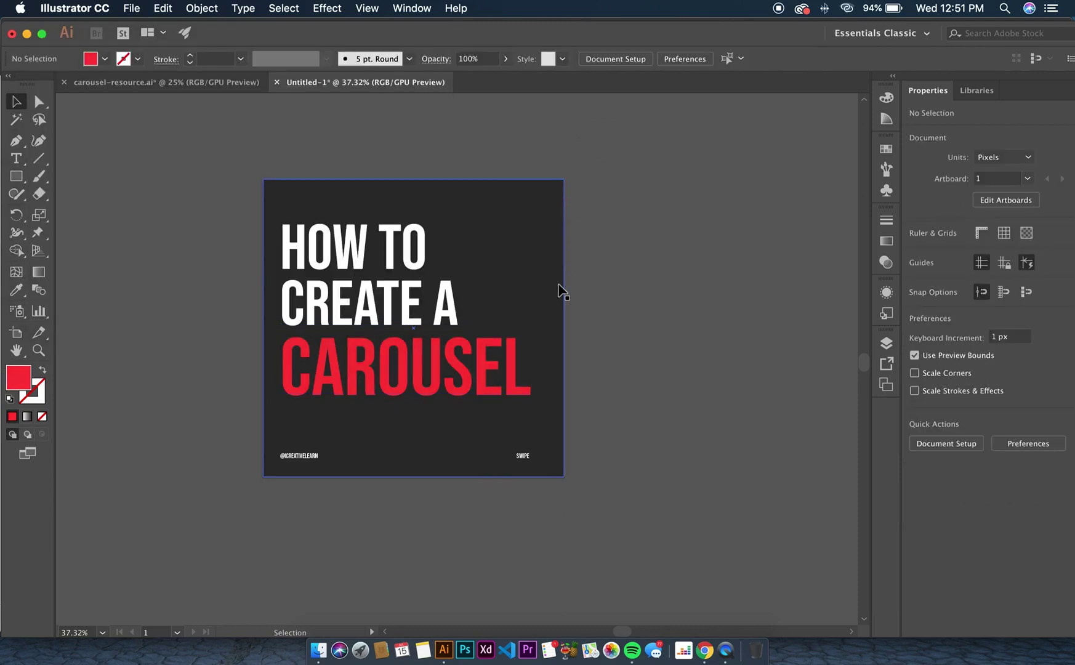
pyautogui.click(457, 348)
pyautogui.scroll(-3, 442, 324)
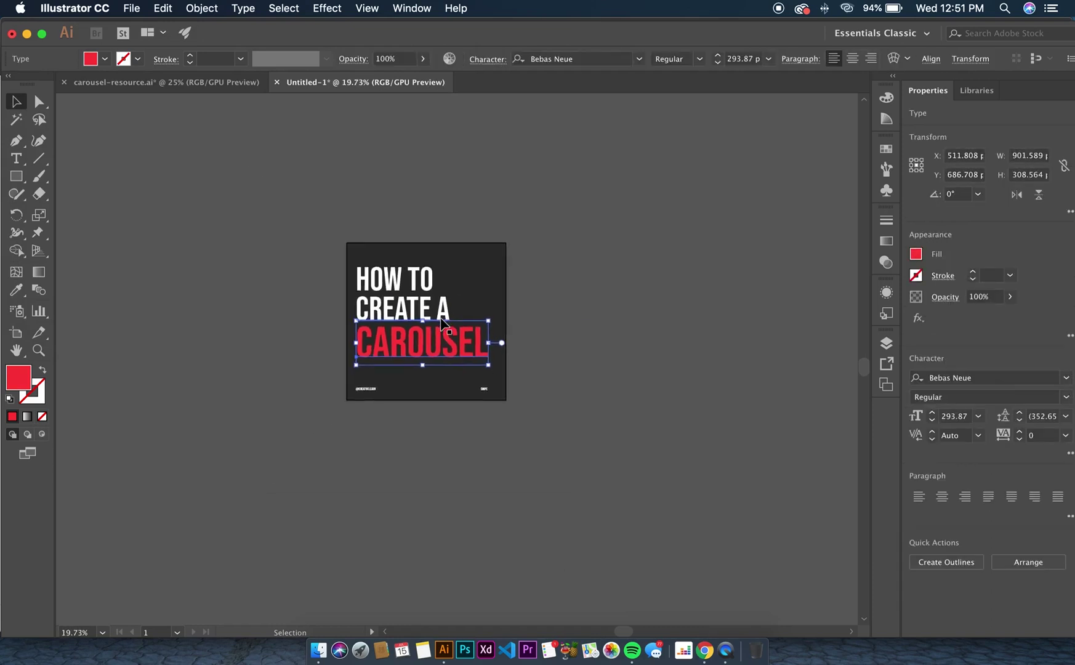
pyautogui.click(611, 255)
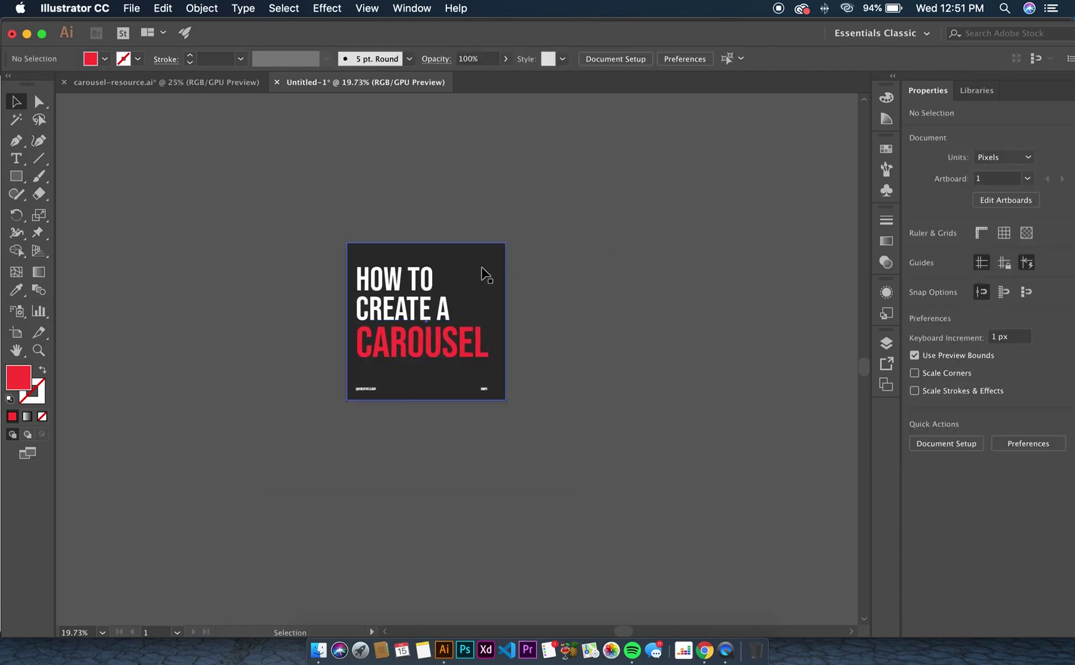
pyautogui.press('super+minus')
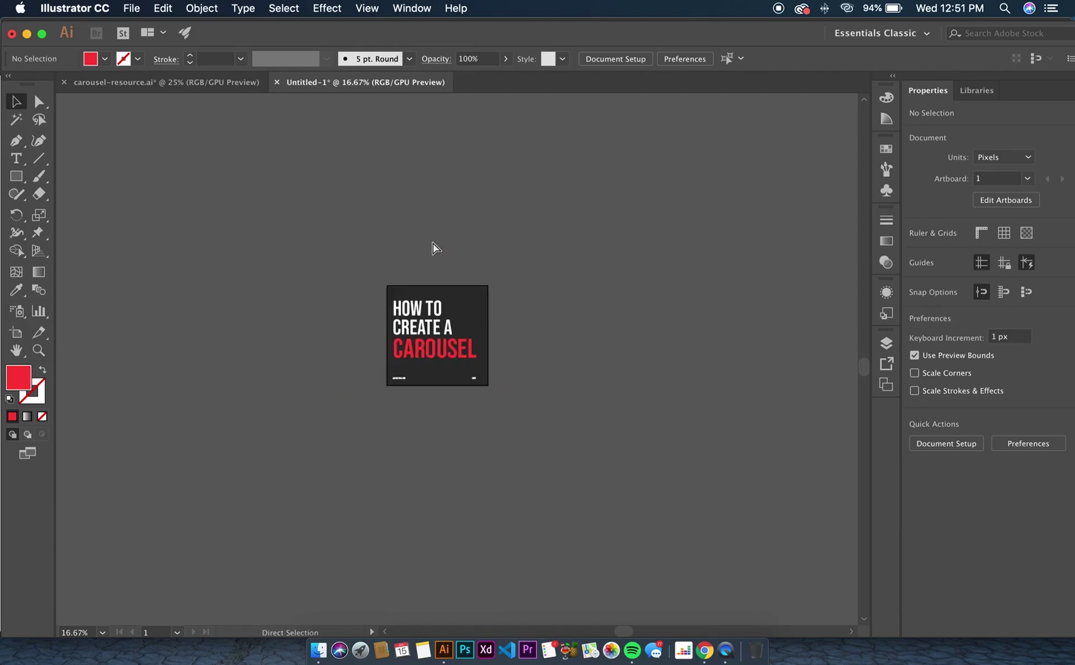
# Select the HOW TO, CREATE A and CAROUSEL lines of the cover slide together
pyautogui.scroll(3, 432, 244)
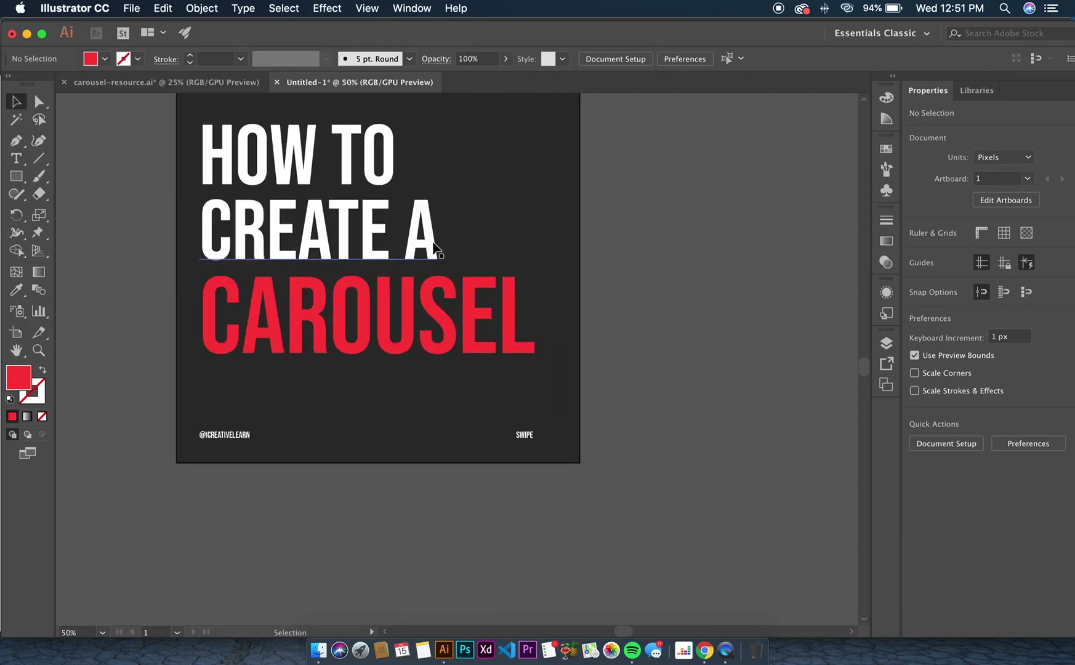
pyautogui.scroll(-2, 433, 248)
pyautogui.click(431, 379)
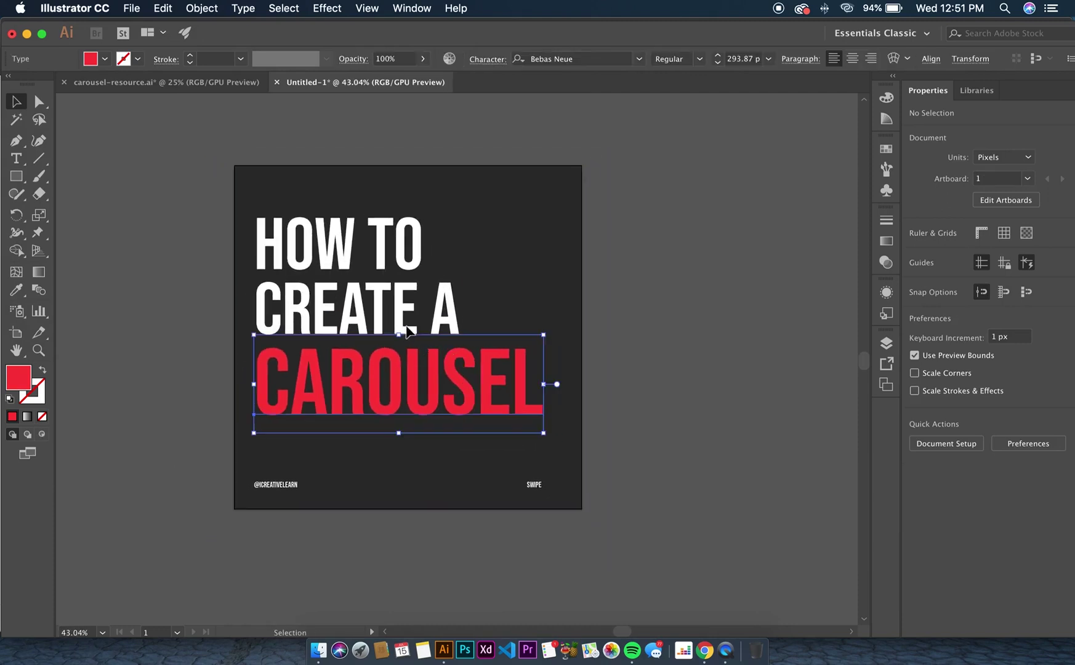
pyautogui.keyDown('shift'); pyautogui.click(381, 307); pyautogui.keyUp('shift')
pyautogui.keyDown('shift'); pyautogui.click(384, 212); pyautogui.keyUp('shift')
# Try scaling the three selected title lines down to about 761 px wide and shifting them, and undo both changes
pyautogui.moveTo(544, 435); pyautogui.dragTo(497, 395)
pyautogui.moveTo(431, 354)
pyautogui.mouseDown()
pyautogui.moveTo(456, 352)
pyautogui.moveTo(439, 364)
pyautogui.mouseUp()
pyautogui.hotkey('ctrl', 'z')
pyautogui.hotkey('ctrl', 'z')
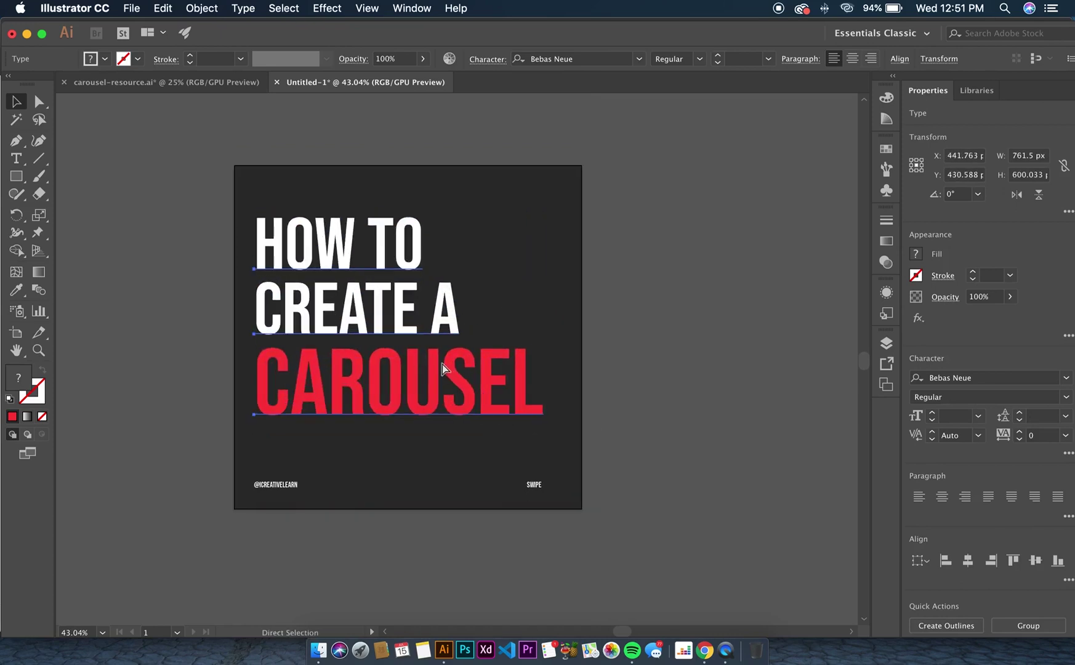
# Scale the three title lines down together to about 849 px wide and nudge them slightly right and down
pyautogui.moveTo(545, 434); pyautogui.dragTo(527, 419)
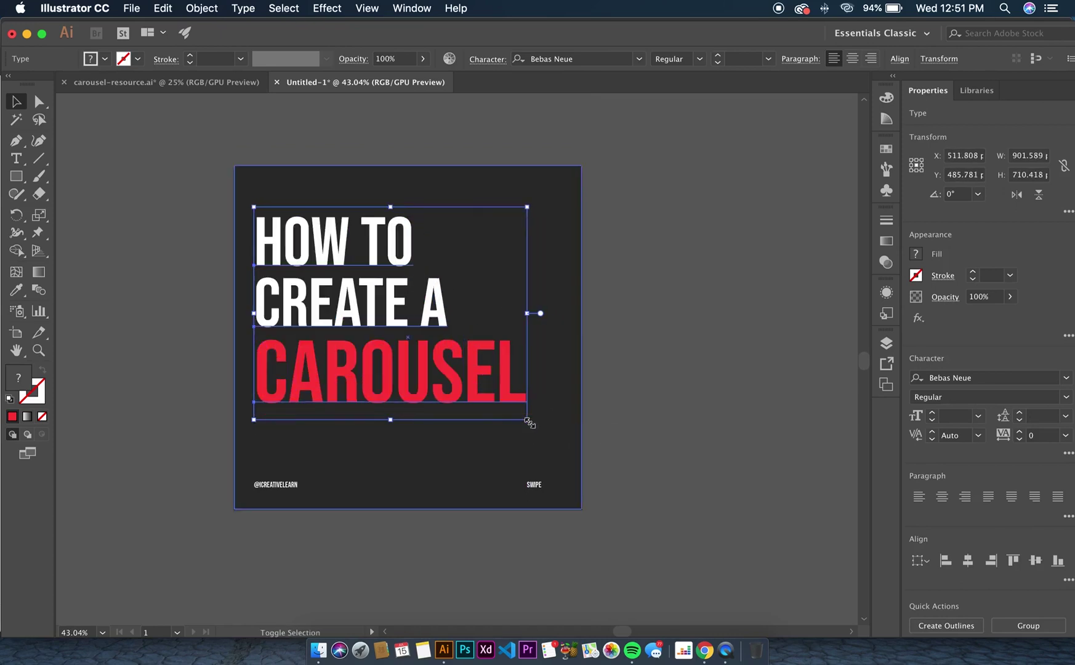
pyautogui.press('Right')
pyautogui.press('Right')
pyautogui.press('Right')
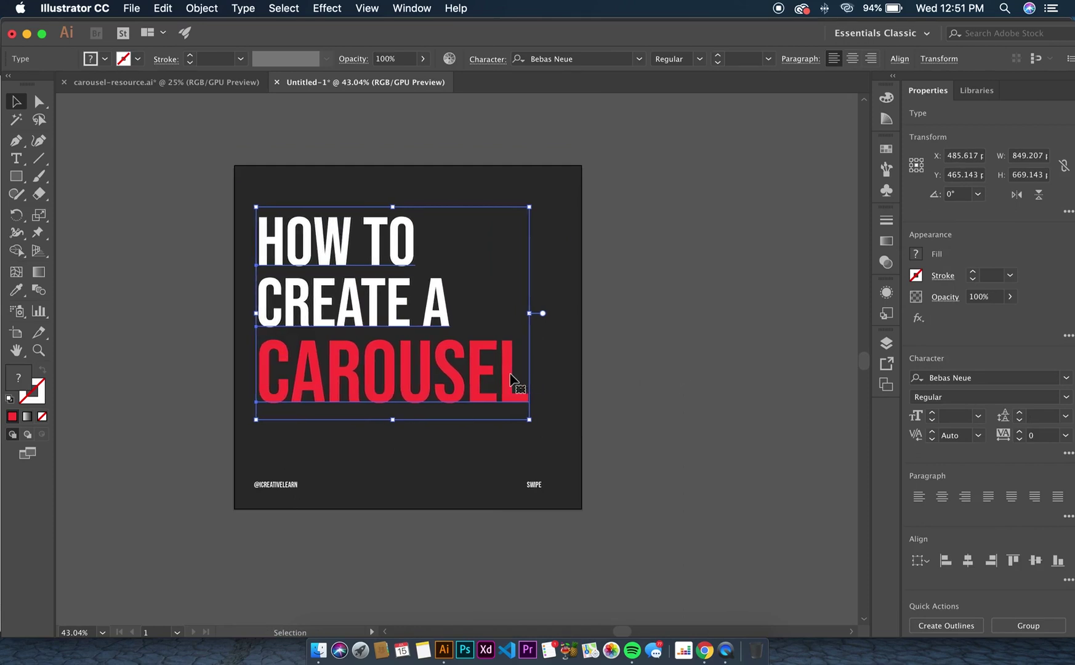
pyautogui.press('Down')
pyautogui.press('Down')
pyautogui.press('Down')
pyautogui.press('Down')
pyautogui.press('Down')
pyautogui.press('Down')
pyautogui.press('Down')
pyautogui.press('Down')
pyautogui.press('Right')
pyautogui.press('Right')
pyautogui.press('Right')
pyautogui.press('Right')
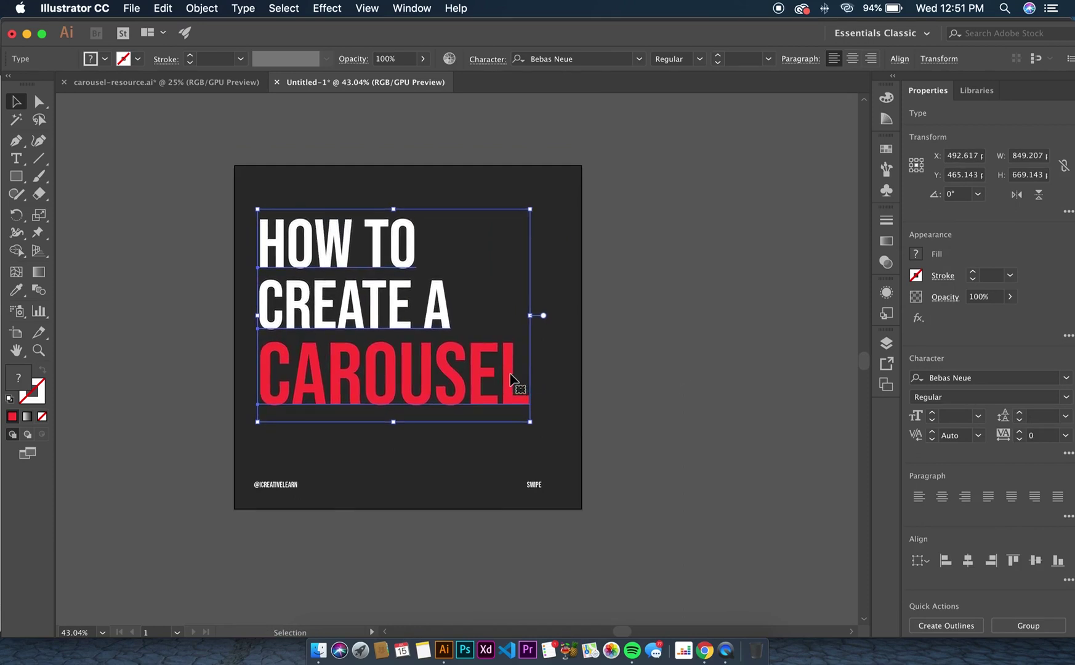
pyautogui.click(691, 364)
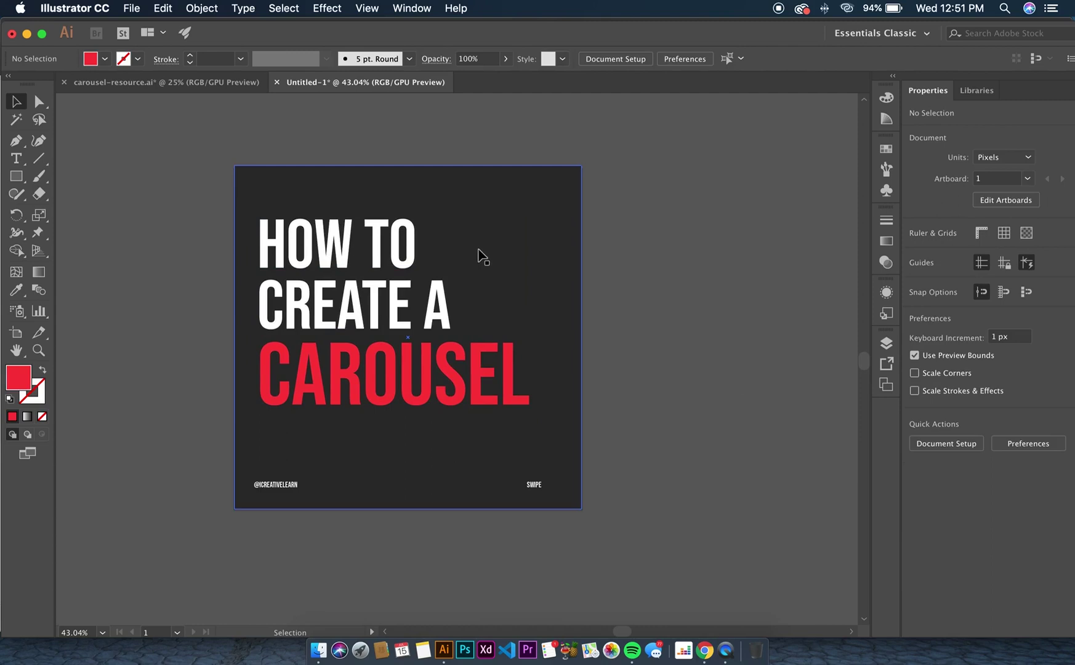
pyautogui.hscroll(-3, 486, 255)
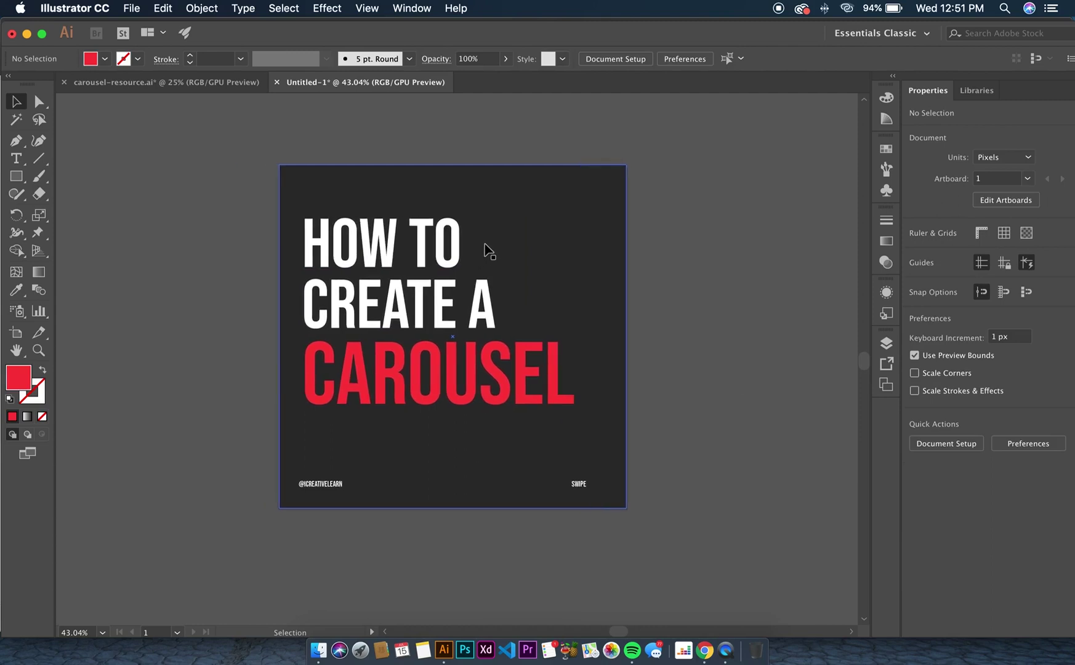
pyautogui.hscroll(2, 516, 245)
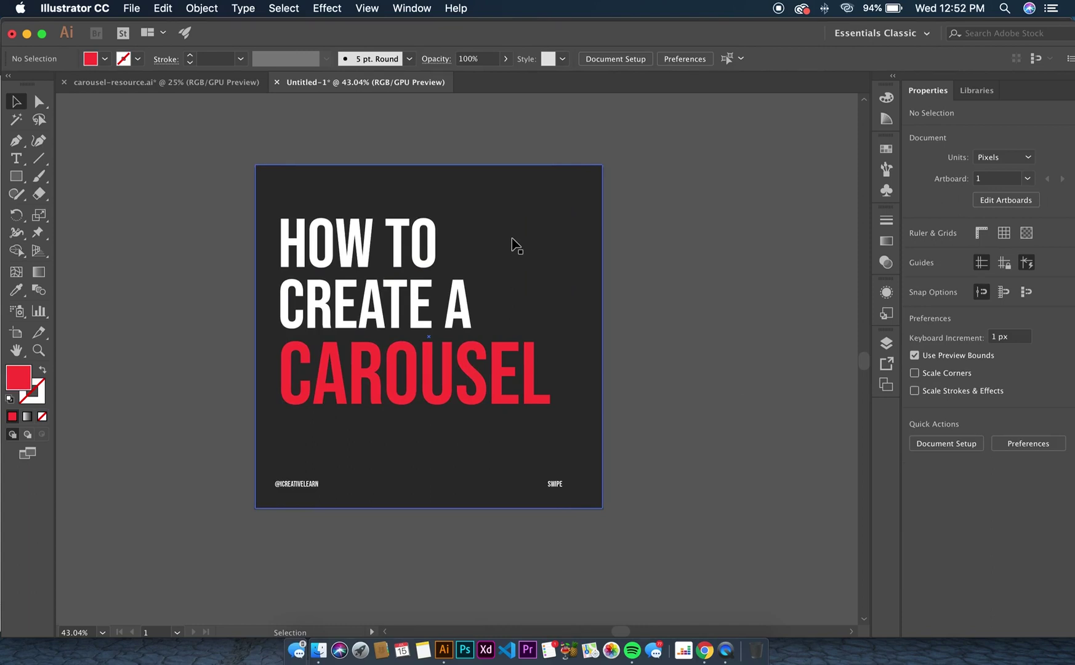
pyautogui.hscroll(-1, 512, 242)
pyautogui.hscroll(1, 677, 252)
pyautogui.hscroll(5, 677, 257)
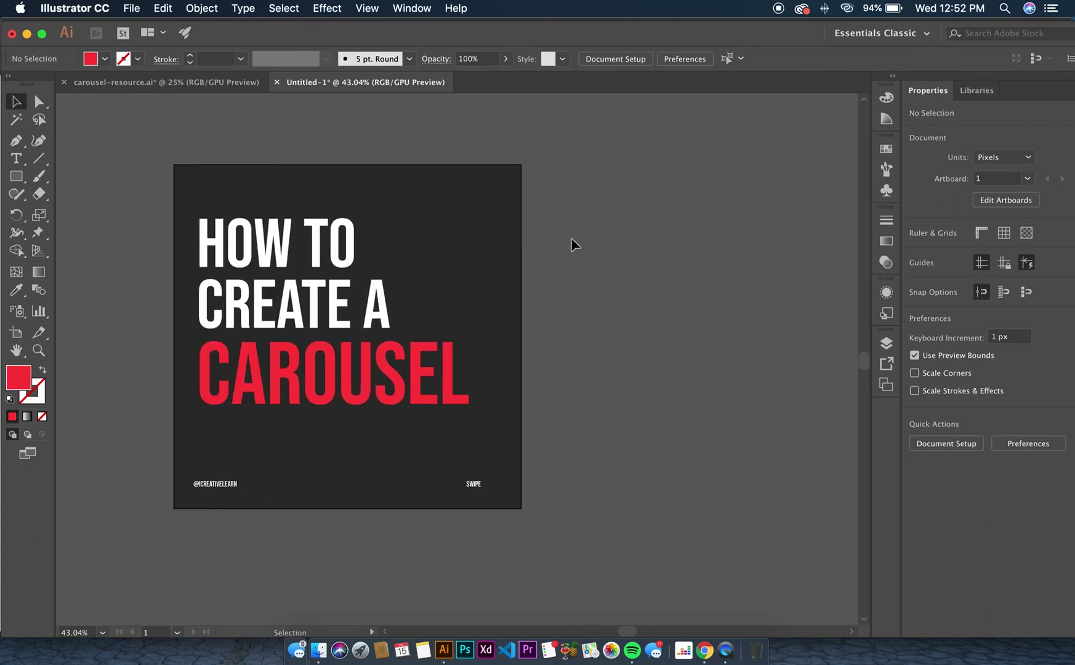
pyautogui.hscroll(1, 519, 247)
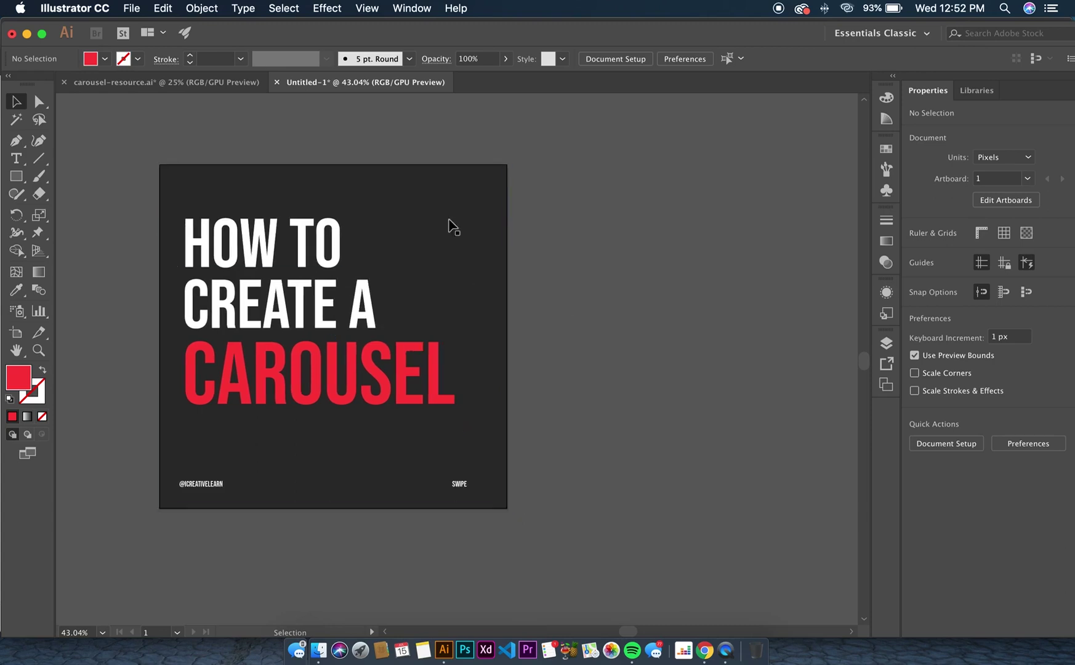
pyautogui.scroll(-3, 314, 305)
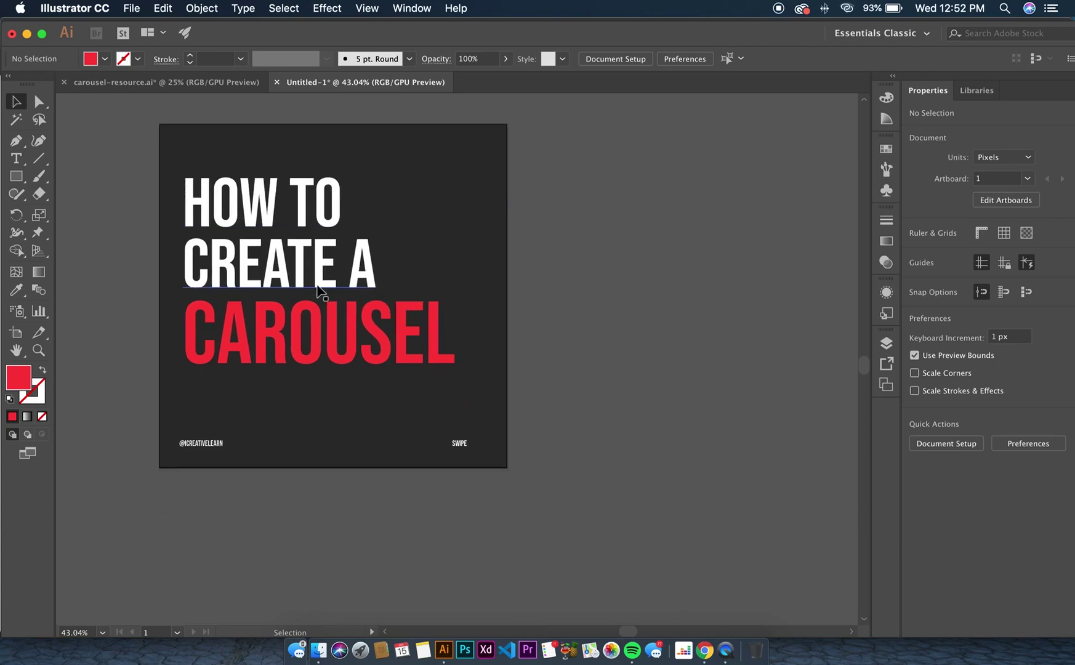
pyautogui.scroll(3, 317, 288)
pyautogui.scroll(-2, 289, 298)
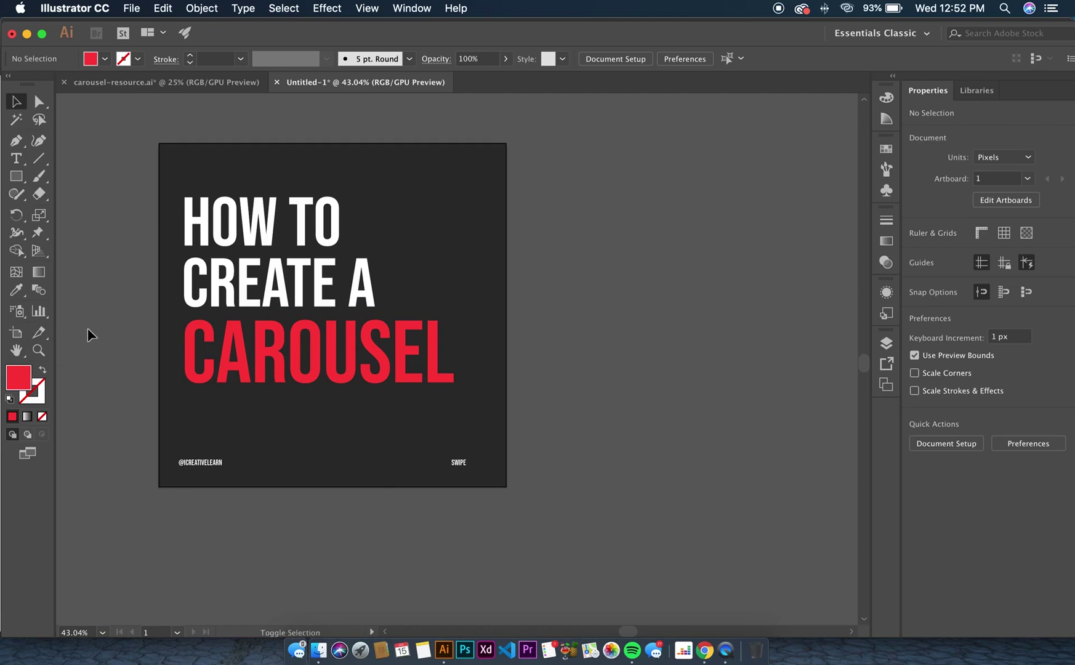
# Duplicate the cover artboard with its artwork to the right of the original, level with it, centred at about X 1678 px
pyautogui.hotkey('shift', 'o')
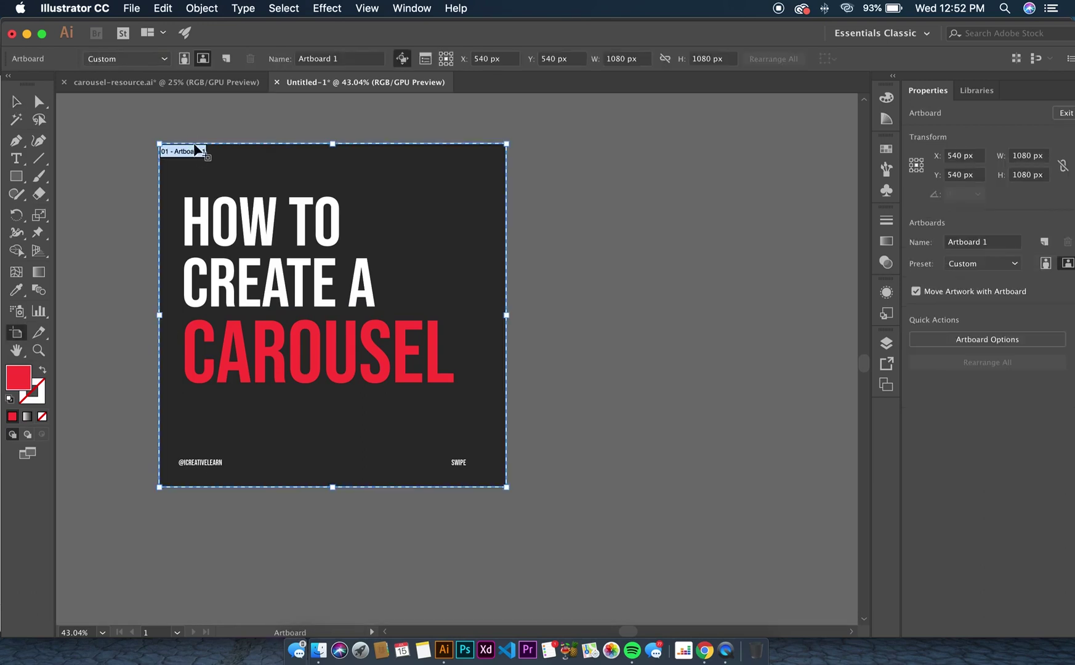
pyautogui.moveTo(182, 146); pyautogui.dragTo(186, 146)
pyautogui.moveTo(191, 156); pyautogui.dragTo(555, 152)
pyautogui.hscroll(5, 554, 151)
pyautogui.hscroll(-5, 554, 152)
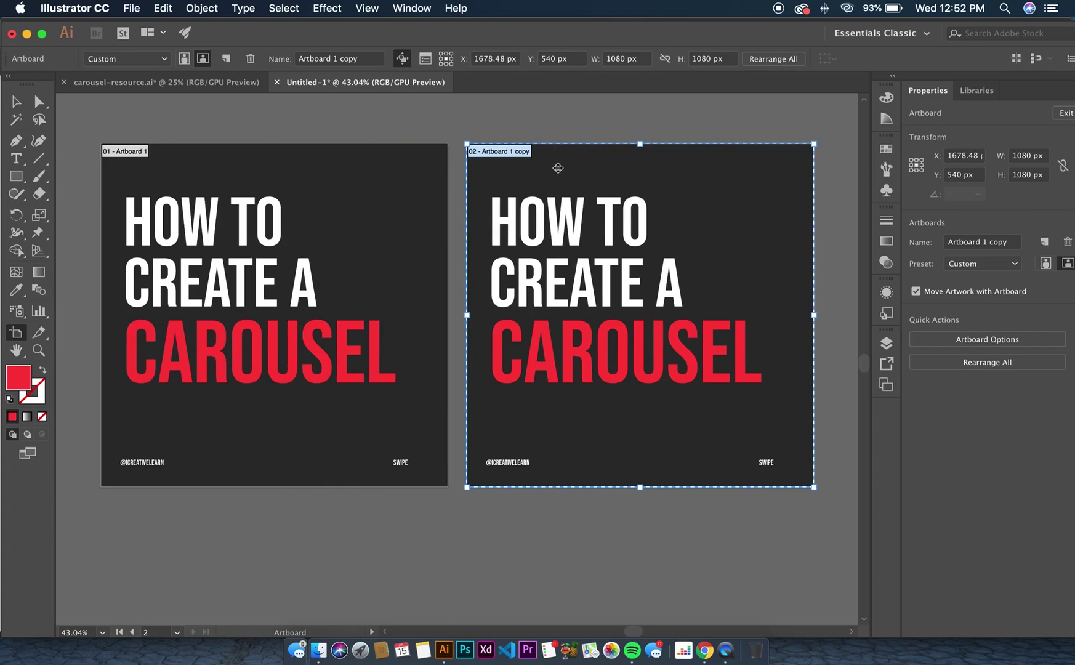
pyautogui.hscroll(4, 594, 172)
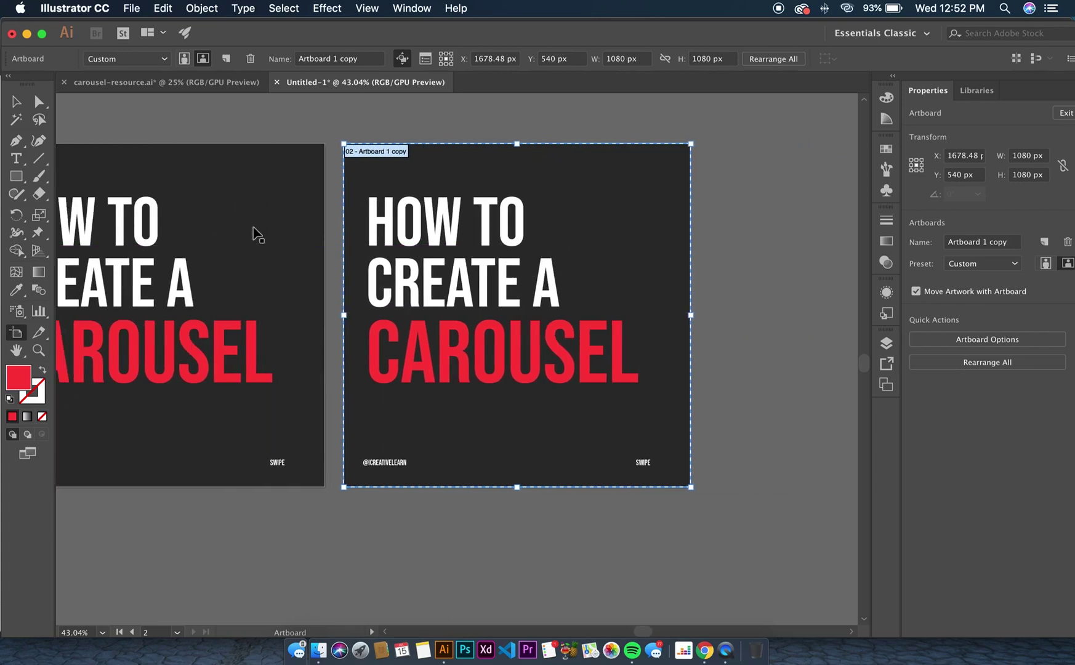
pyautogui.hscroll(-3, 221, 243)
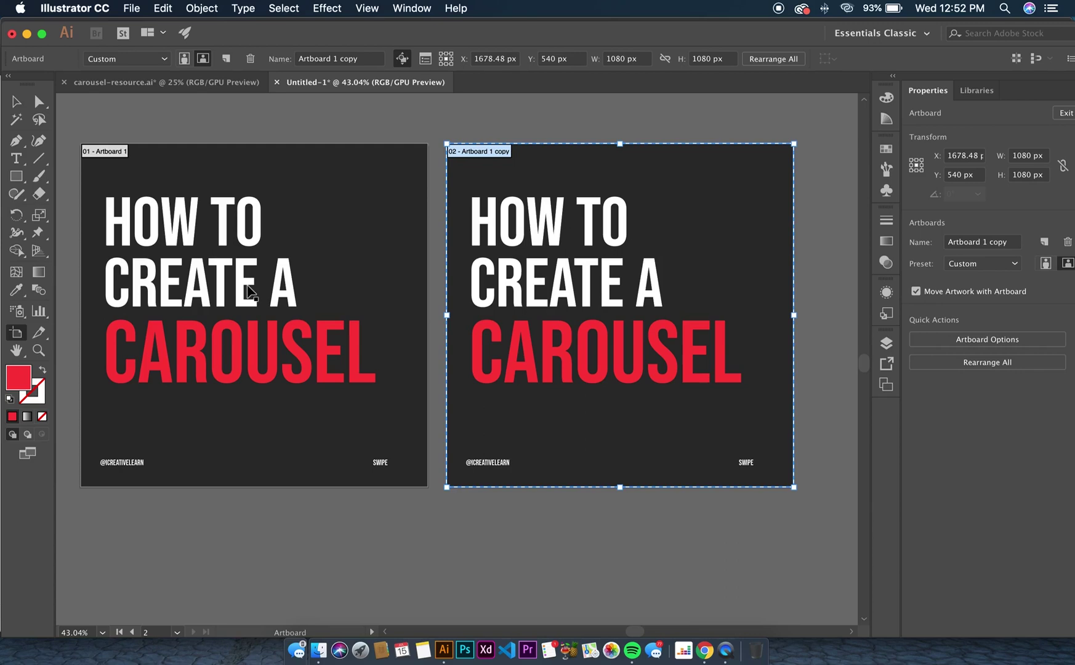
pyautogui.hscroll(3, 407, 248)
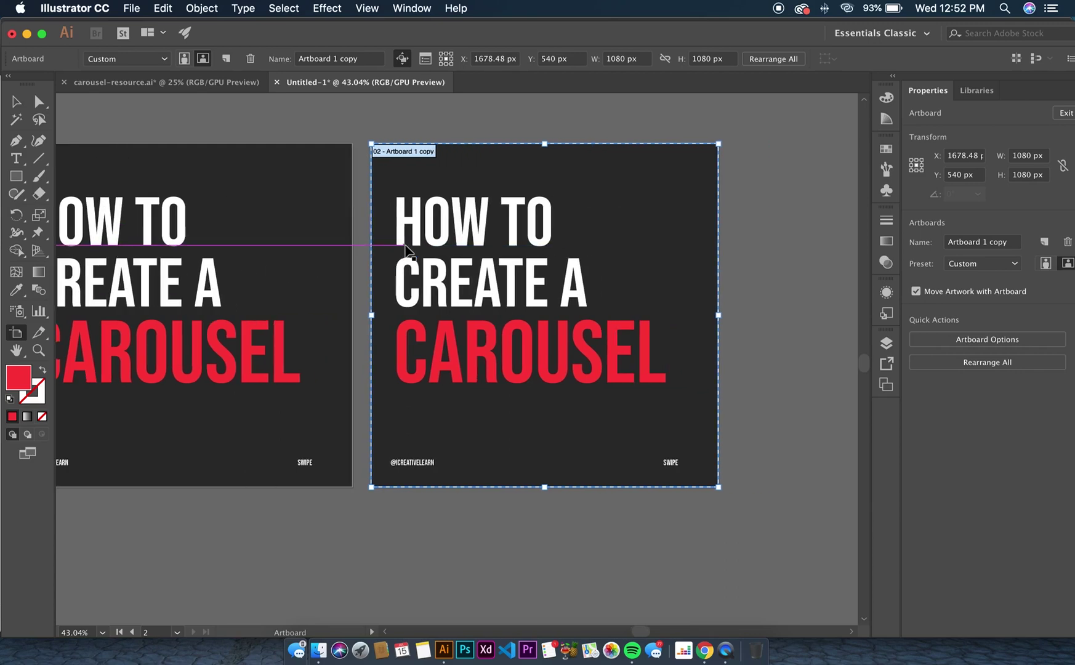
pyautogui.hscroll(-4, 406, 248)
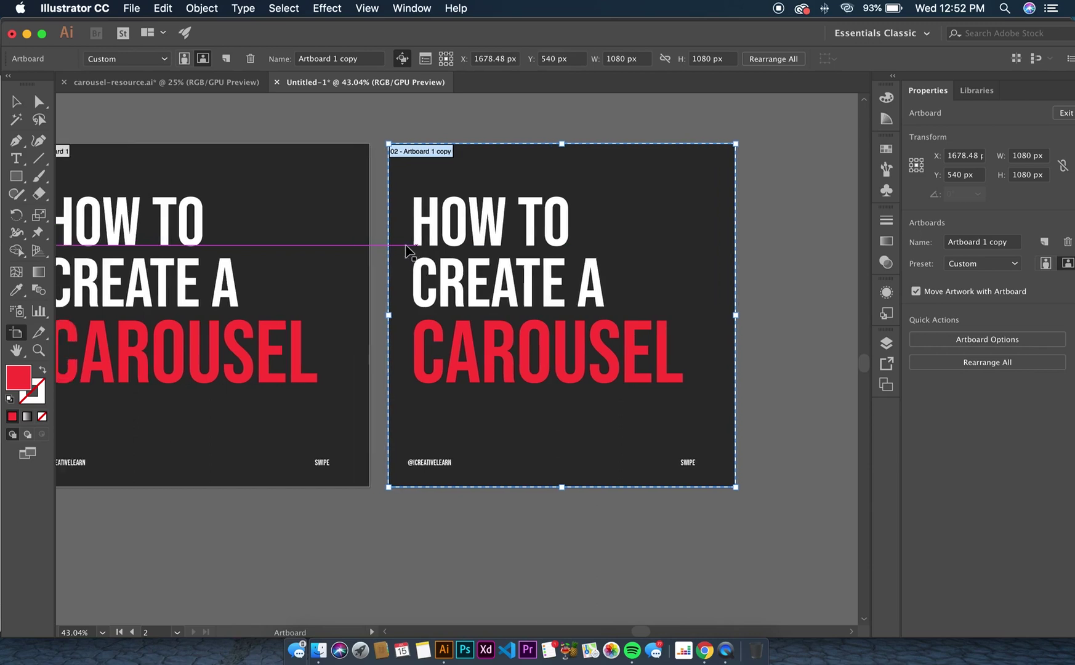
pyautogui.hscroll(8, 407, 247)
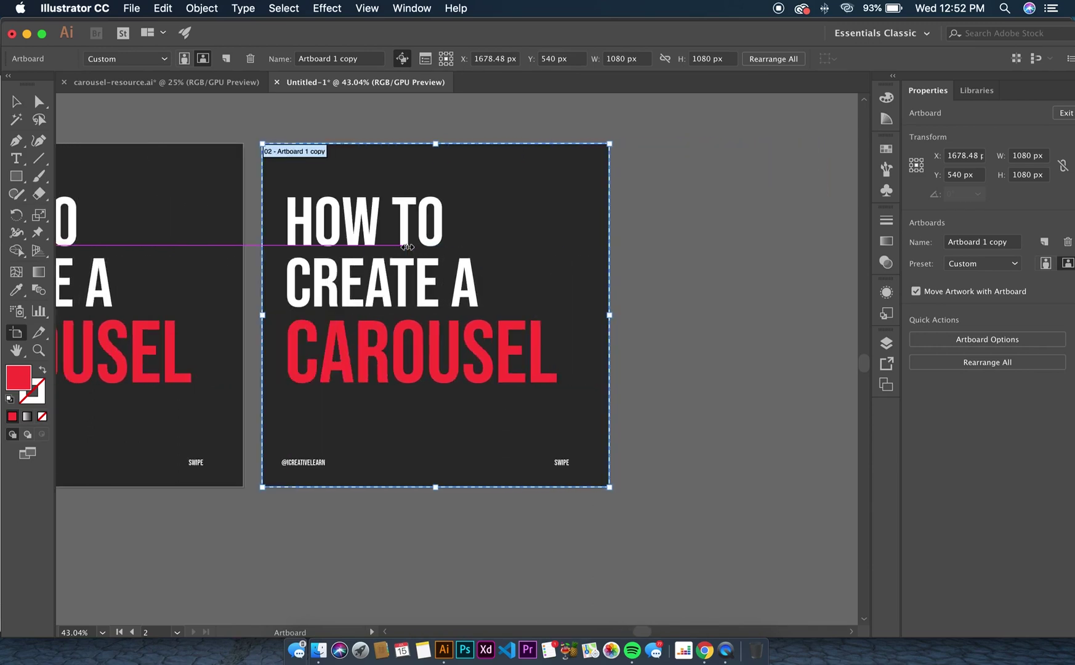
pyautogui.press('Escape')
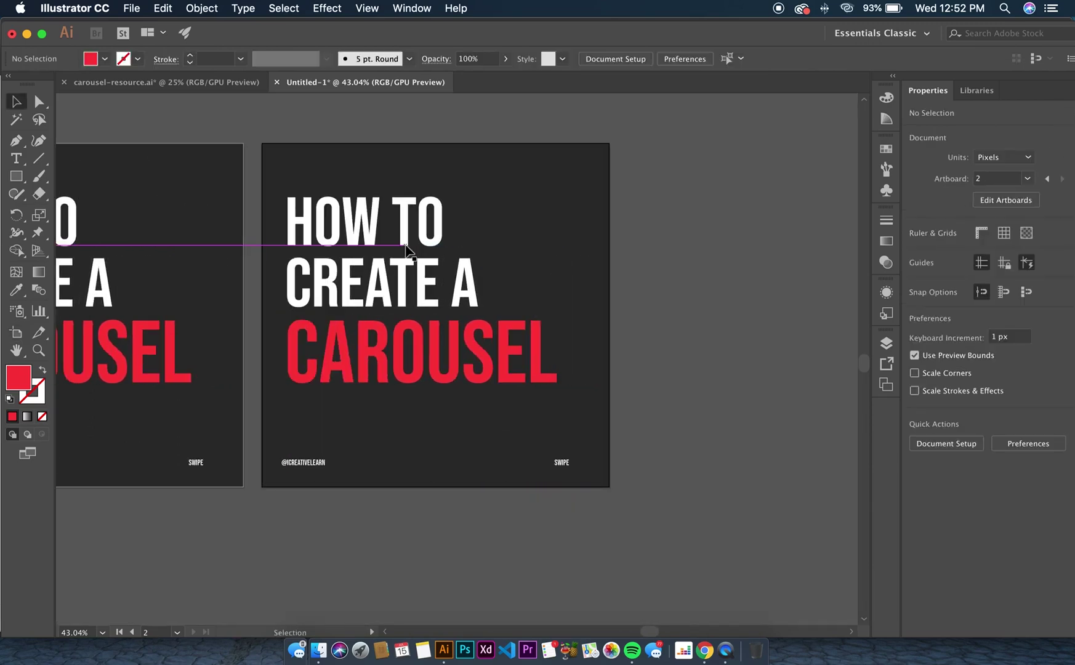
# Try copying the red CAROUSEL style from the cover onto the second slide's HOW TO line with the Eyedropper, and undo it
pyautogui.click(396, 221)
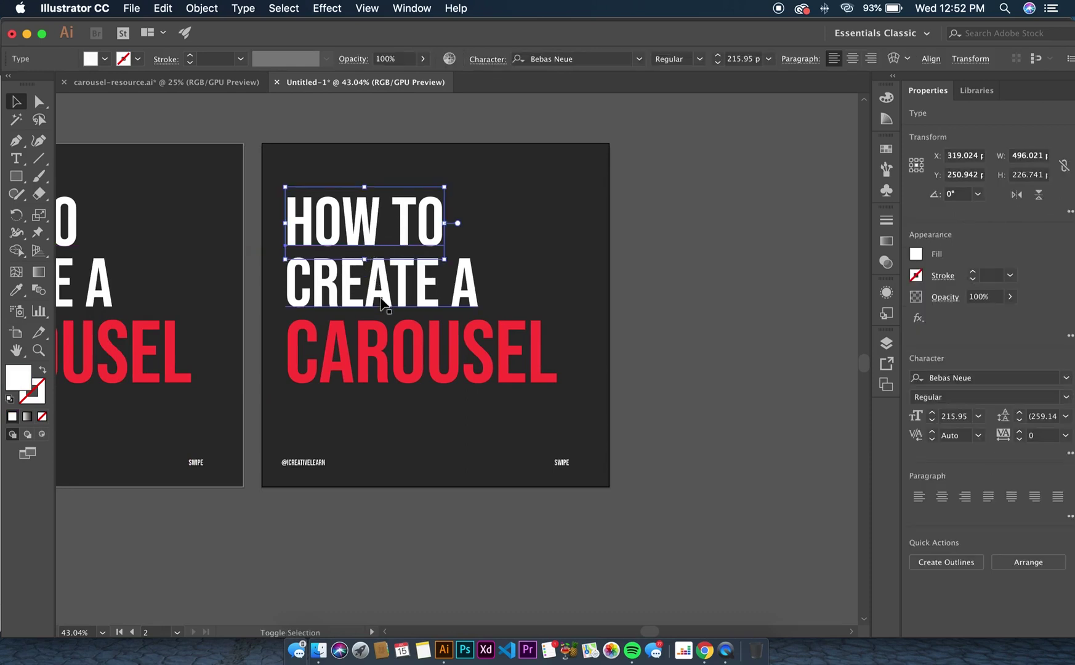
pyautogui.keyDown('shift'); pyautogui.click(431, 345); pyautogui.keyUp('shift')
pyautogui.click(630, 300)
pyautogui.click(360, 351)
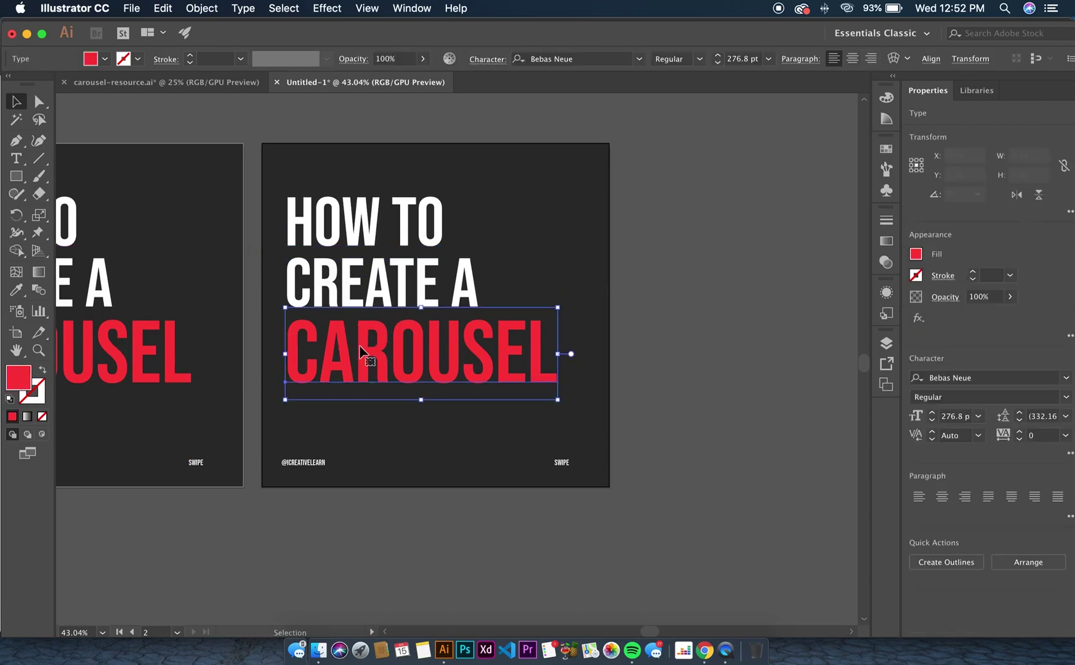
pyautogui.click(360, 284)
pyautogui.click(369, 250)
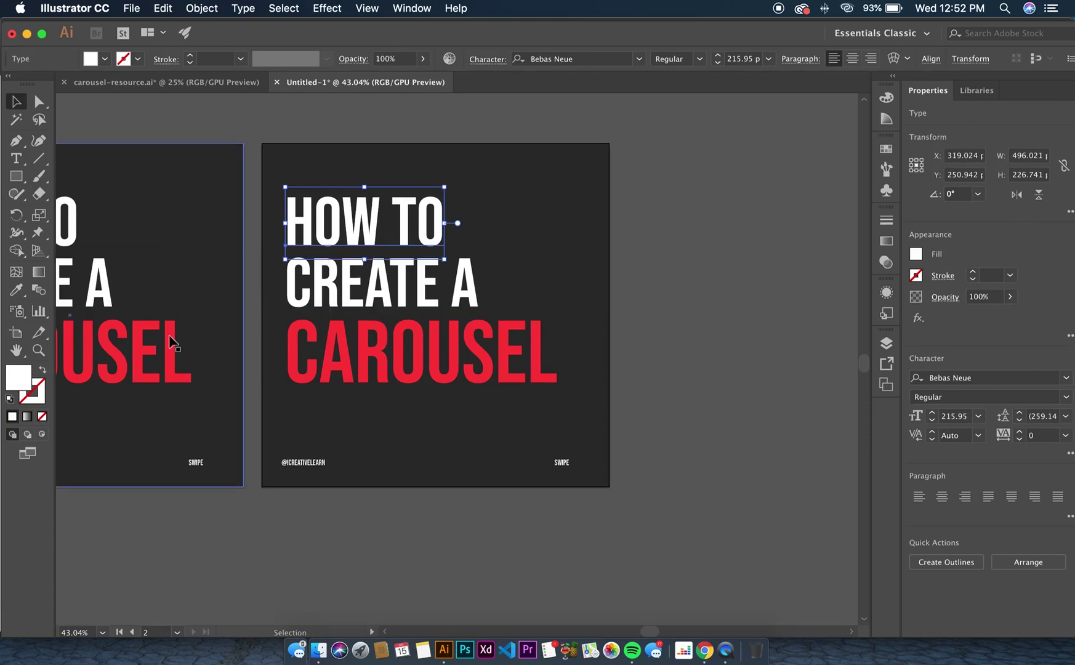
pyautogui.press('i')
pyautogui.click(144, 323)
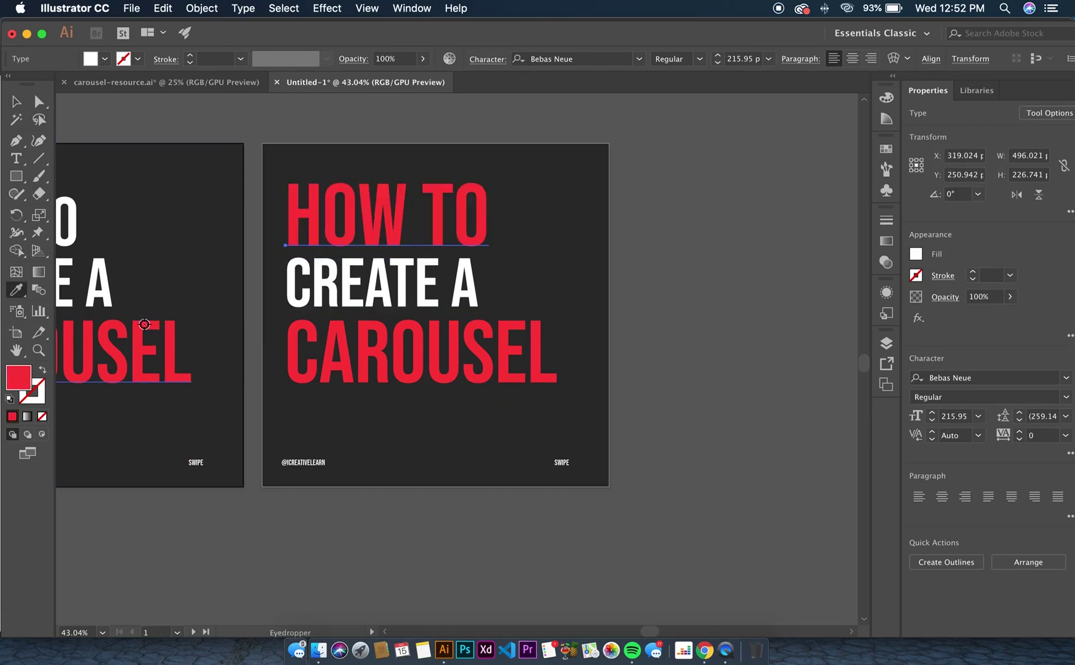
pyautogui.press('super+z')
# Replace the HOW TO wording on the second slide with "CONTENT"
pyautogui.press('t')
pyautogui.keyDown('super'); pyautogui.click(344, 233); pyautogui.keyUp('super')
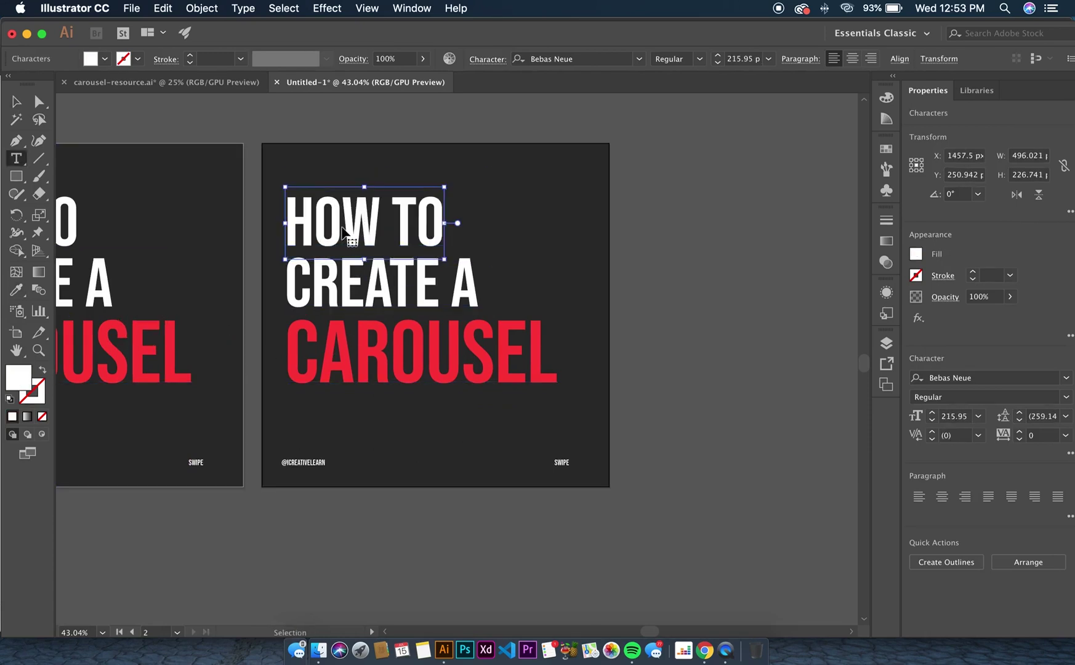
pyautogui.tripleClick(344, 233)
pyautogui.write('CONTENT')
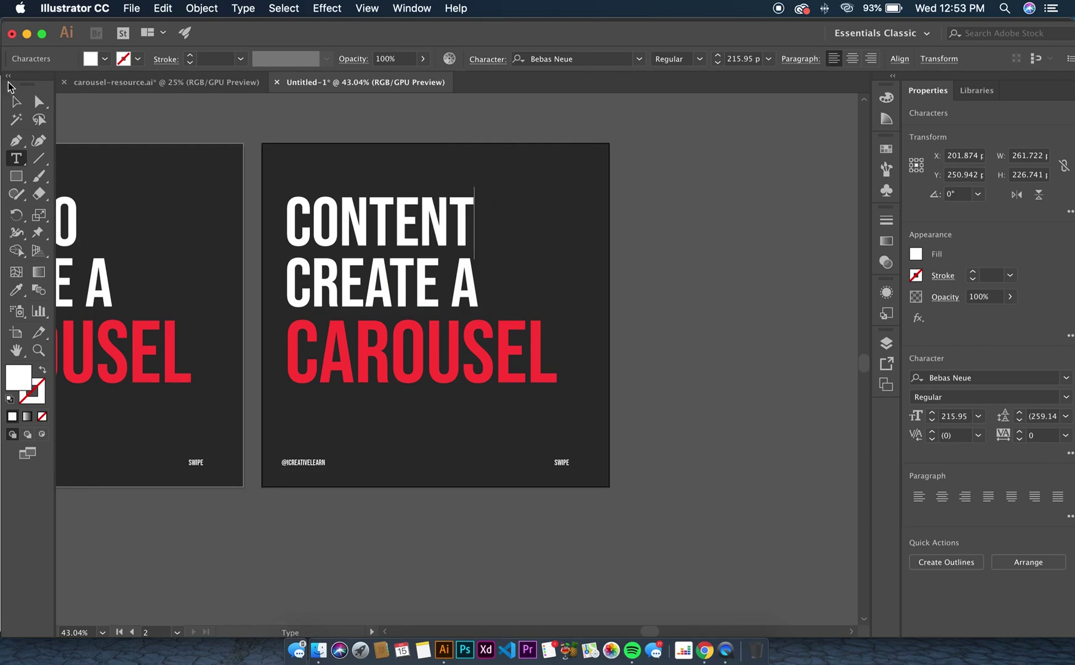
# Delete the CREATE A and CAROUSEL lines from the second slide
pyautogui.click(16, 100)
pyautogui.keyDown('shift'); pyautogui.click(412, 355); pyautogui.keyUp('shift')
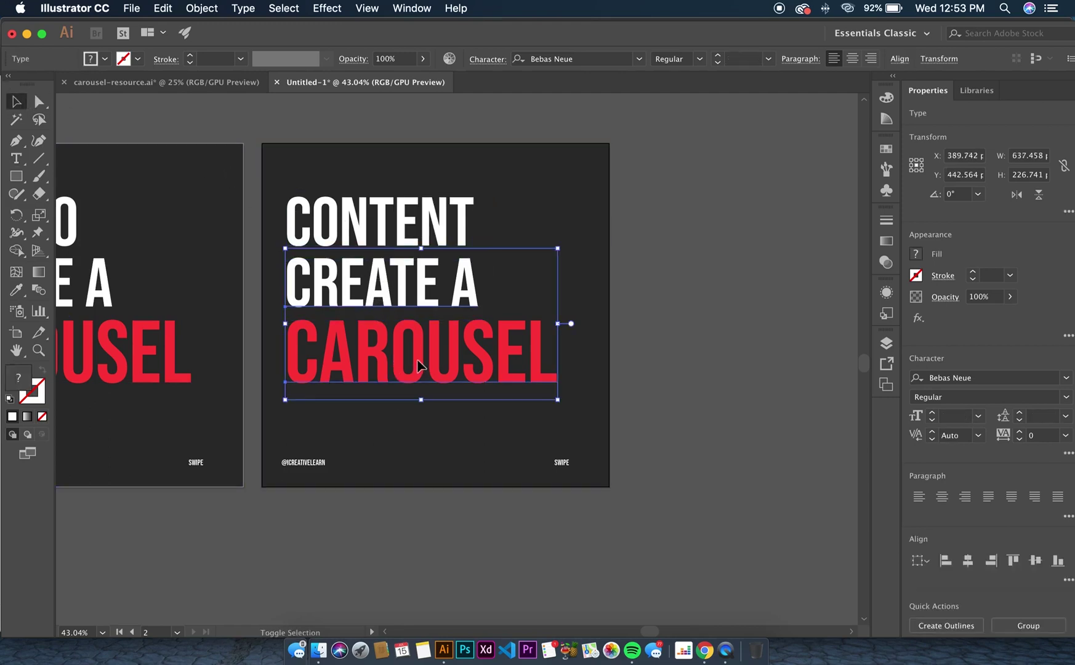
pyautogui.press('Delete')
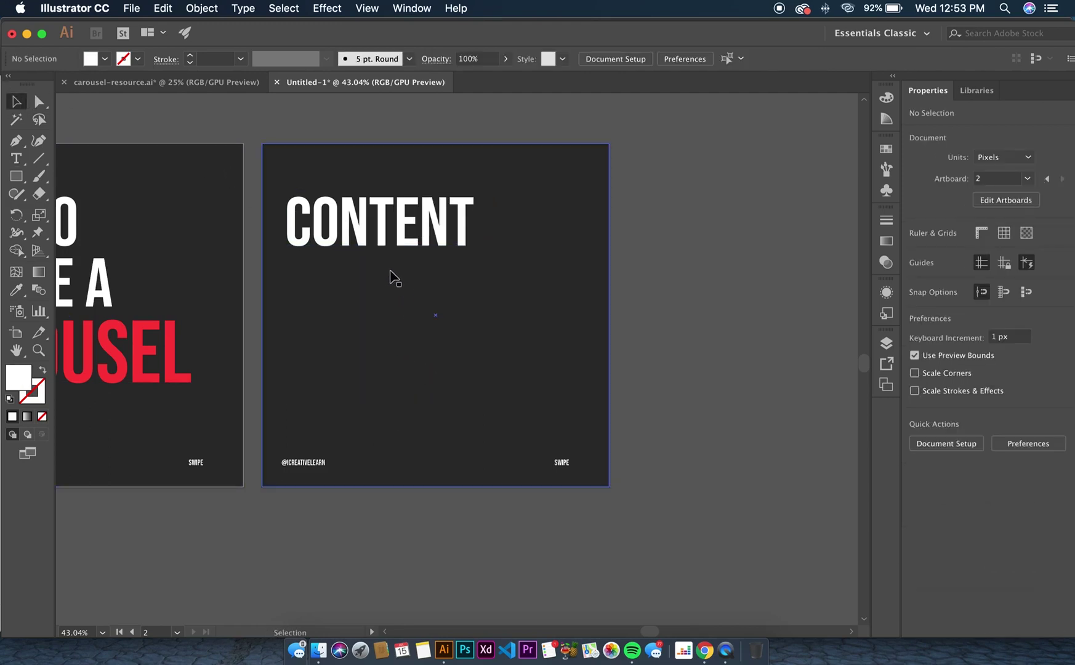
# Move the CONTENT heading down by about 30 px on the second slide
pyautogui.click(384, 250)
pyautogui.click(394, 187)
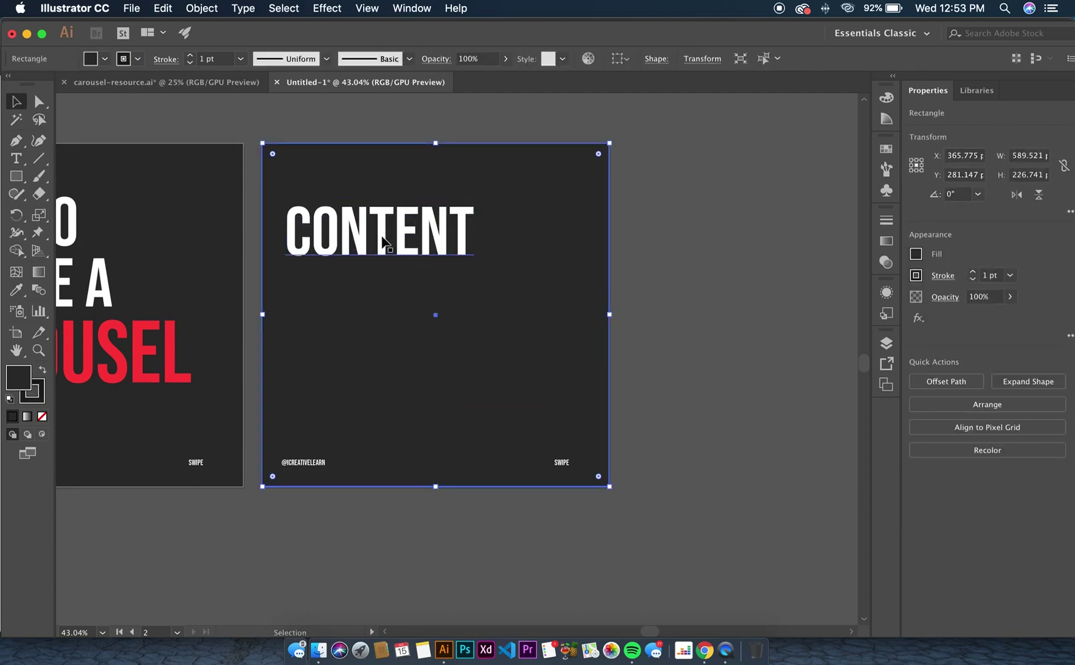
pyautogui.click(384, 246)
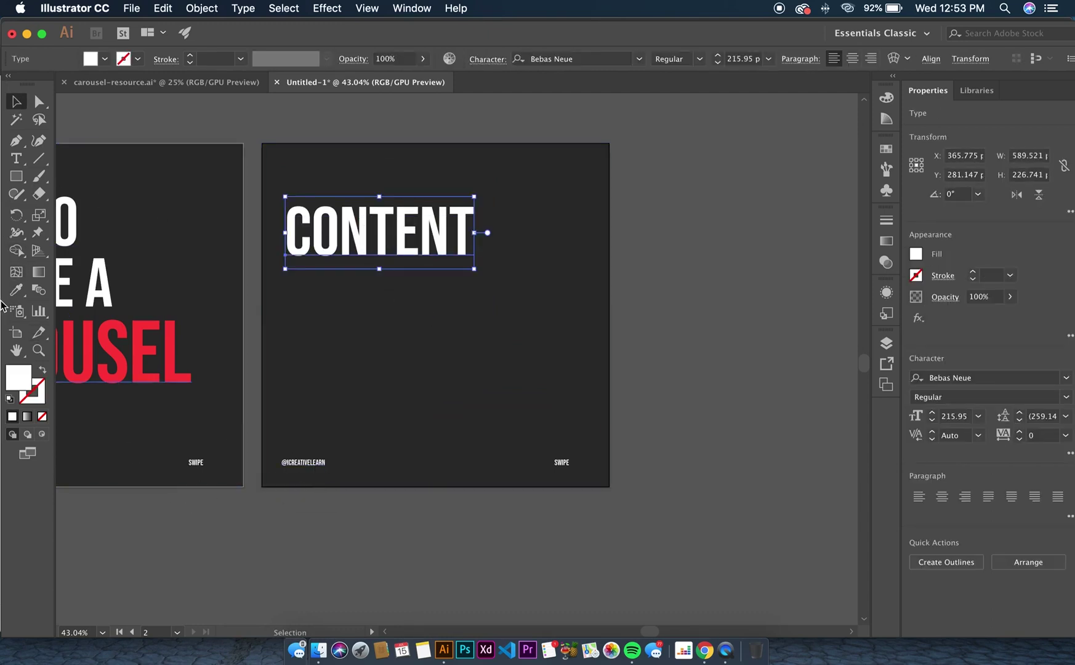
# Add a new text reading "01" above the start of the CONTENT heading and select its characters
pyautogui.click(16, 158)
pyautogui.click(301, 174)
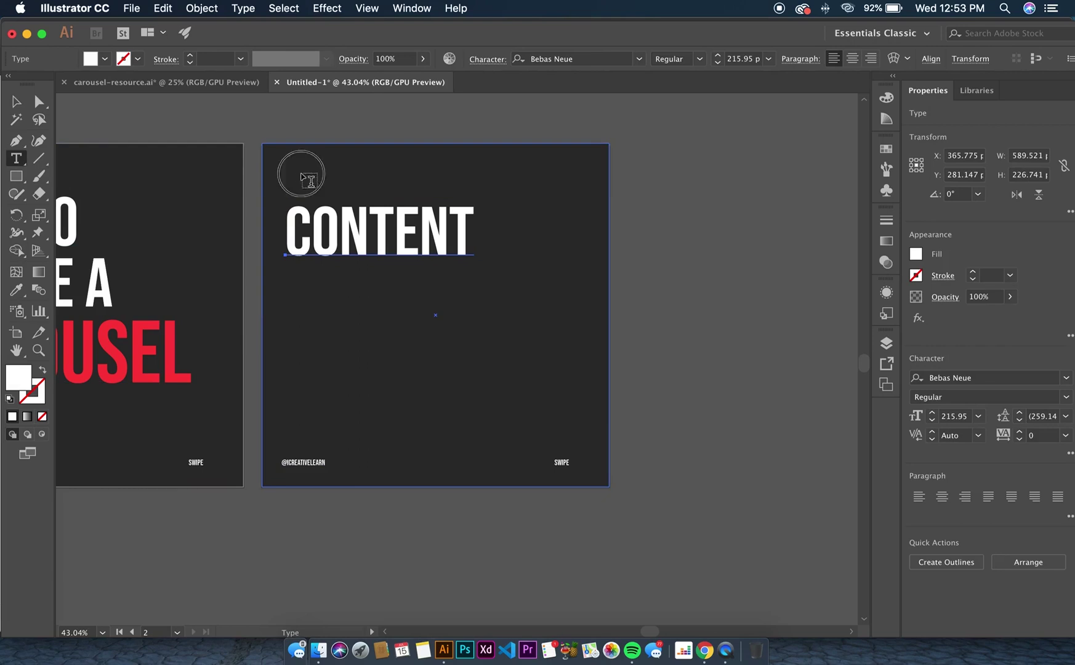
pyautogui.write('01')
pyautogui.press('super+a')
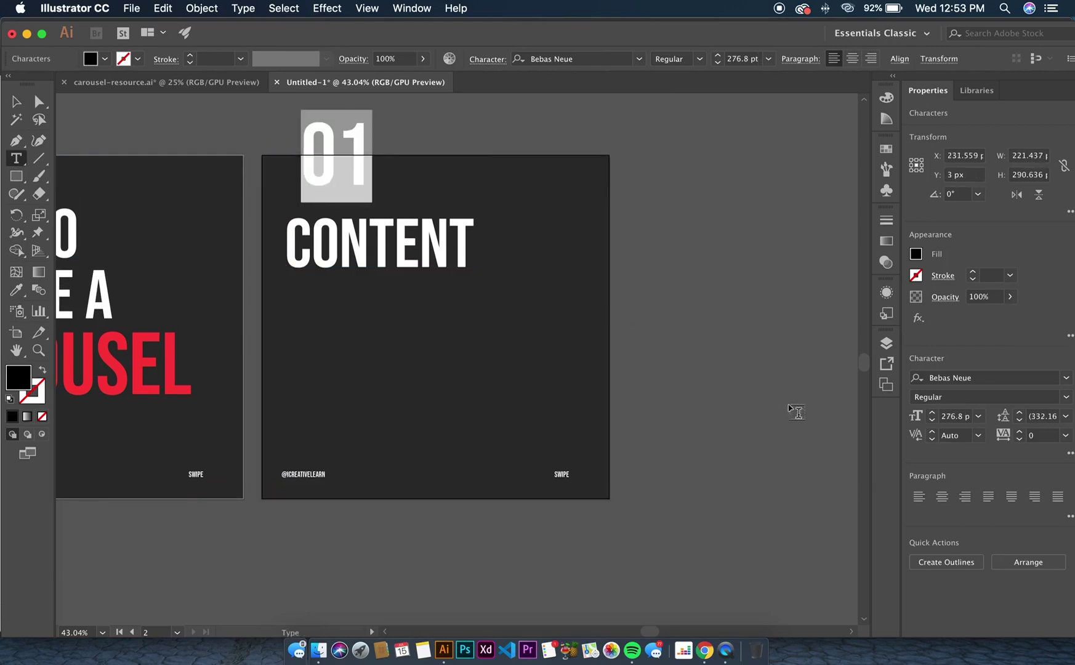
# Set the font size of the "01" number on the second slide to 40 pt
pyautogui.click(944, 417)
pyautogui.write('19')
pyautogui.press('Return')
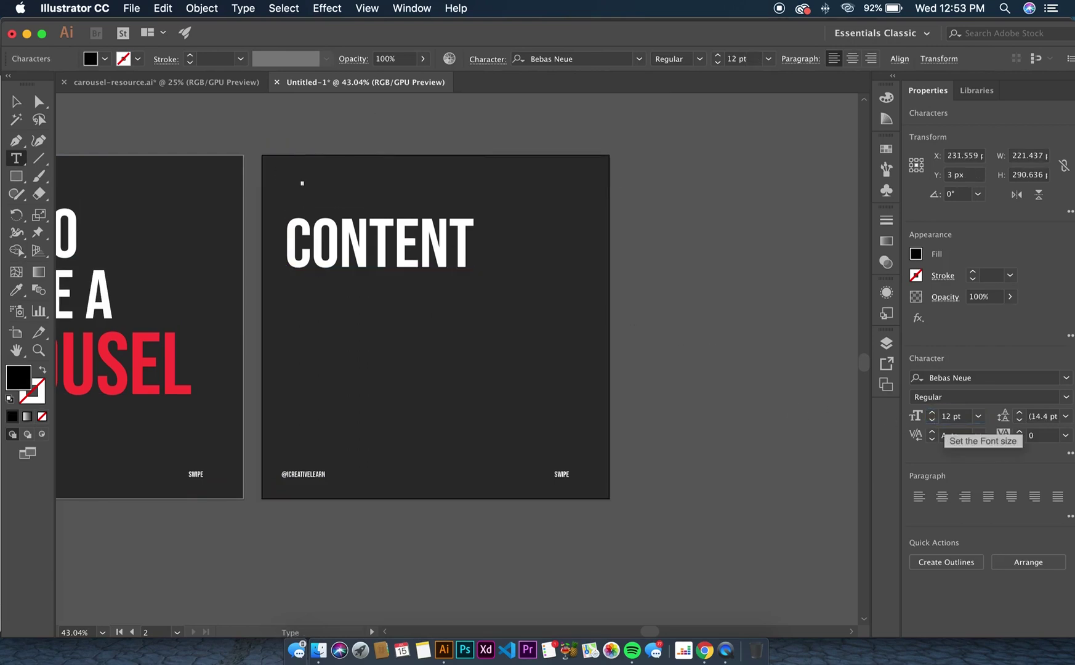
pyautogui.hotkey('shift', 'Up')
pyautogui.click(936, 414)
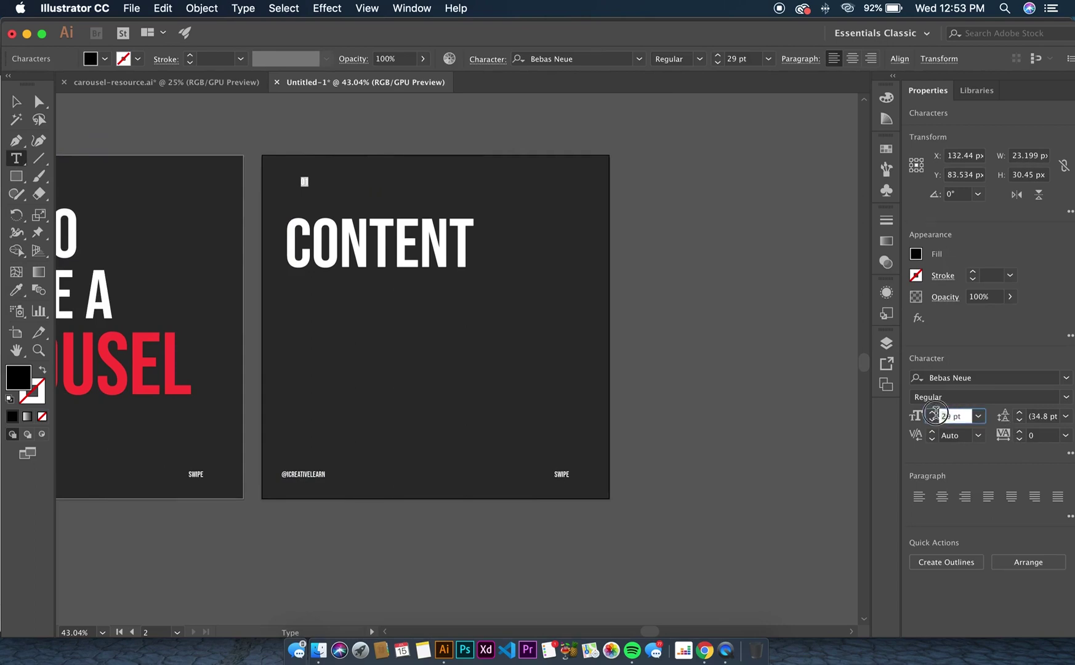
pyautogui.write('40')
pyautogui.press('Return')
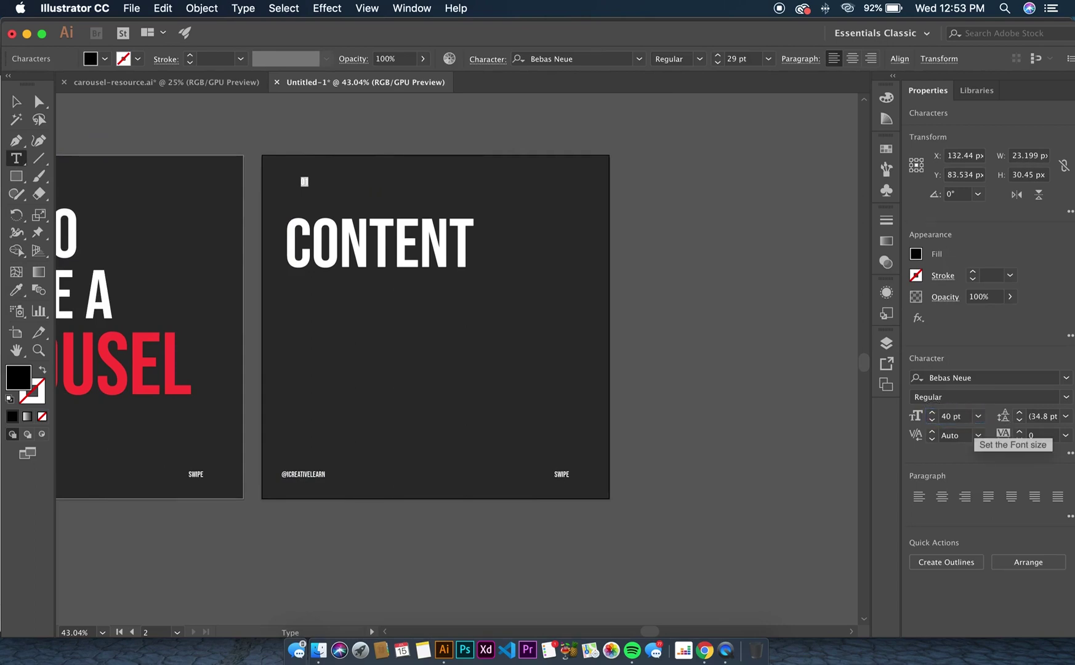
pyautogui.press('Escape')
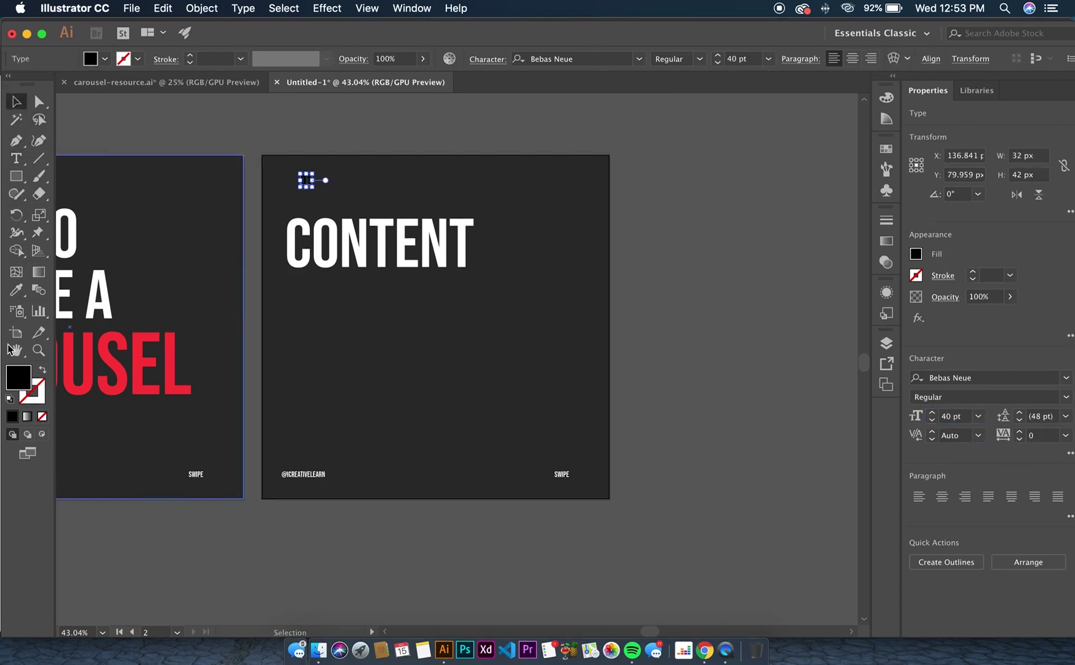
# Fill the "01" number with white (ffffff) and move it slightly down and towards the slide's left margin
pyautogui.doubleClick(19, 377)
pyautogui.moveTo(135, 139); pyautogui.dragTo(36, 70)
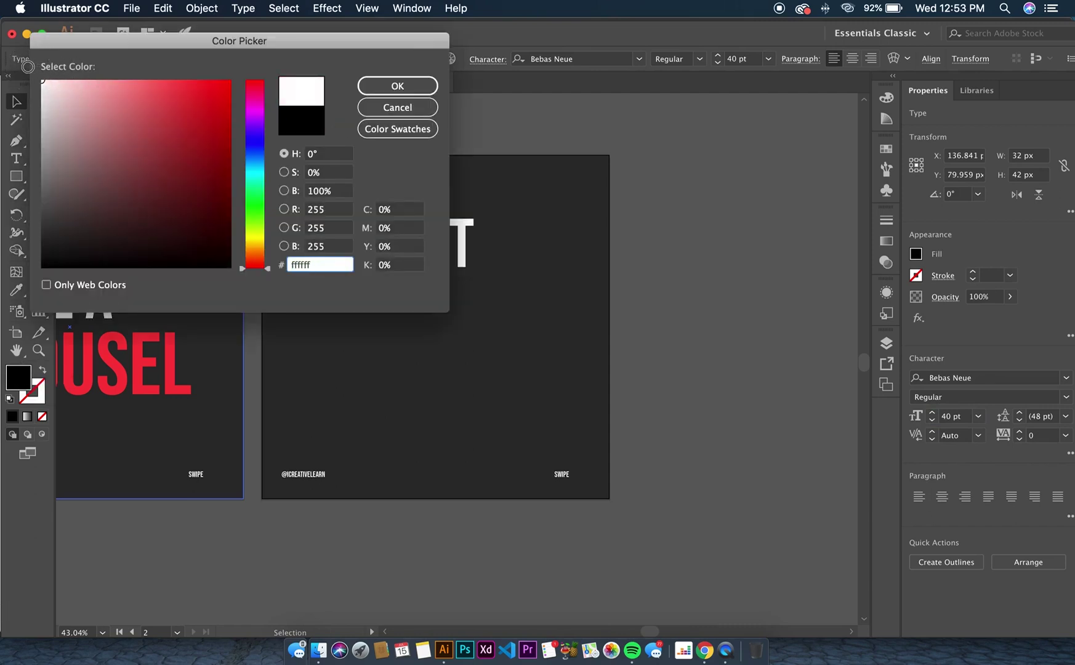
pyautogui.click(398, 86)
pyautogui.click(337, 173)
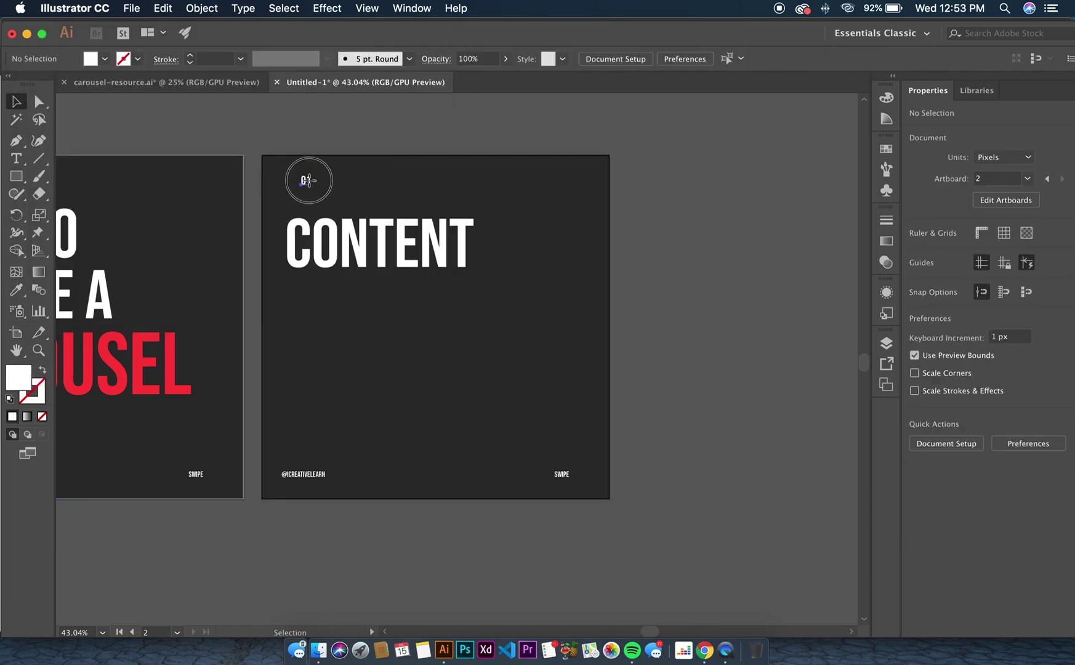
pyautogui.moveTo(306, 180); pyautogui.dragTo(301, 186)
pyautogui.click(342, 149)
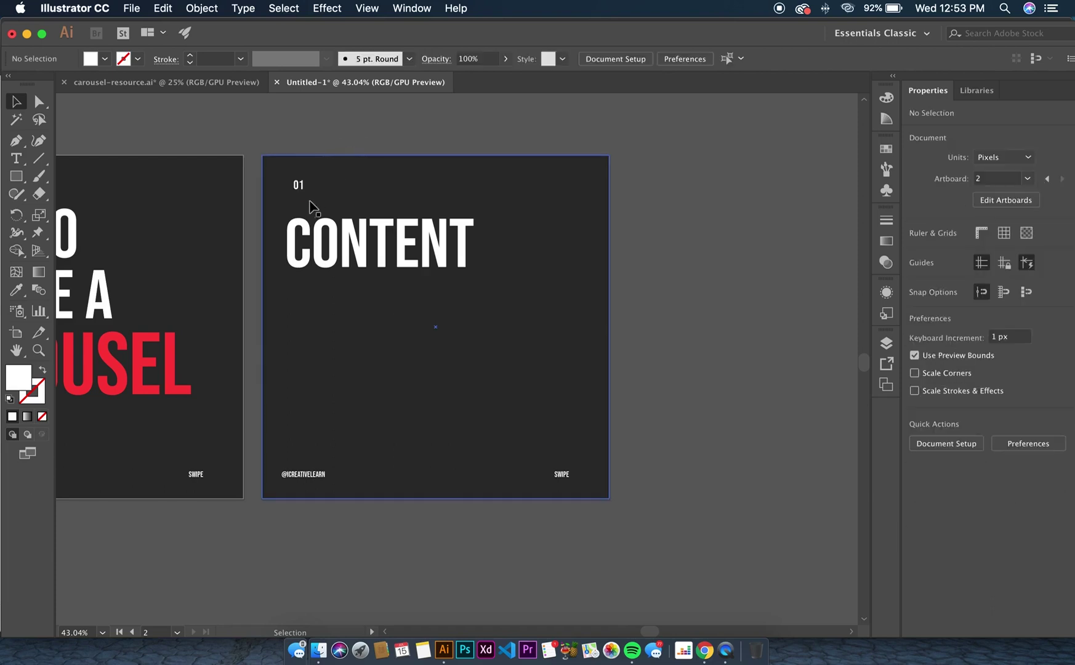
# Nudge the CONTENT heading up slightly and align the left edges of the heading, the "01" number and the account handle
pyautogui.moveTo(340, 246); pyautogui.dragTo(345, 243)
pyautogui.keyDown('shift'); pyautogui.click(297, 186); pyautogui.keyUp('shift')
pyautogui.keyDown('shift'); pyautogui.click(320, 473); pyautogui.keyUp('shift')
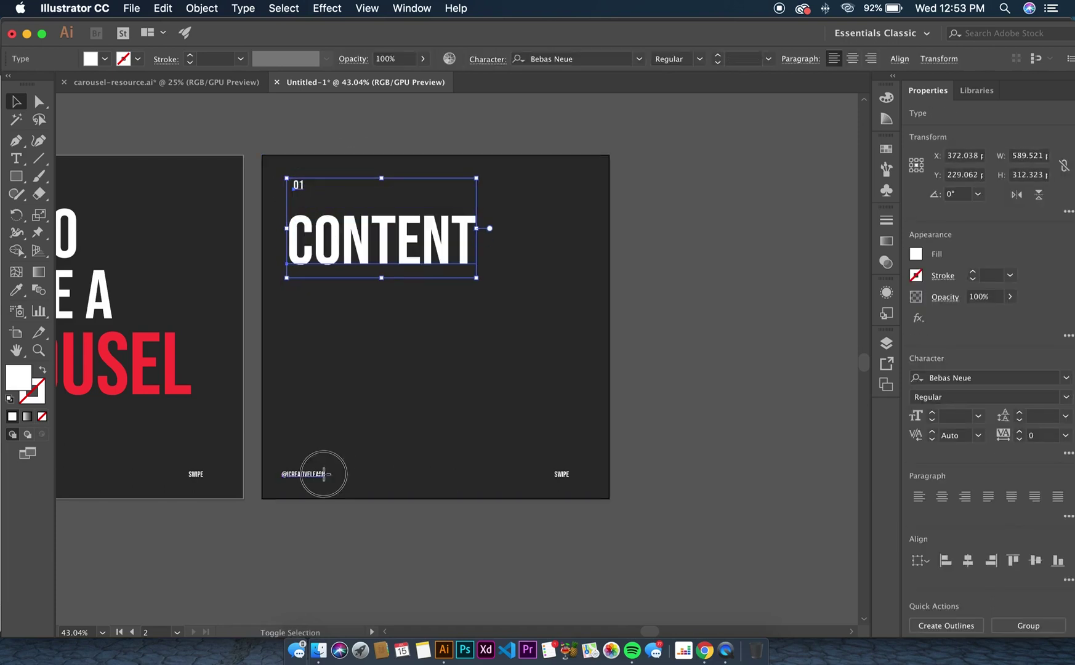
pyautogui.click(899, 60)
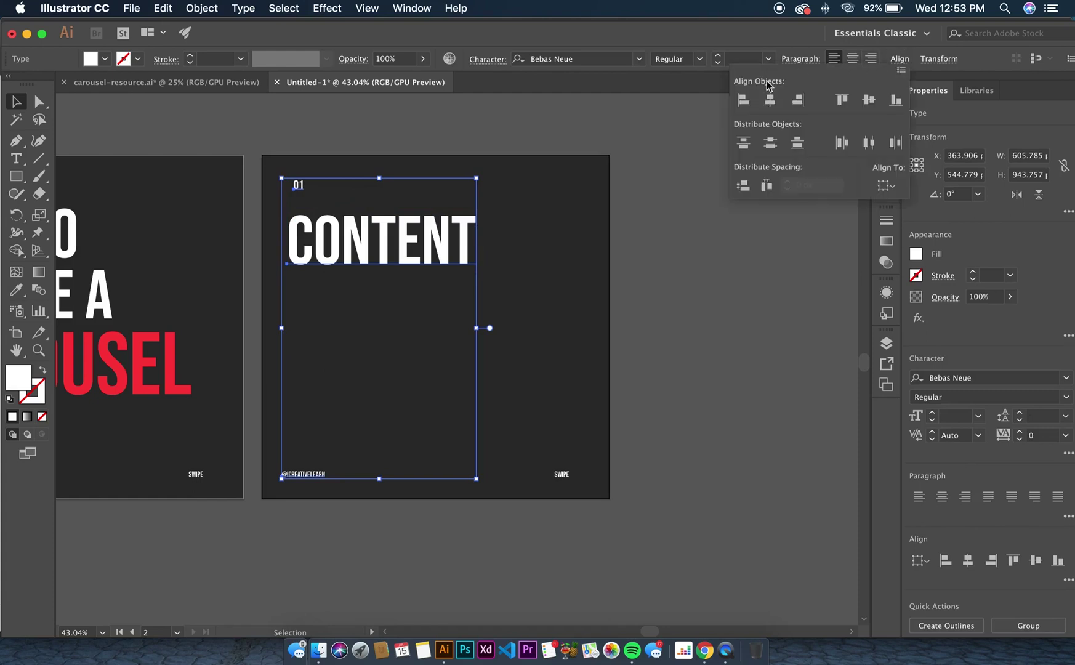
pyautogui.click(742, 99)
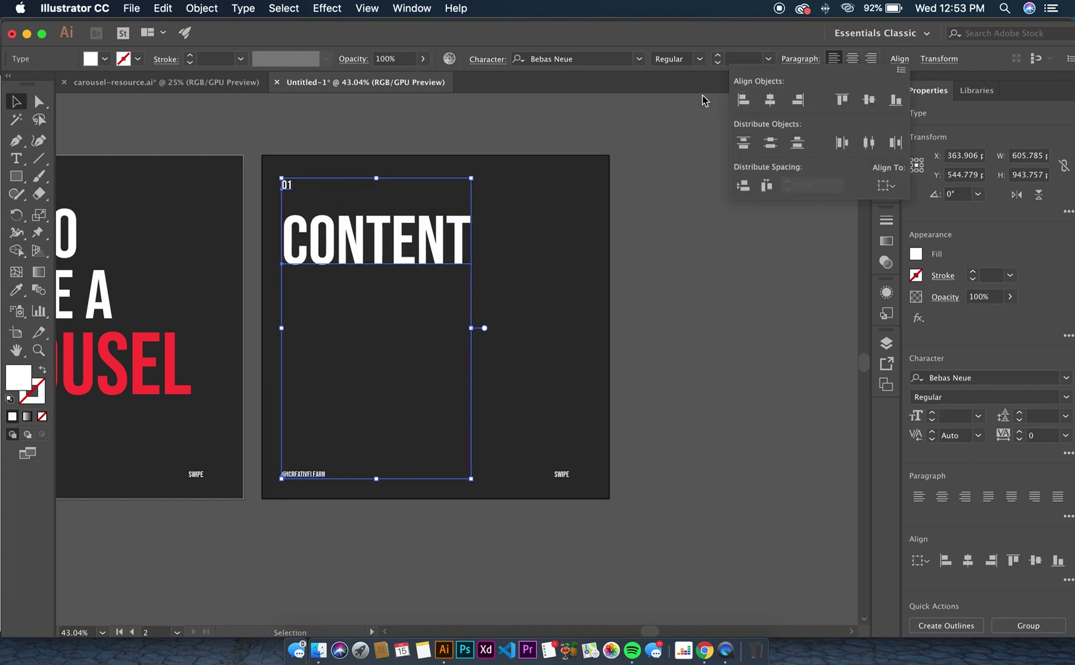
pyautogui.click(388, 210)
pyautogui.click(391, 256)
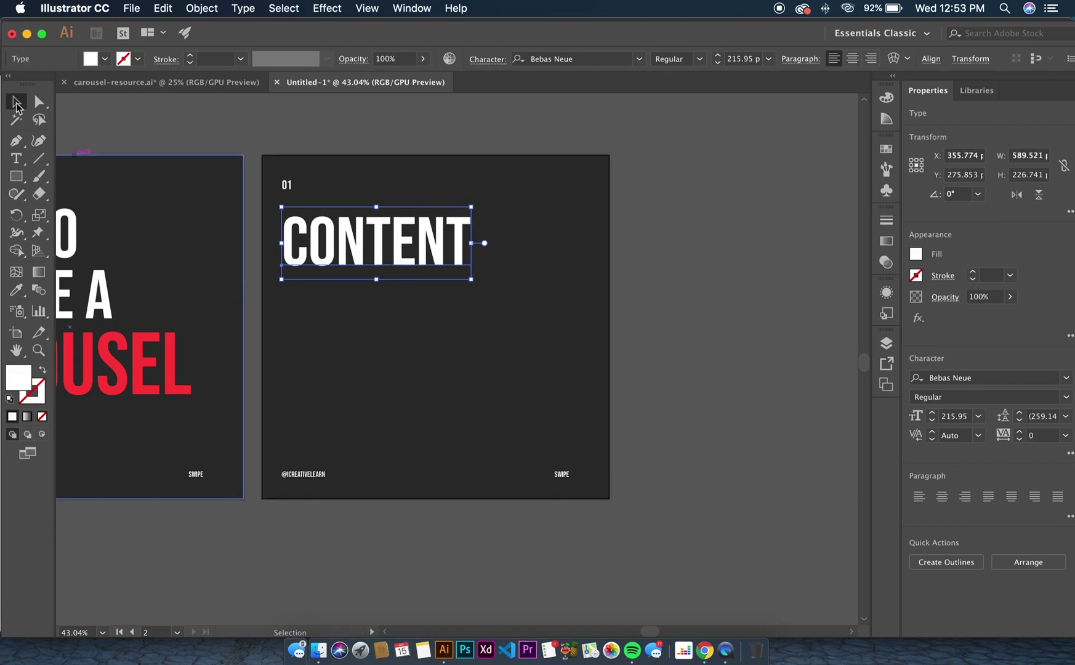
pyautogui.click(17, 159)
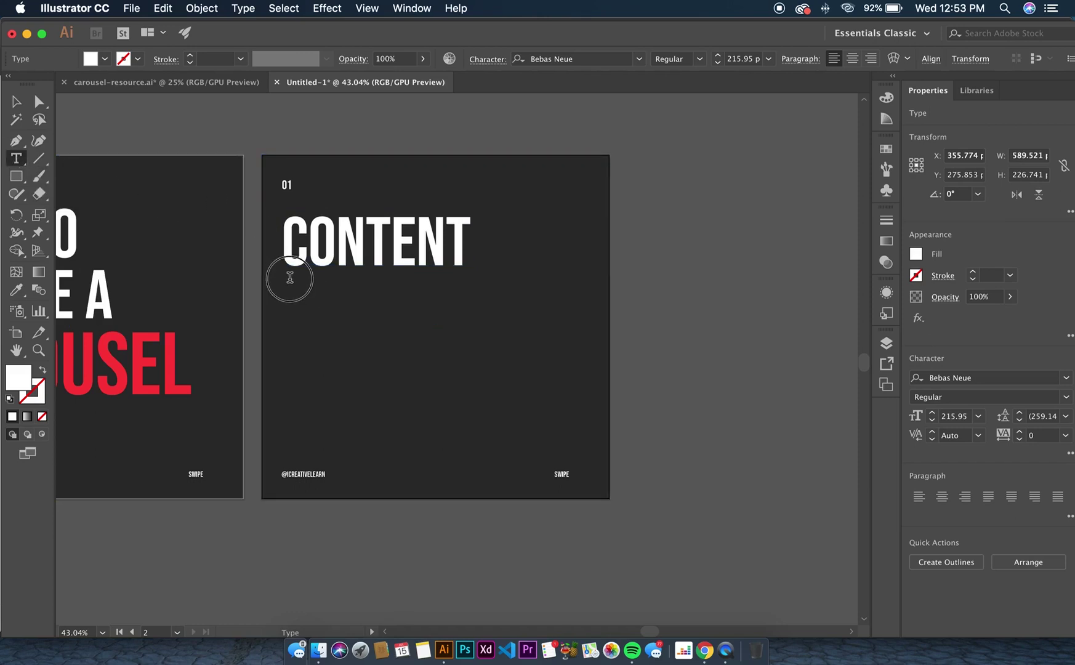
pyautogui.moveTo(288, 276); pyautogui.dragTo(523, 325)
pyautogui.click(16, 102)
pyautogui.click(158, 140)
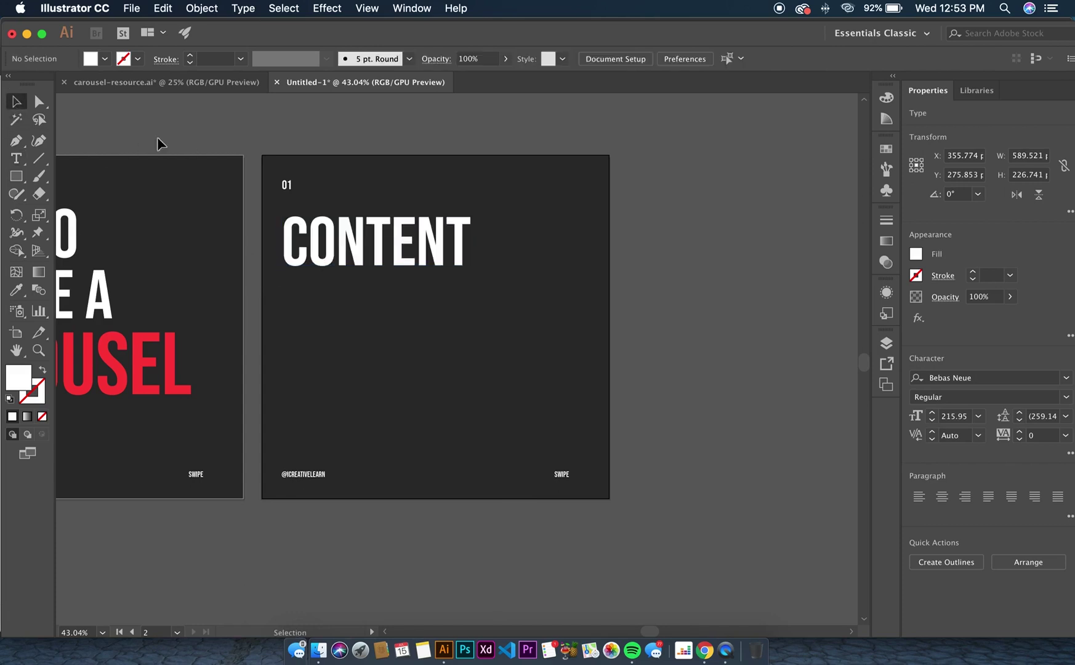
# Create an area text box of placeholder text about 887 x 380 px below the CONTENT heading
pyautogui.click(16, 158)
pyautogui.moveTo(290, 301); pyautogui.dragTo(574, 421)
pyautogui.click(482, 385)
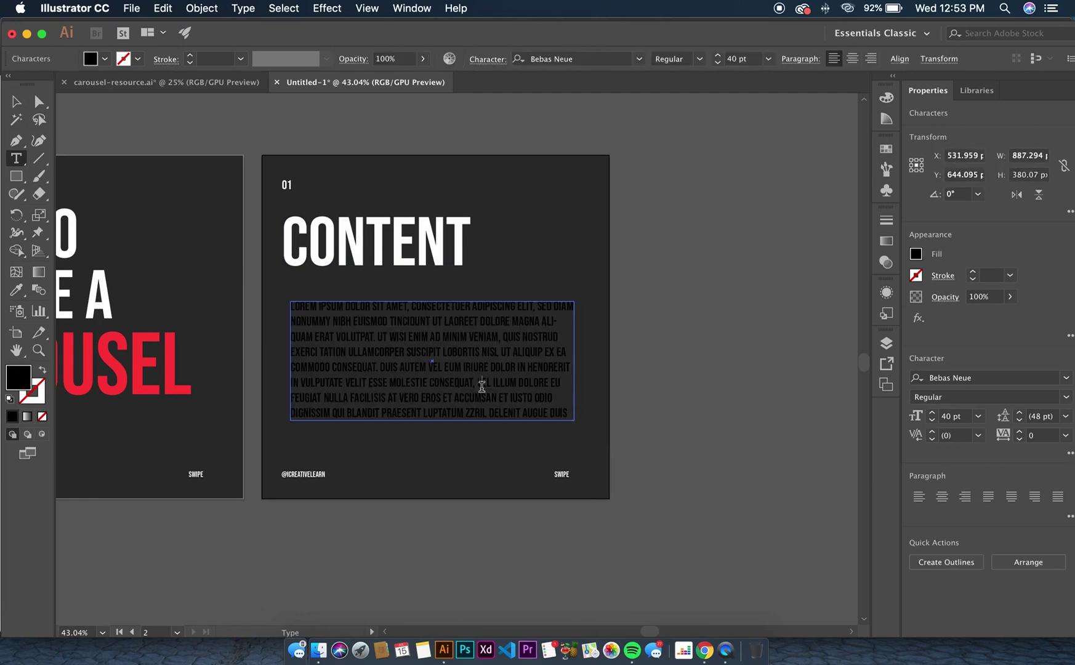
# Set the fill colour of the whole placeholder paragraph to white (ffffff)
pyautogui.tripleClick(364, 344)
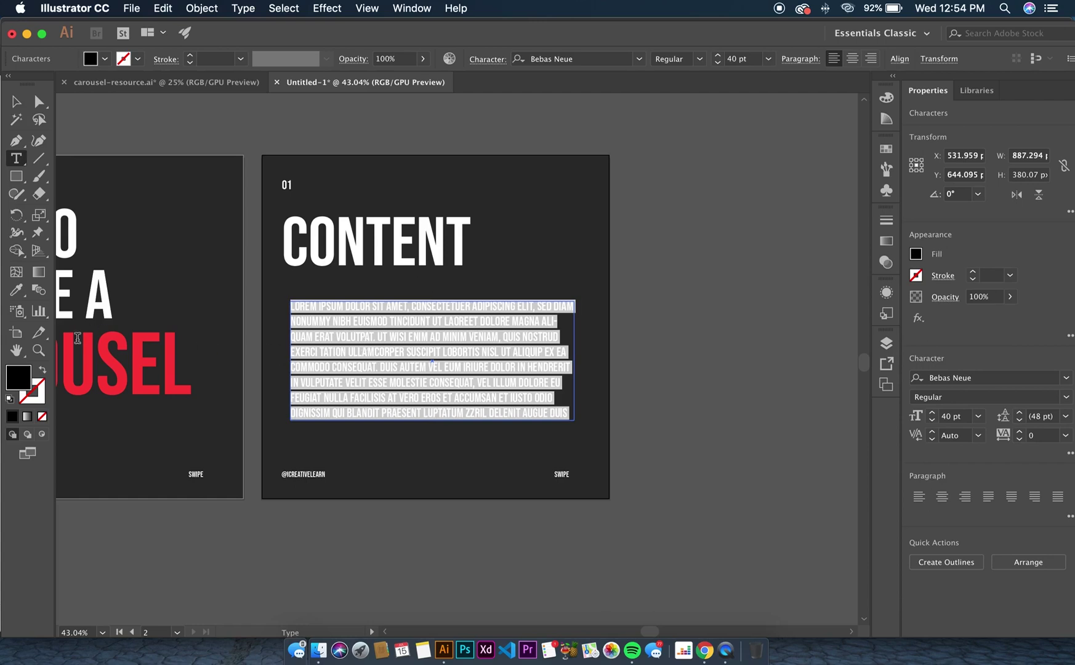
pyautogui.doubleClick(22, 382)
pyautogui.moveTo(71, 238); pyautogui.dragTo(42, 80)
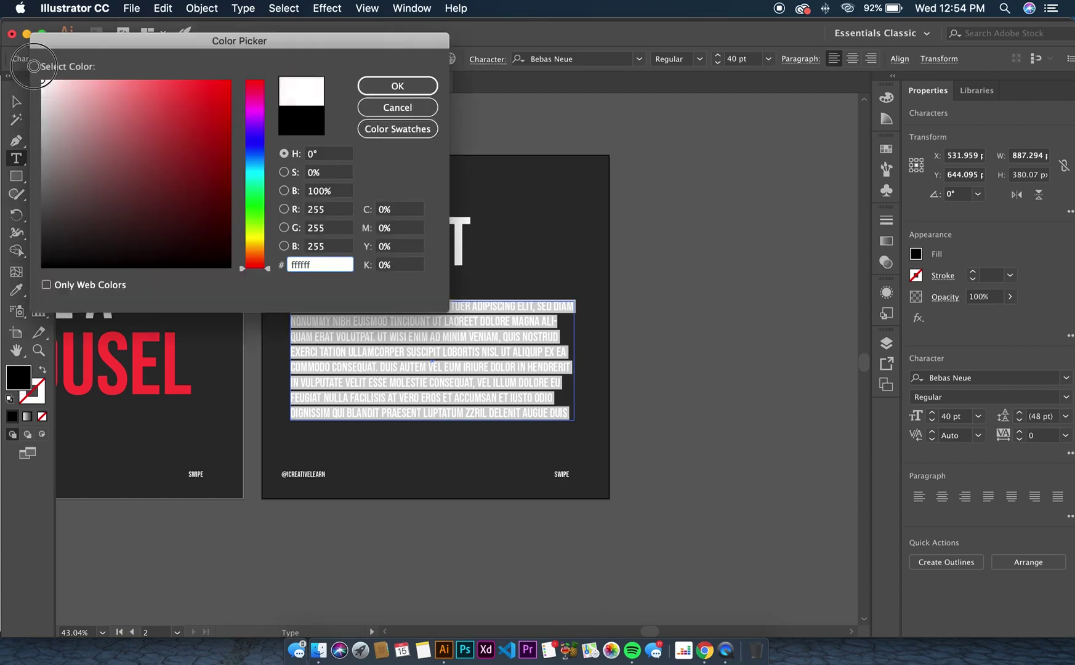
pyautogui.click(397, 85)
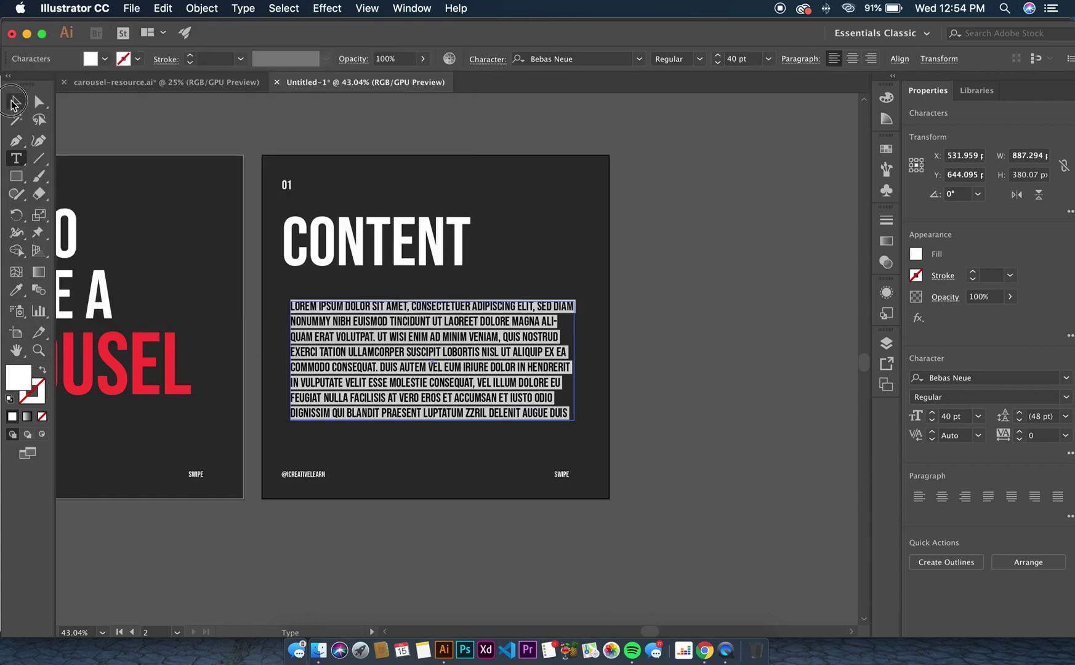
# Move the placeholder paragraph closer to the CONTENT heading and slightly towards the slide's left margin
pyautogui.click(16, 101)
pyautogui.doubleClick(342, 306)
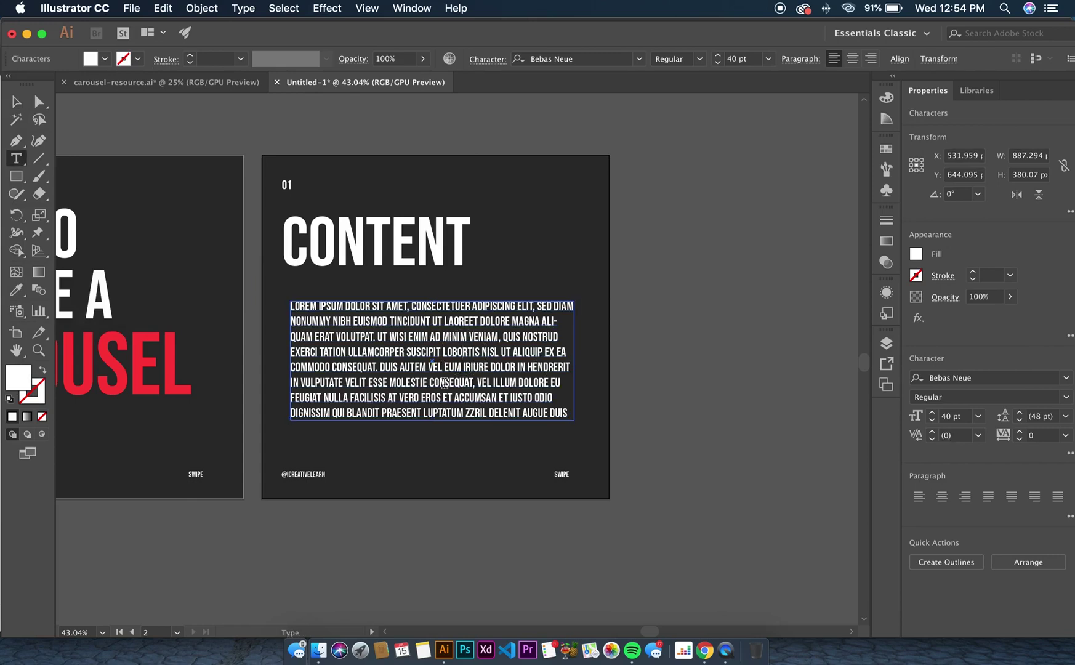
pyautogui.click(16, 101)
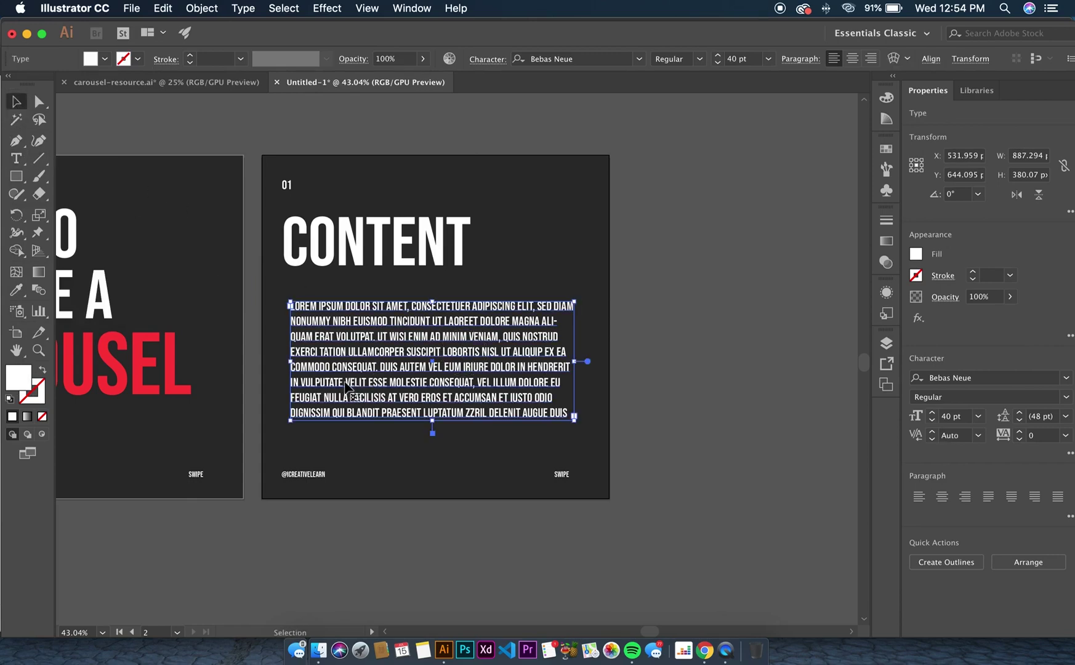
pyautogui.moveTo(358, 379); pyautogui.dragTo(354, 367)
pyautogui.click(673, 261)
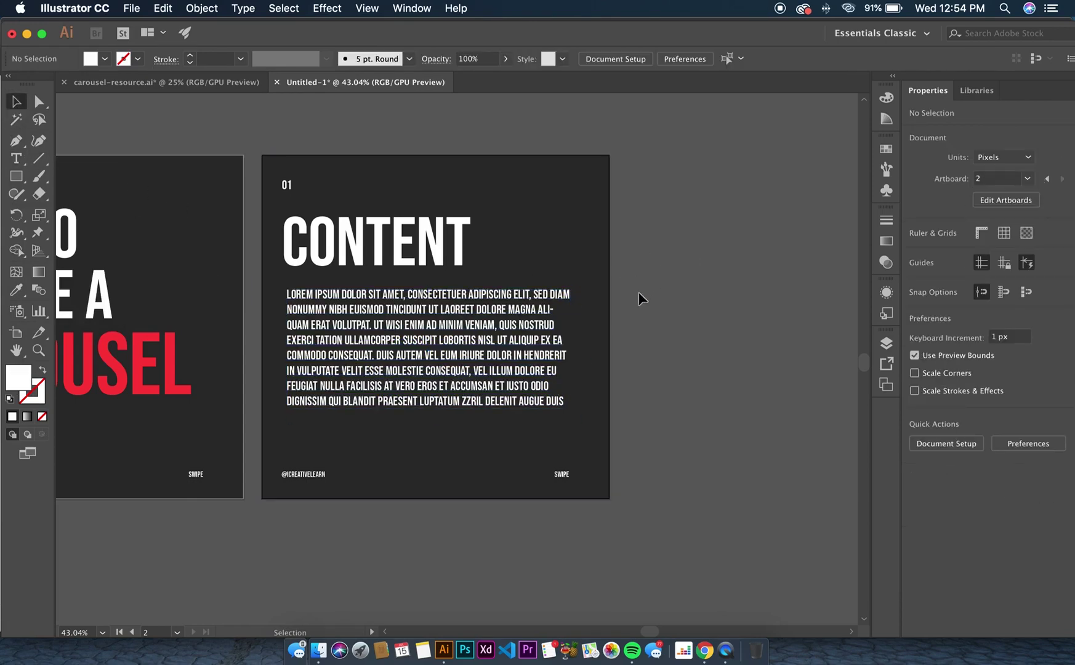
pyautogui.press('cmd+z')
pyautogui.click(638, 243)
pyautogui.hscroll(-5, 324, 225)
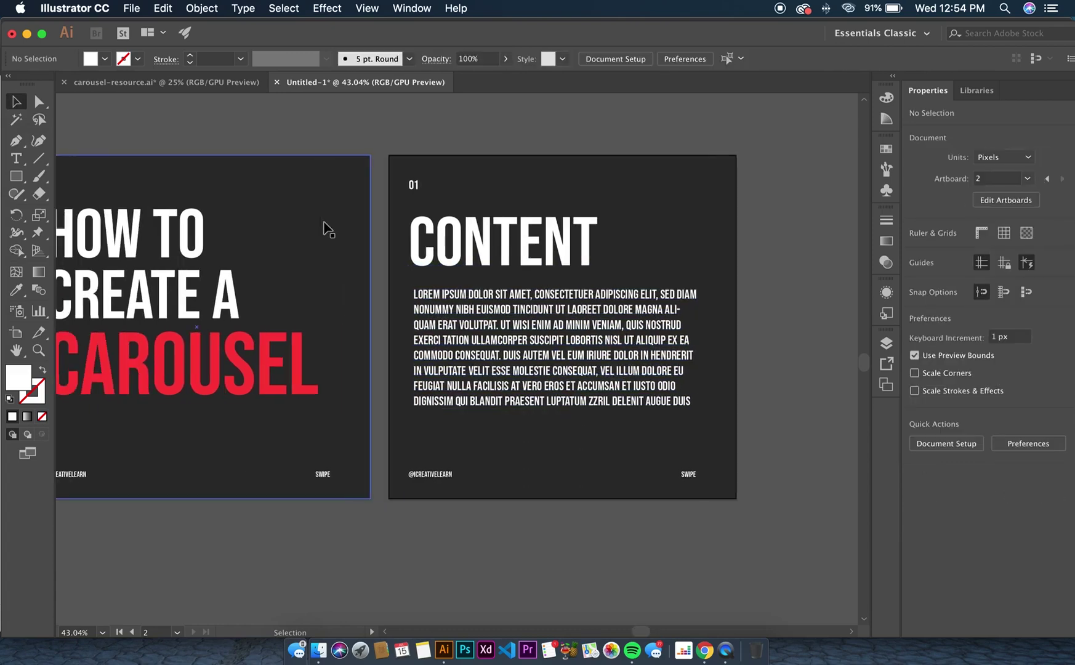
pyautogui.press('cmd+minus')
pyautogui.press('cmd+minus')
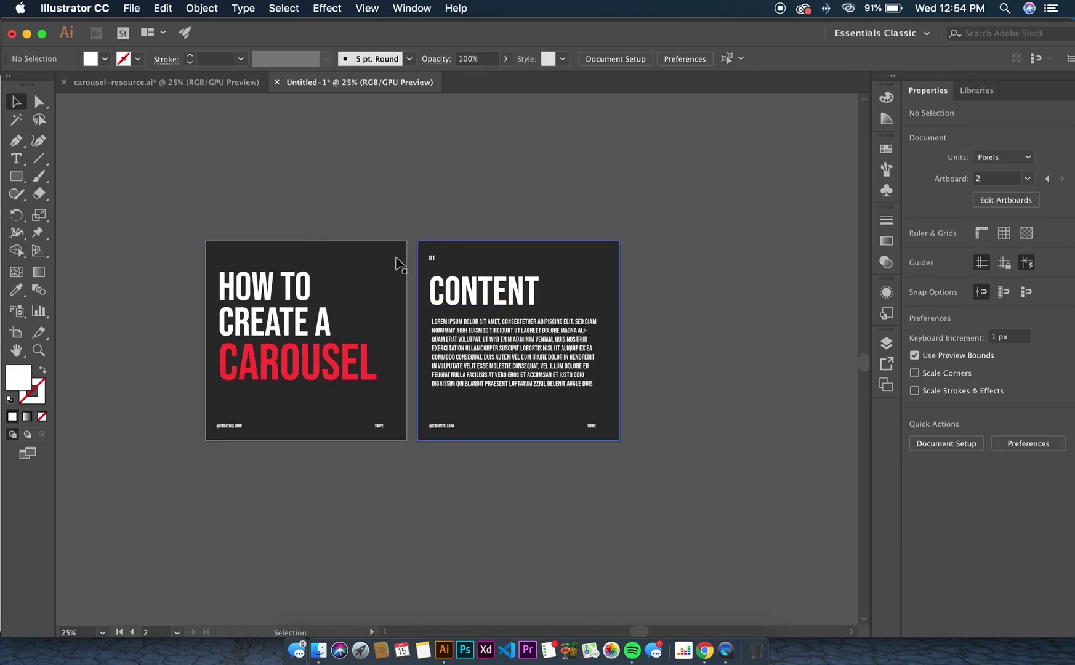
pyautogui.scroll(-2, 487, 295)
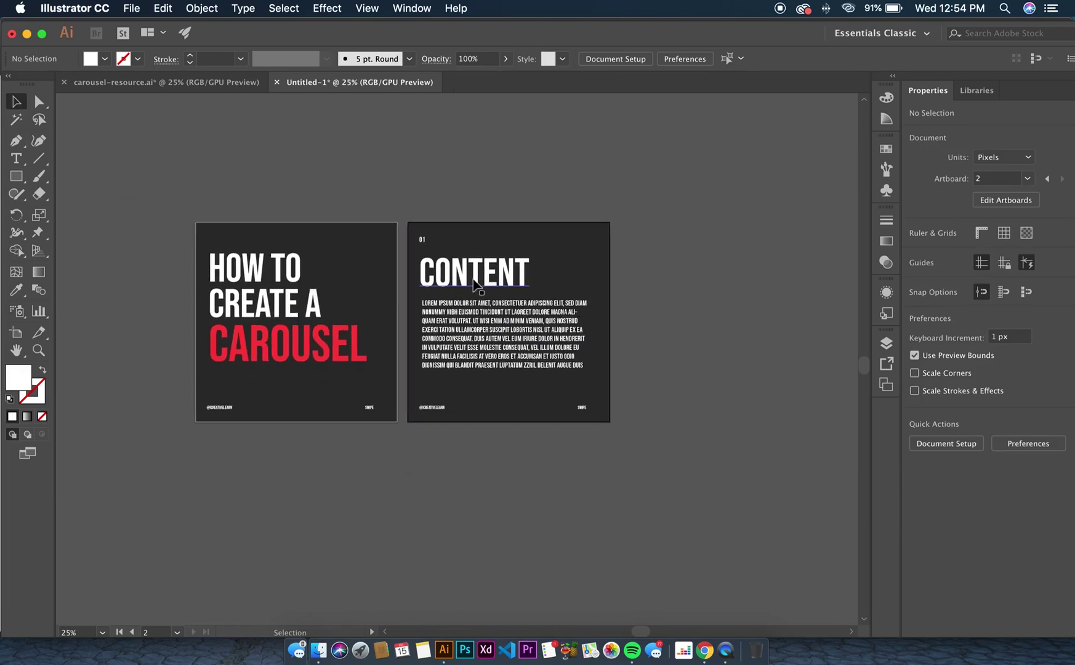
pyautogui.click(476, 284)
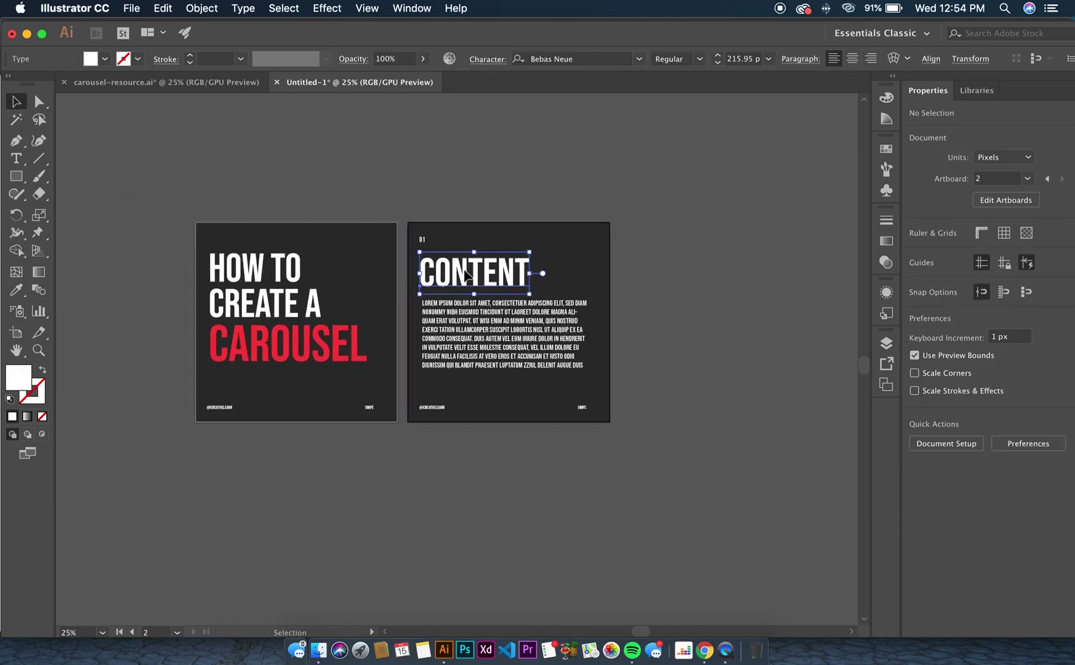
pyautogui.click(265, 344)
pyautogui.doubleClick(19, 377)
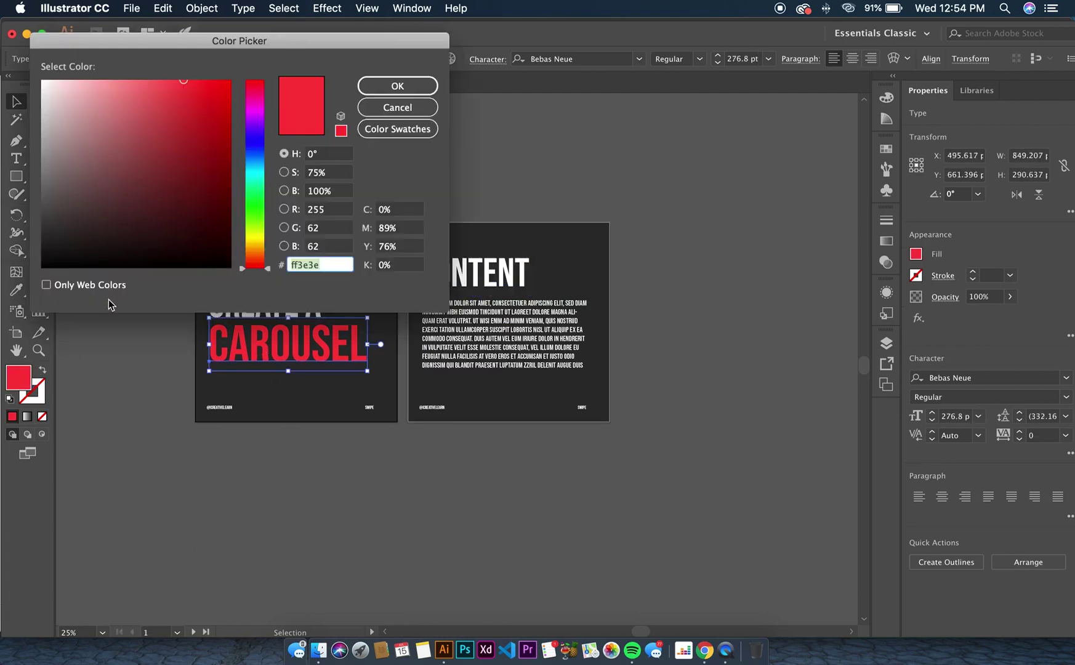
pyautogui.rightClick(309, 263)
pyautogui.click(337, 314)
pyautogui.click(397, 86)
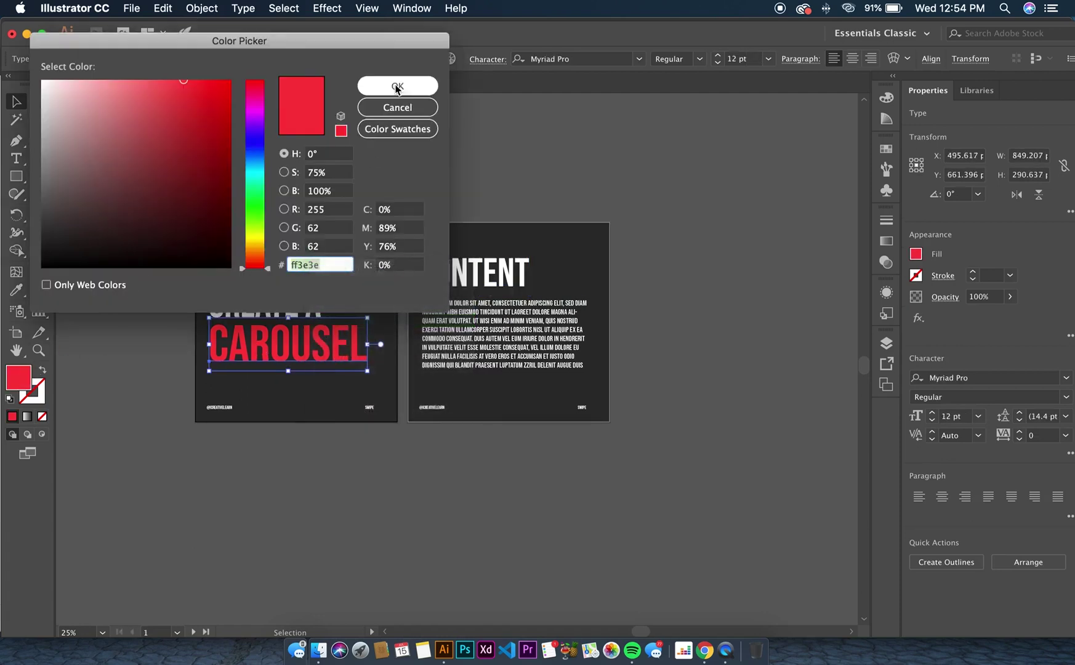
pyautogui.click(462, 258)
pyautogui.press('super+Tab')
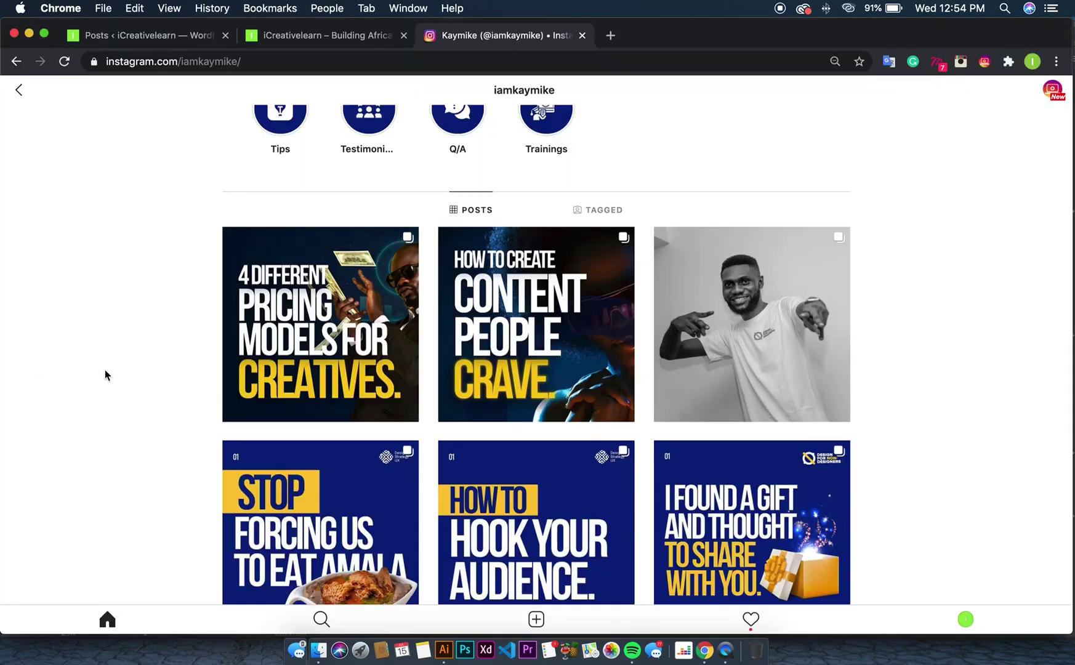
pyautogui.press('super+Tab')
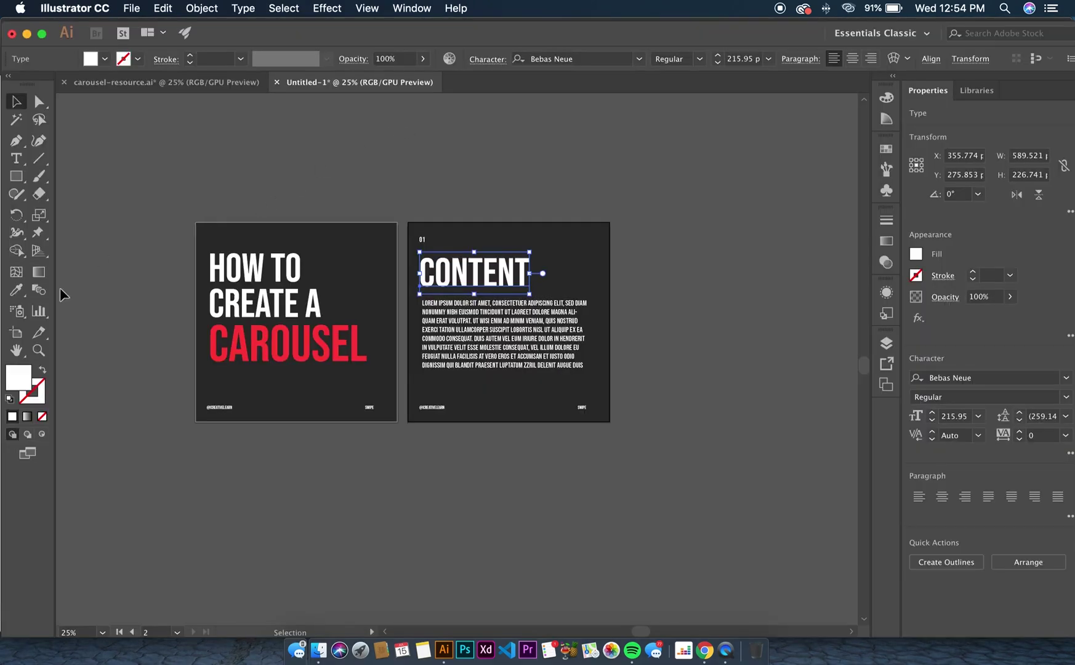
pyautogui.doubleClick(18, 378)
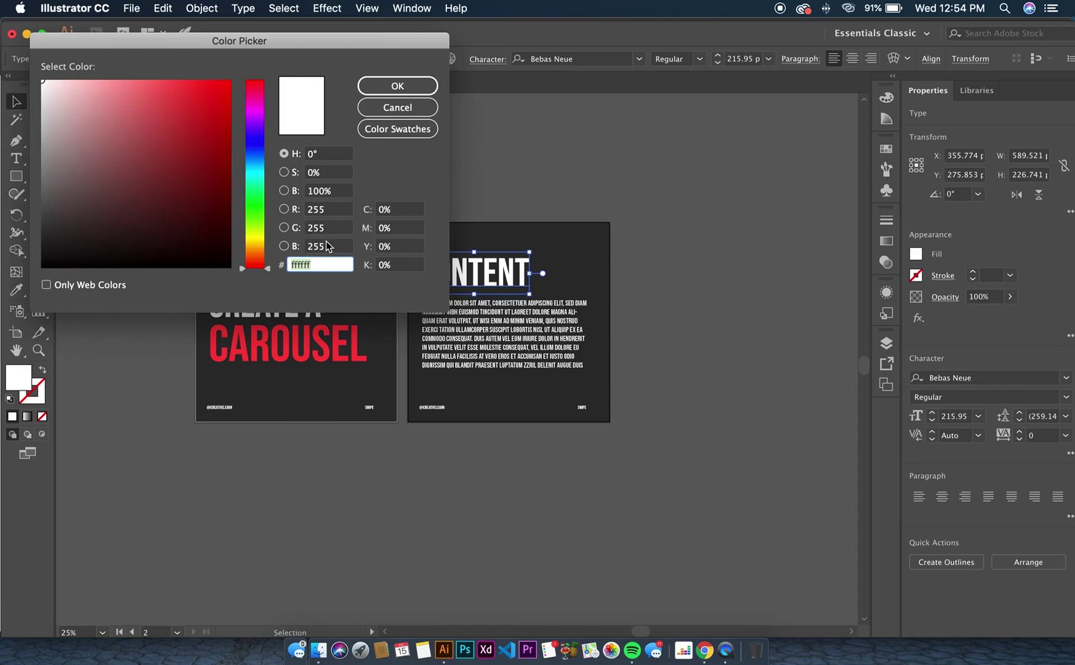
pyautogui.click(397, 107)
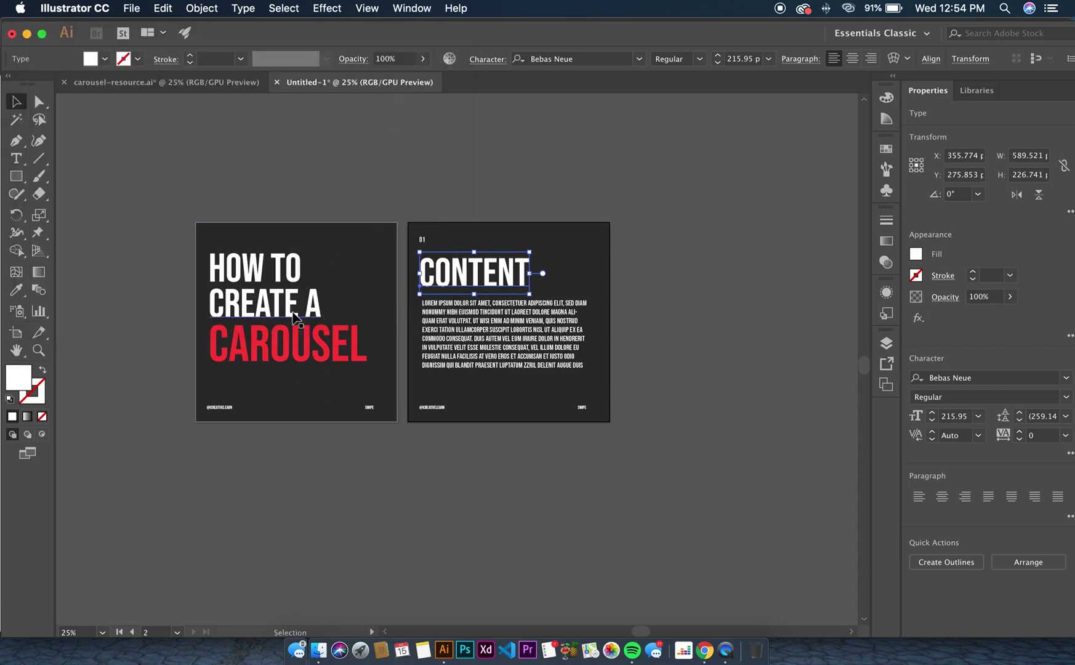
# Copy the red fill colour ff3e3e from the CAROUSEL line and apply it to the CONTENT heading
pyautogui.click(284, 323)
pyautogui.doubleClick(14, 378)
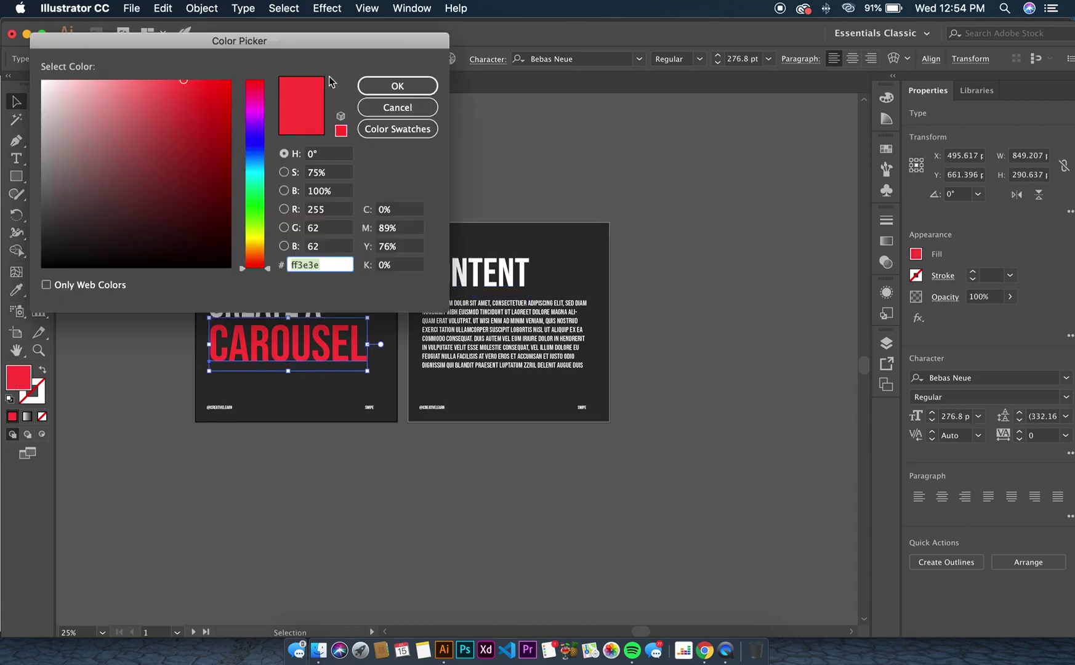
pyautogui.click(394, 85)
pyautogui.click(474, 282)
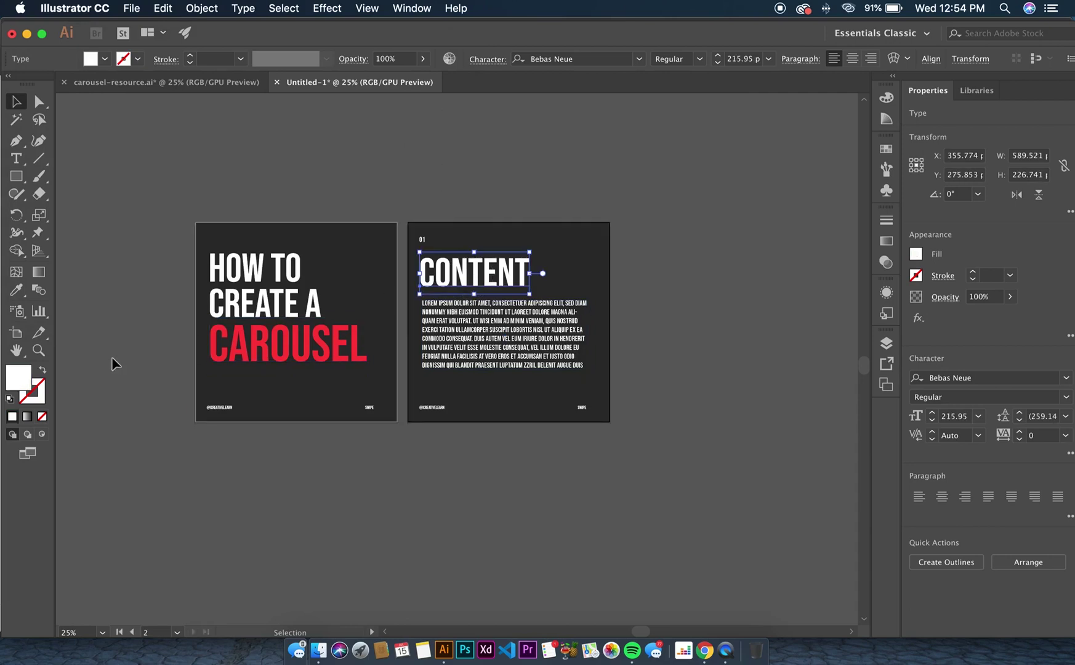
pyautogui.doubleClick(20, 388)
pyautogui.press('super+v')
pyautogui.click(396, 84)
pyautogui.click(552, 197)
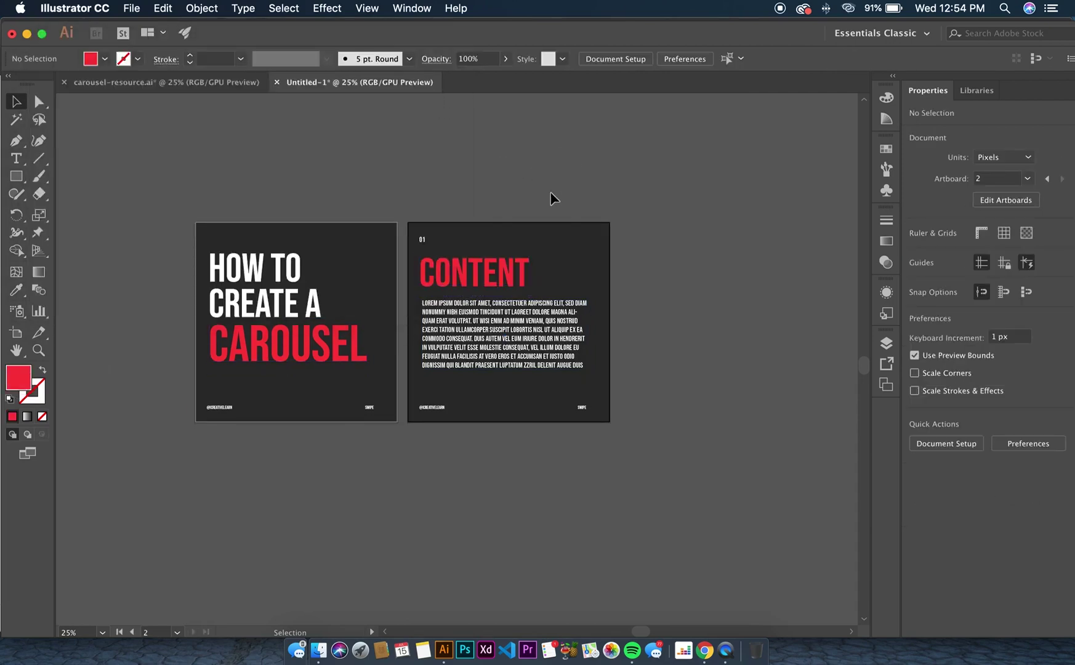
pyautogui.click(478, 285)
pyautogui.keyDown('shift'); pyautogui.click(480, 325); pyautogui.keyUp('shift')
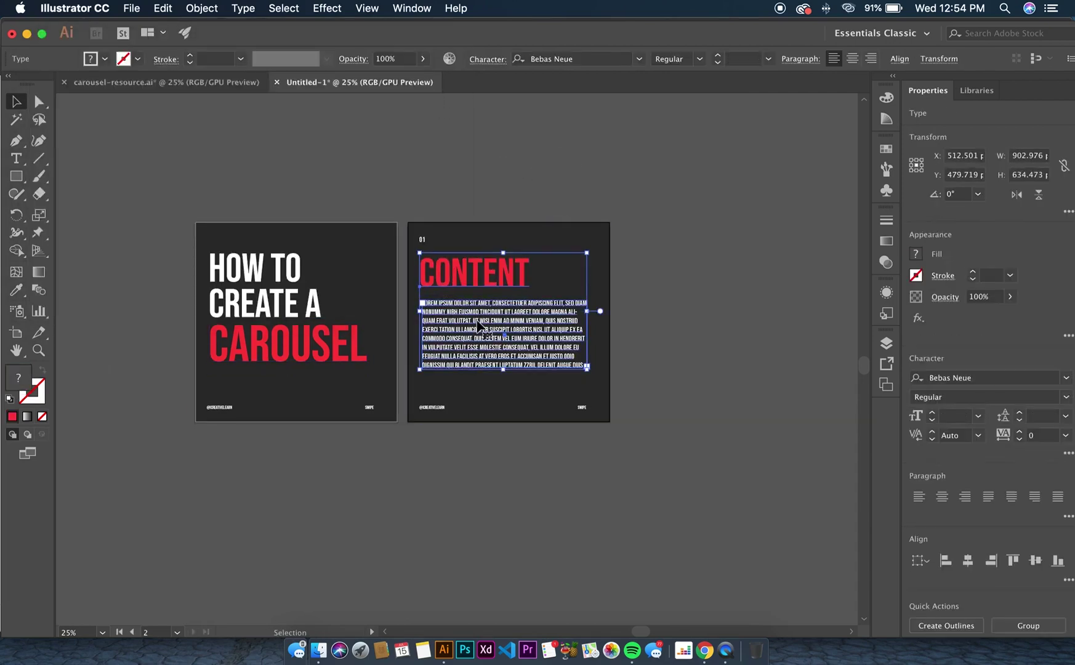
pyautogui.click(494, 170)
pyautogui.scroll(-3, 494, 170)
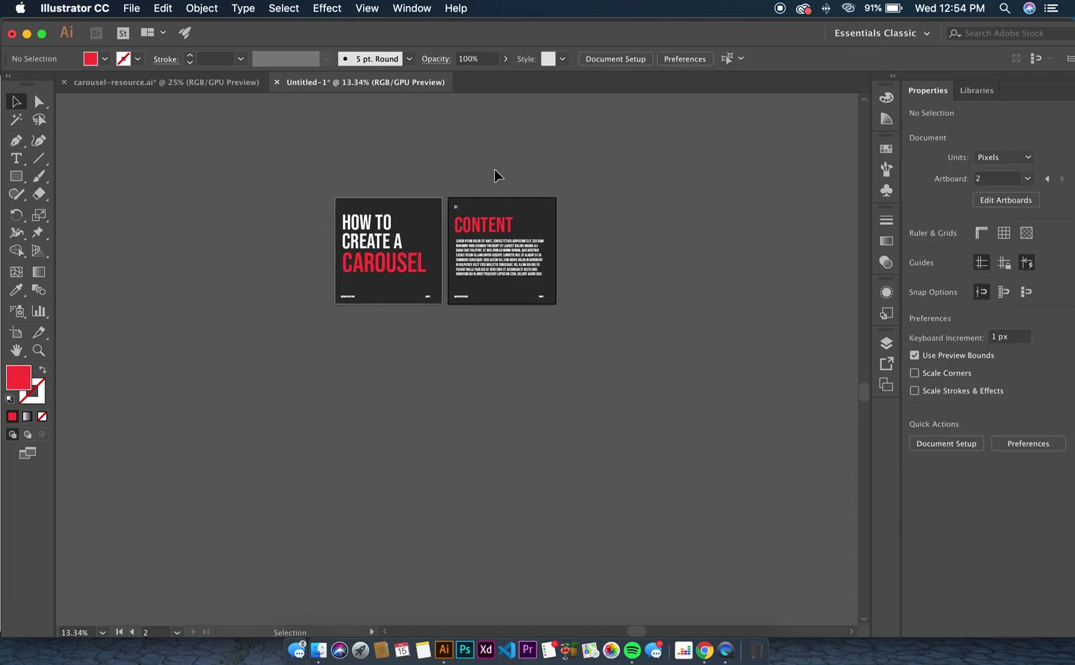
# Duplicate the CONTENT artboard with its artwork into a new row directly below the cover slide
pyautogui.scroll(3, 434, 225)
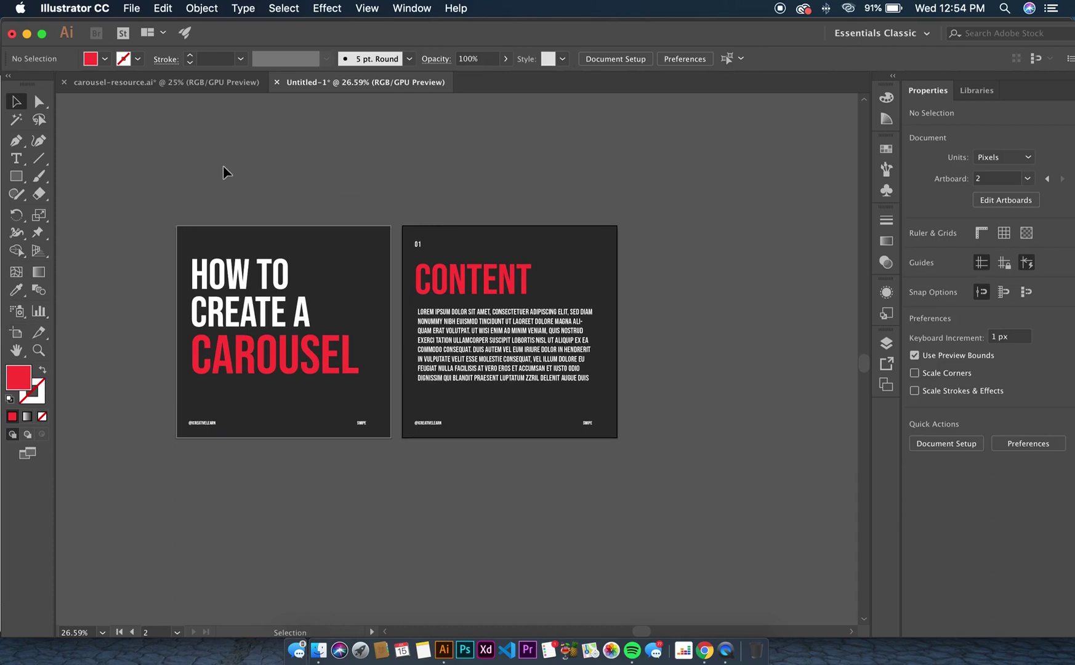
pyautogui.hotkey('shift', 'o')
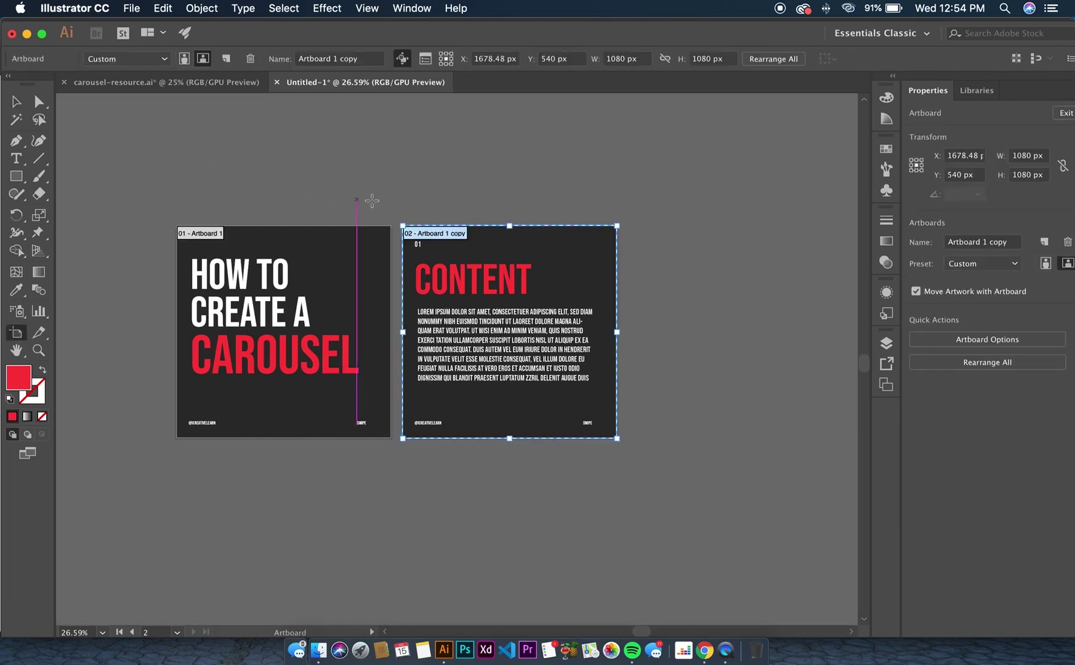
pyautogui.doubleClick(14, 333)
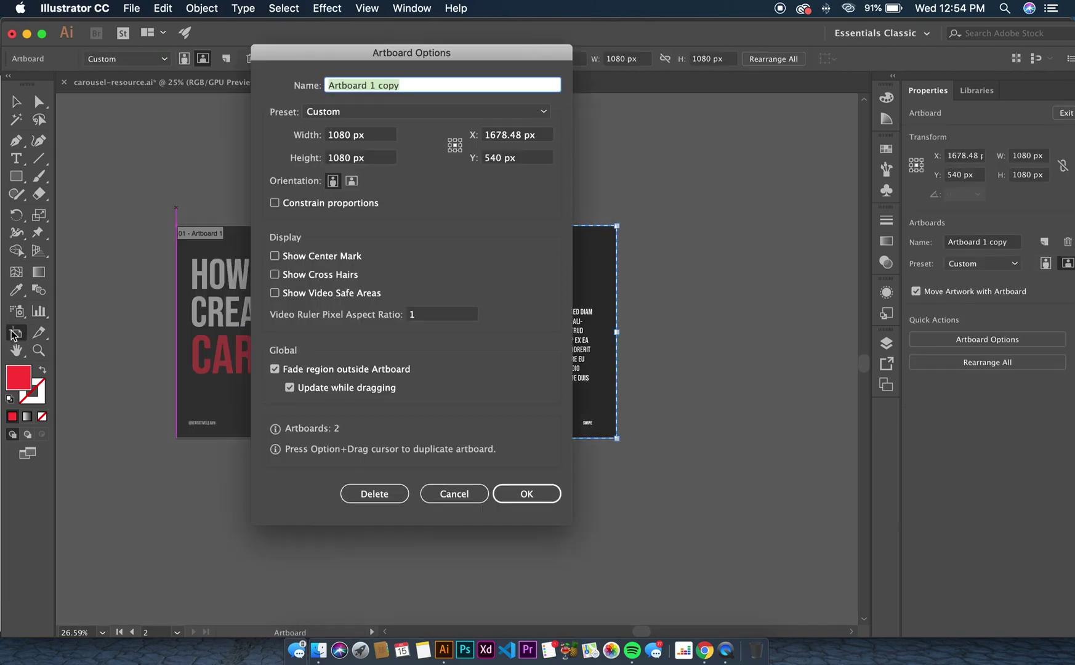
pyautogui.click(448, 500)
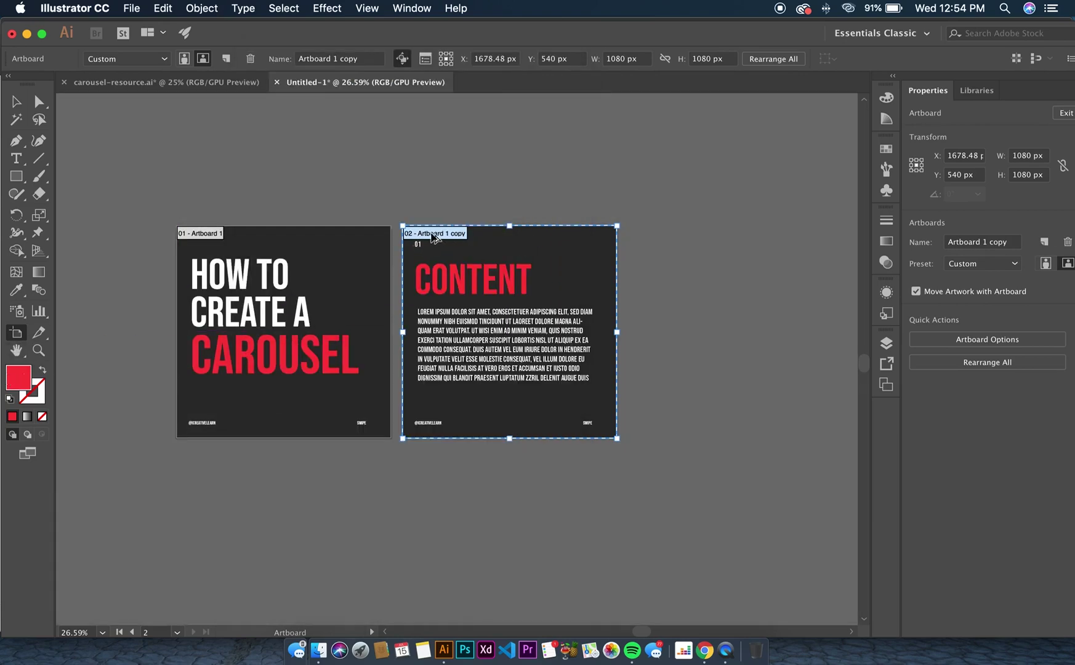
pyautogui.moveTo(434, 237); pyautogui.dragTo(208, 459)
pyautogui.scroll(-5, 197, 400)
pyautogui.press('Escape')
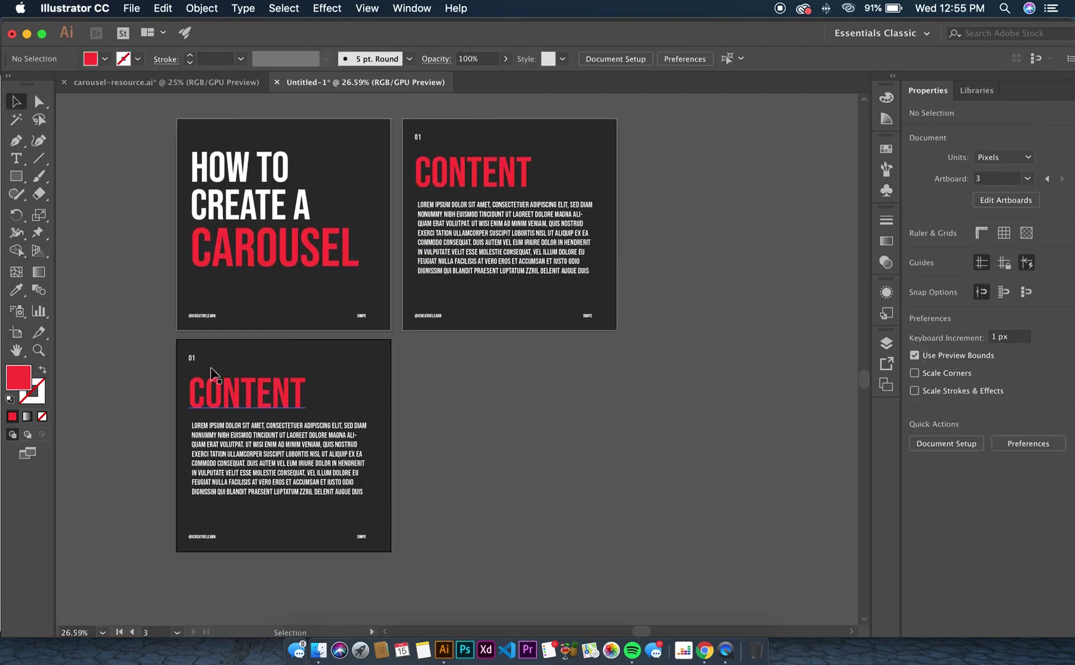
# Change the slide number on the duplicated CONTENT slide to 02
pyautogui.click(190, 362)
pyautogui.doubleClick(192, 358)
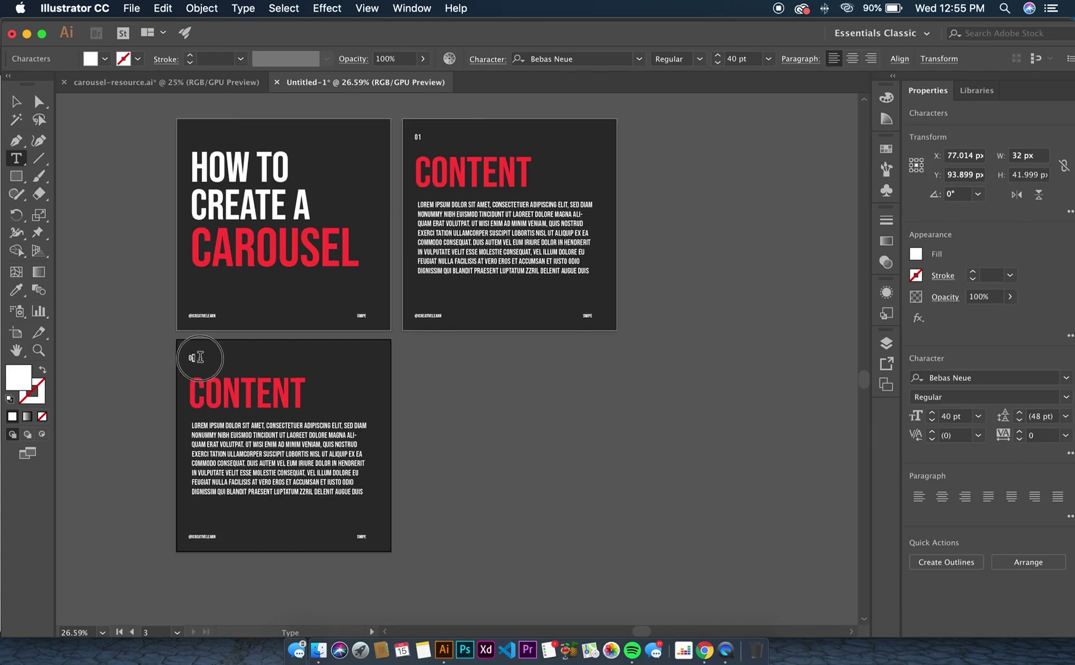
pyautogui.write('2')
pyautogui.click(16, 101)
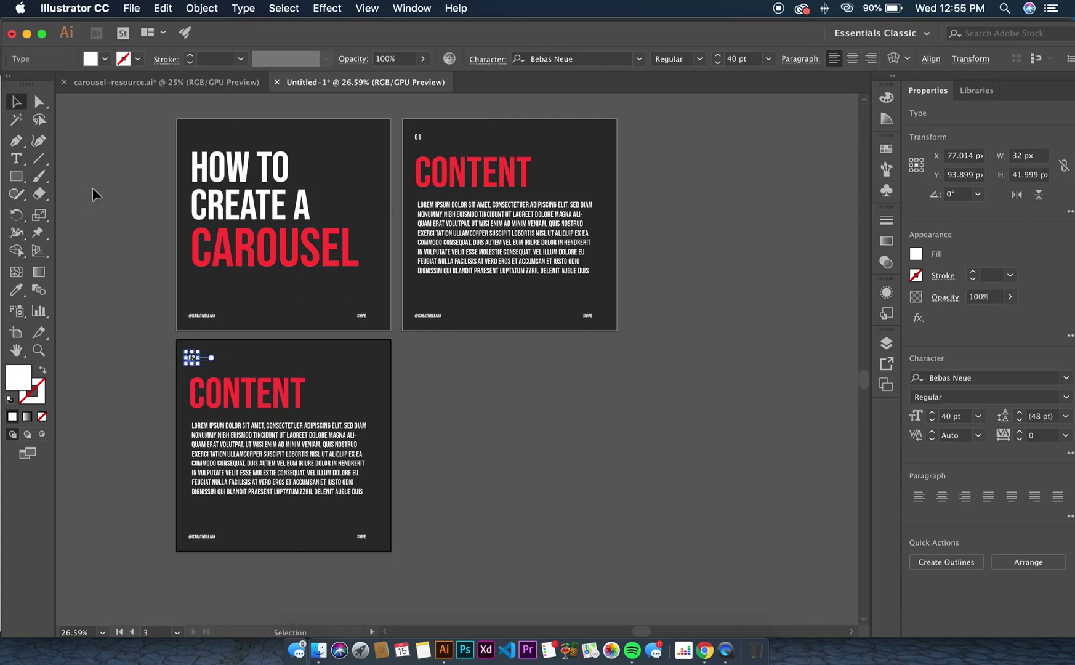
pyautogui.click(72, 226)
# Duplicate the 02 slide's artboard beside it, below slide 01, and renumber the copy 03
pyautogui.click(16, 333)
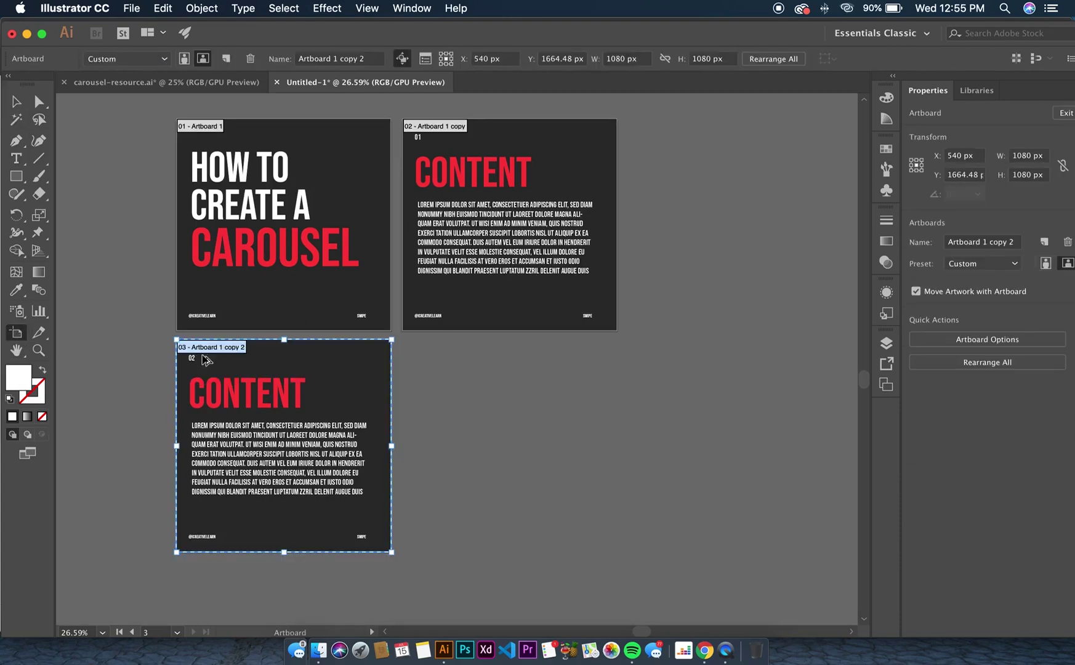
pyautogui.moveTo(207, 356); pyautogui.dragTo(428, 352)
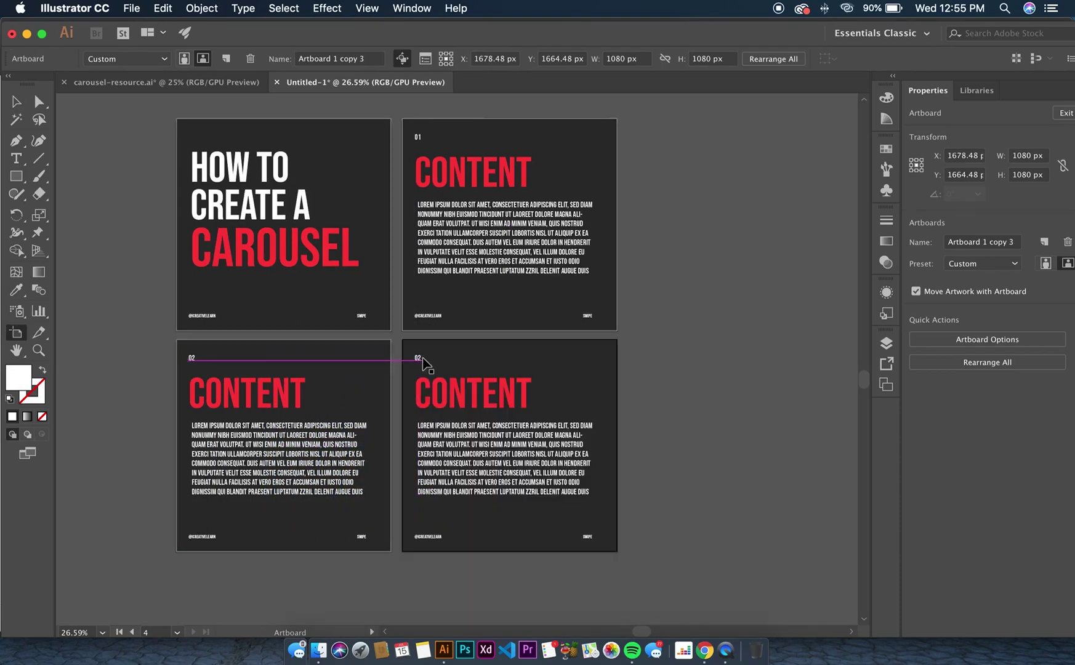
pyautogui.press('v')
pyautogui.click(419, 360)
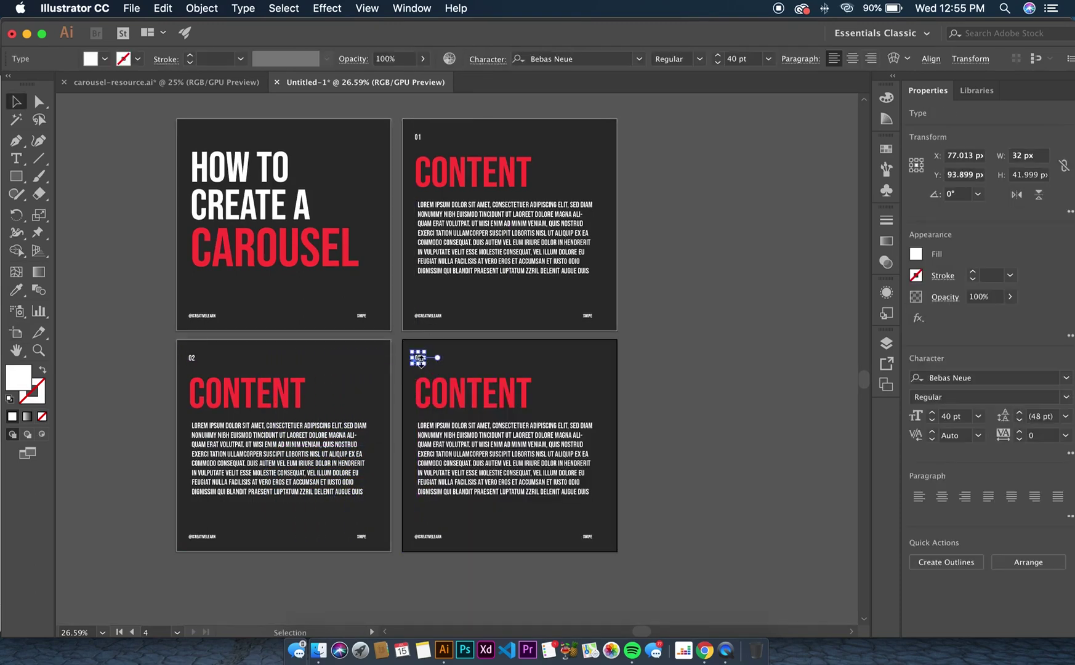
pyautogui.doubleClick(419, 359)
pyautogui.write('03')
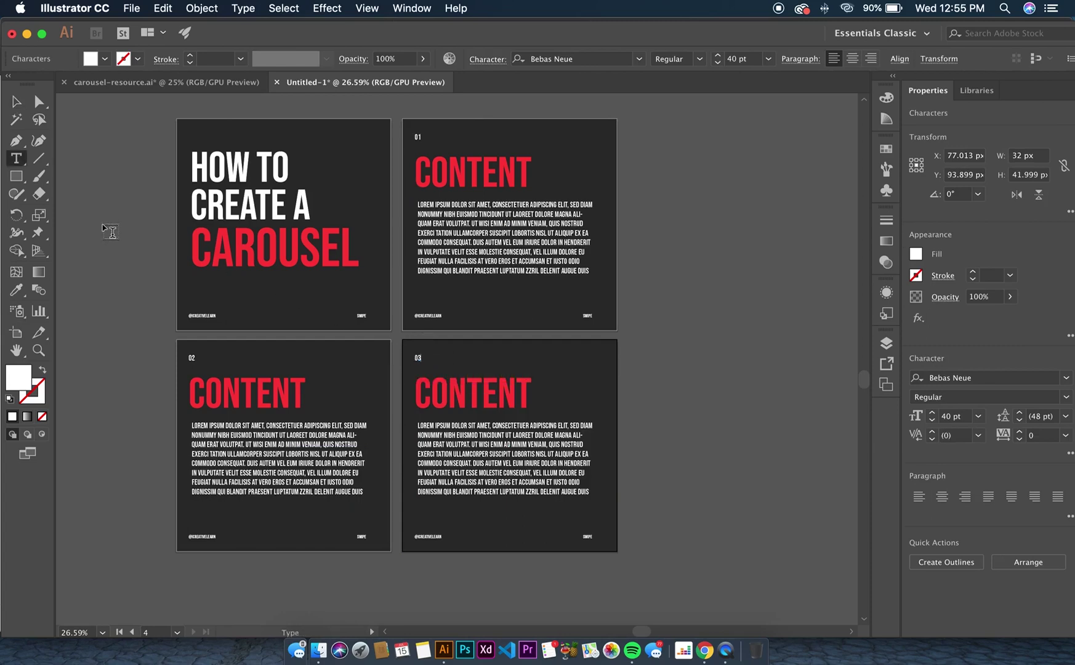
pyautogui.click(16, 100)
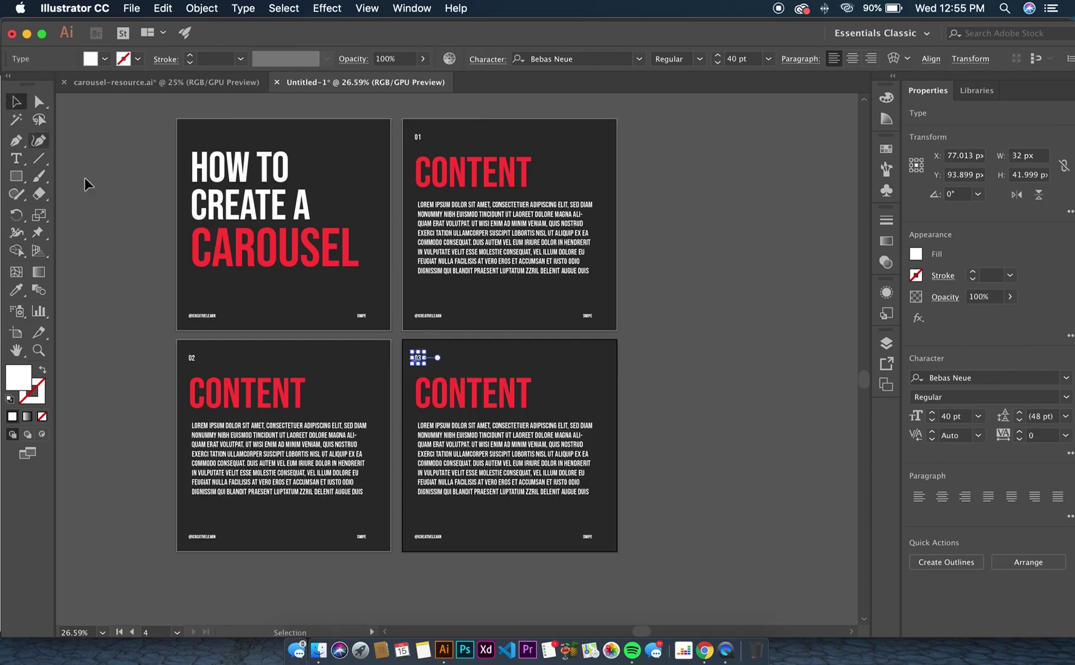
pyautogui.click(104, 203)
# Duplicate the 03 slide's artboard into a third row, directly below slide 02
pyautogui.scroll(-5, 298, 276)
pyautogui.click(16, 332)
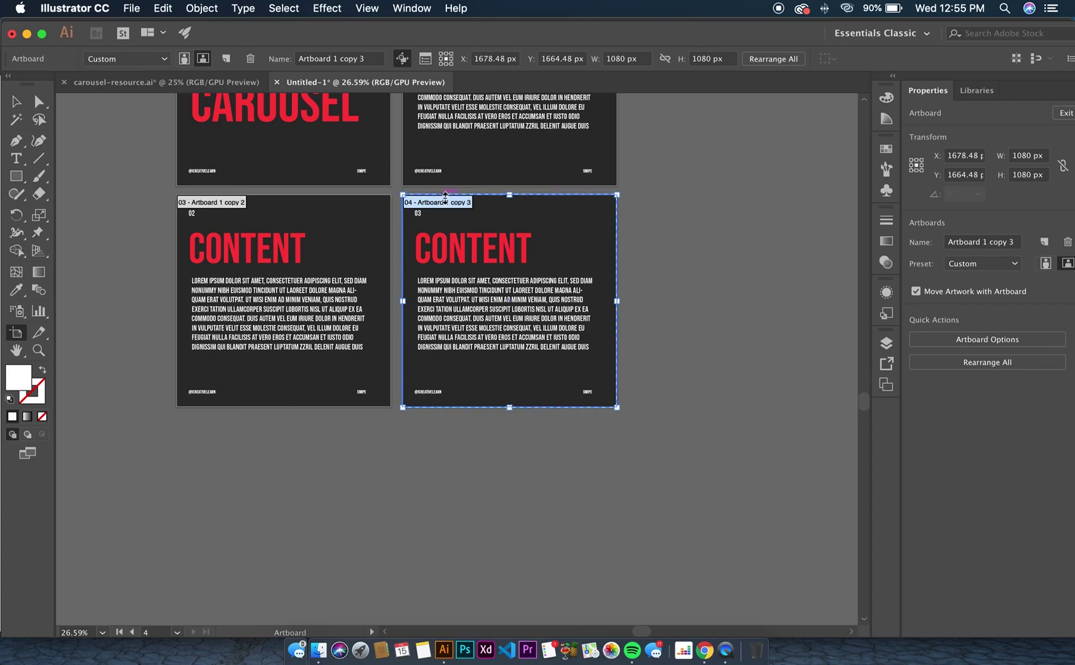
pyautogui.moveTo(445, 197); pyautogui.dragTo(206, 436)
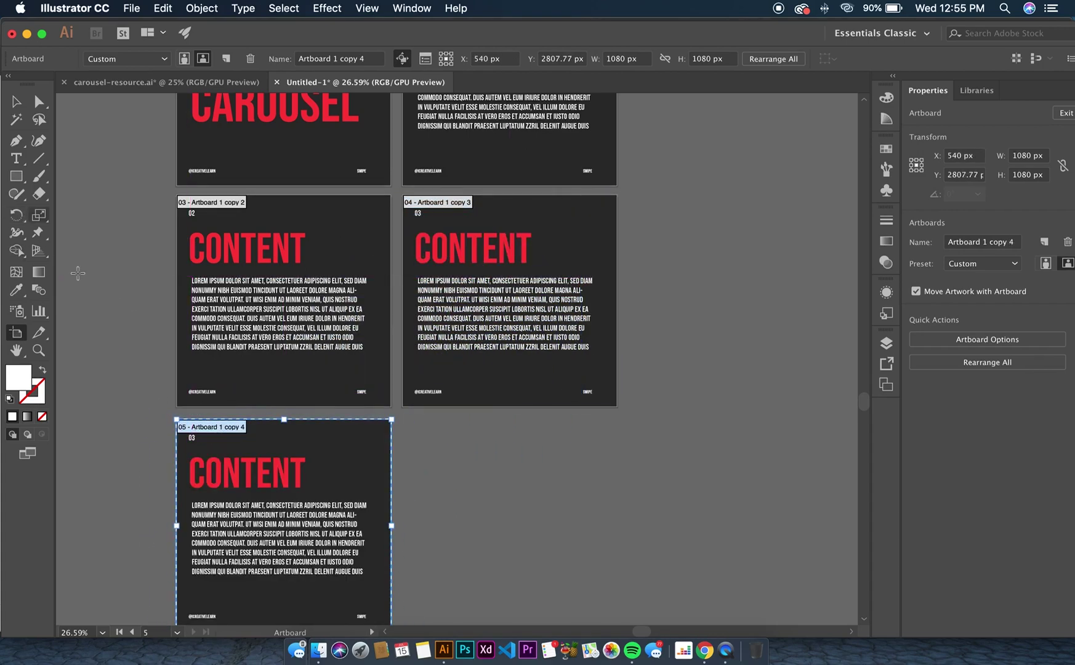
pyautogui.press('Escape')
# Change the slide number on the new third-row slide to 04
pyautogui.scroll(-2, 243, 433)
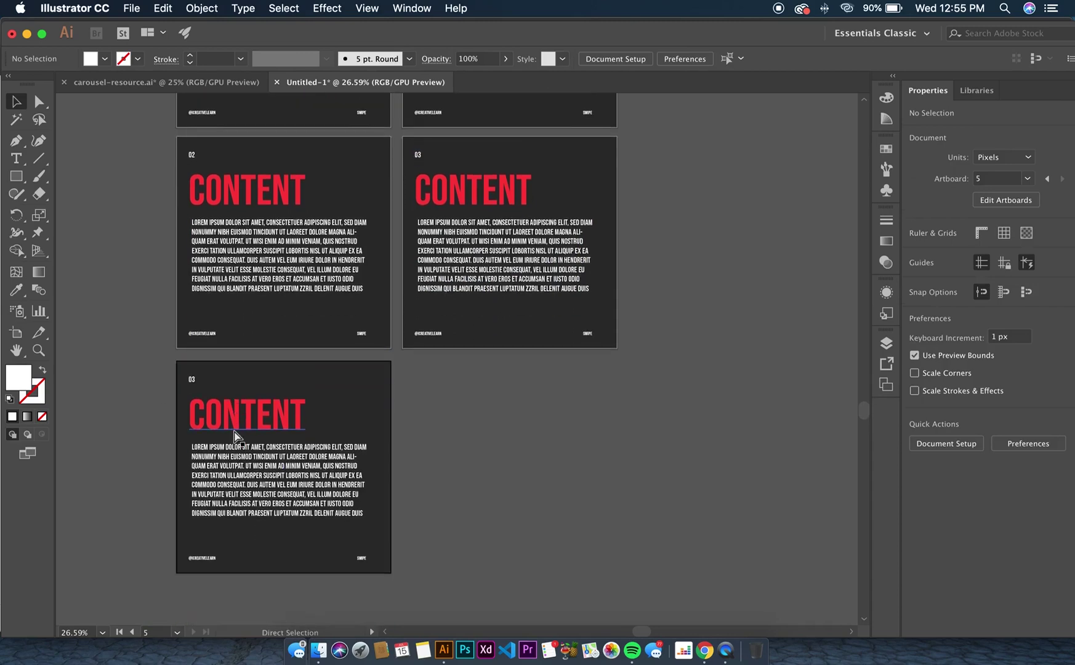
pyautogui.press('super+equal')
pyautogui.hotkey('shift', 'o')
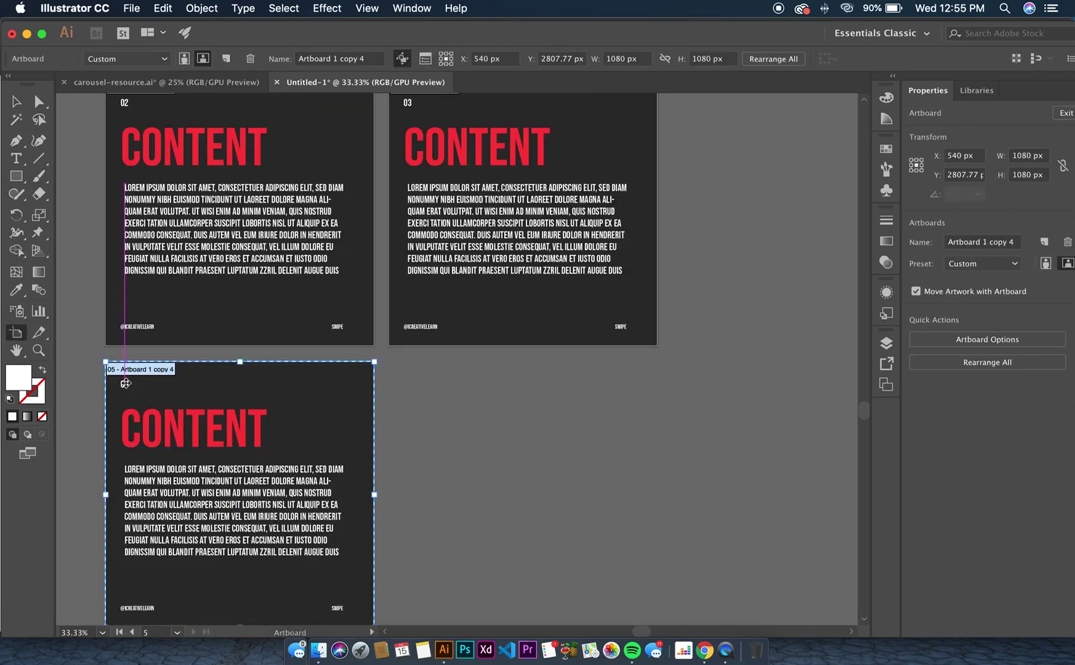
pyautogui.press('super')
pyautogui.scroll(5, 125, 381)
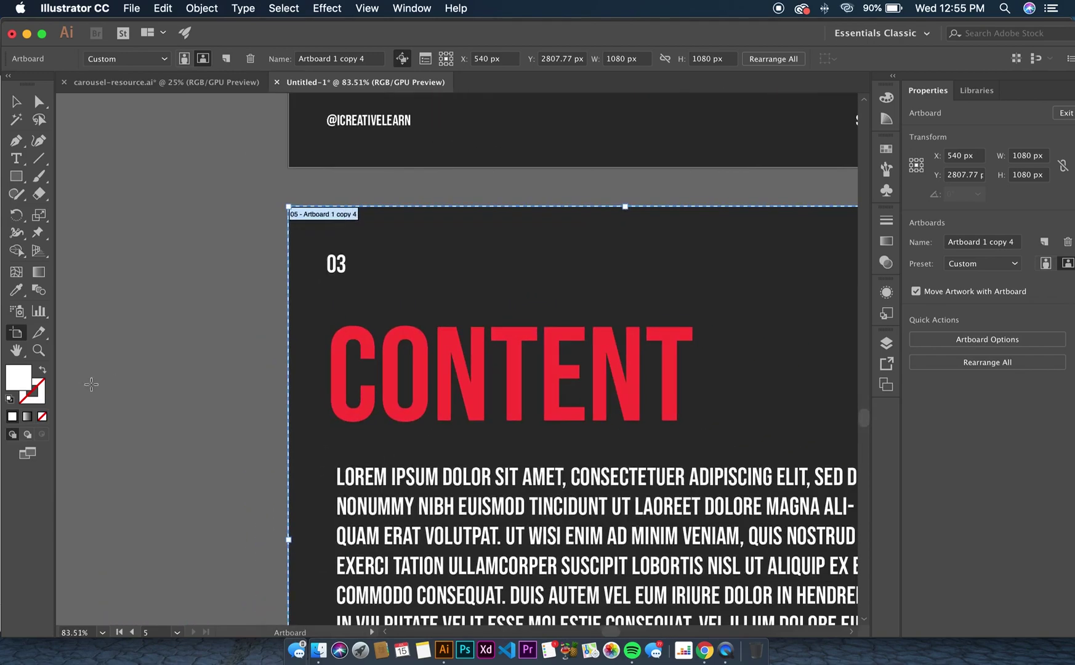
pyautogui.press('Escape')
pyautogui.click(342, 264)
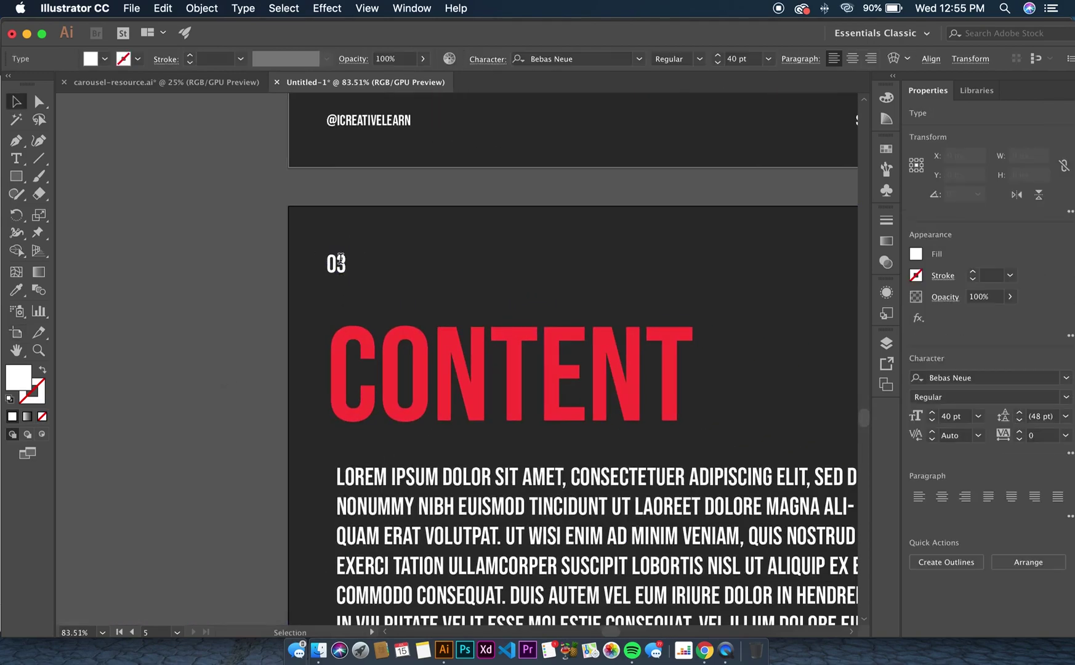
pyautogui.doubleClick(343, 263)
pyautogui.write('04')
# Duplicate the 04 slide's artboard beside it, directly below slide 03
pyautogui.scroll(-6, 388, 273)
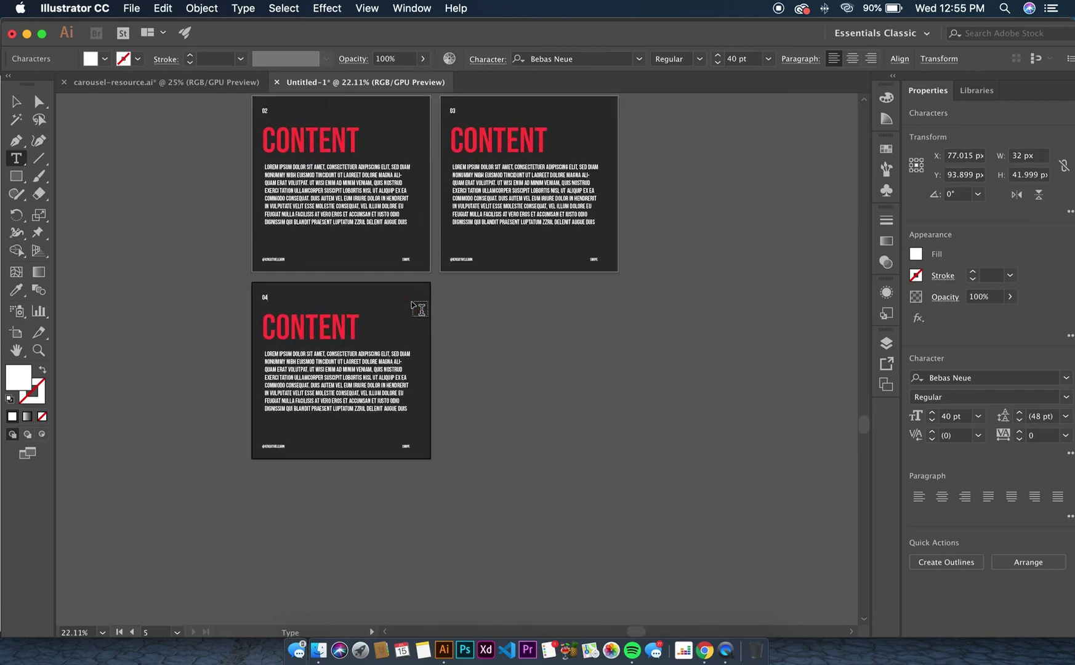
pyautogui.hotkey('shift', 'o')
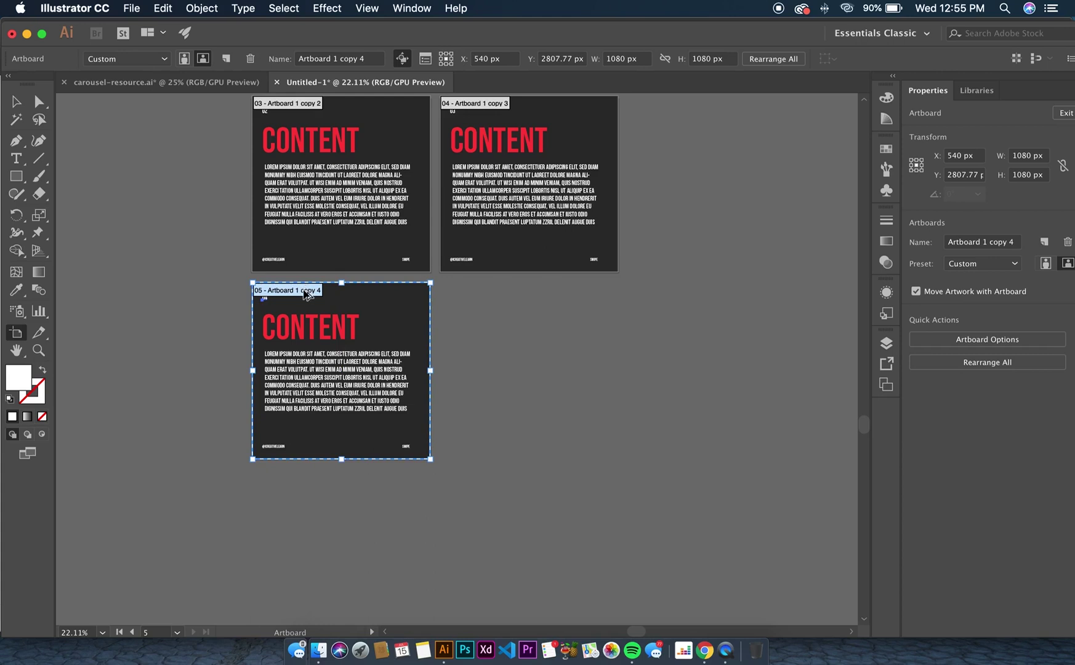
pyautogui.moveTo(306, 294); pyautogui.dragTo(496, 293)
# Delete the slide number from the sixth artboard, the copy beside slide 04
pyautogui.press('super+equal')
pyautogui.press('super+equal')
pyautogui.press('super+equal')
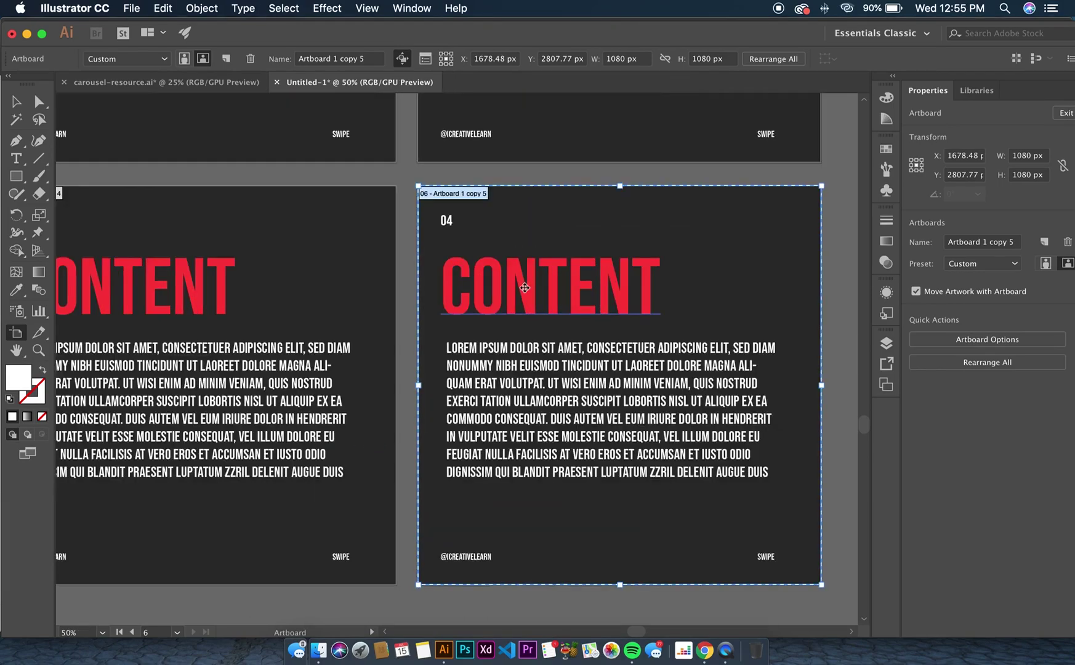
pyautogui.hscroll(1, 524, 287)
pyautogui.scroll(3, 524, 288)
pyautogui.scroll(-5, 433, 230)
pyautogui.press('Escape')
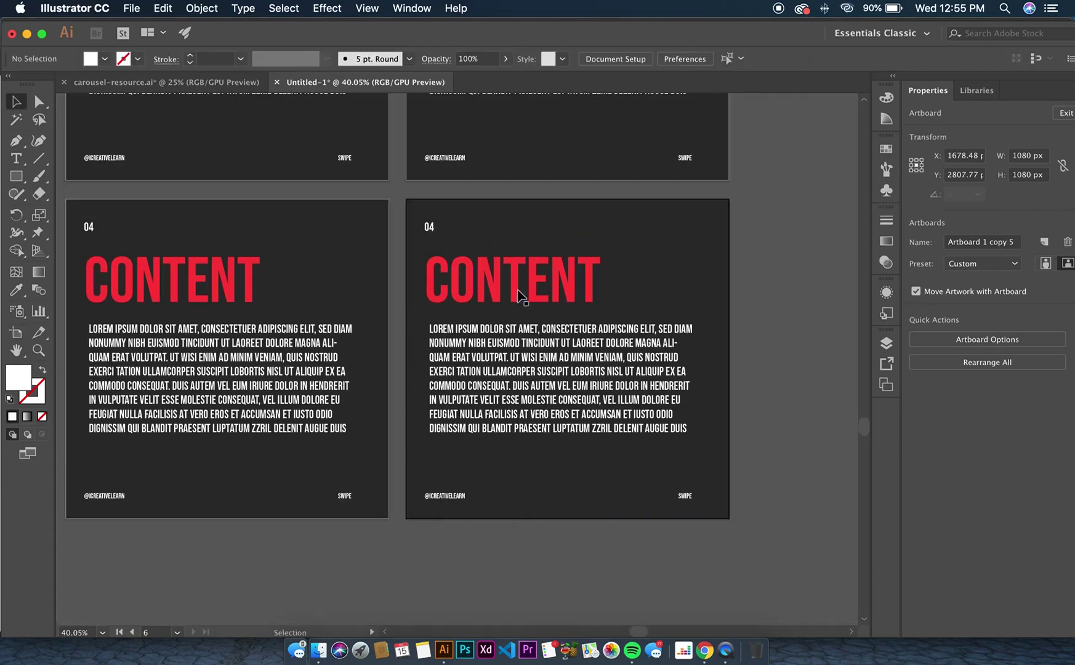
pyautogui.click(433, 229)
pyautogui.click(435, 232)
# Replace the CONTENT heading on the last slide with FOUND THIS HELPFUL, breaking the line before HELPFUL
pyautogui.click(479, 286)
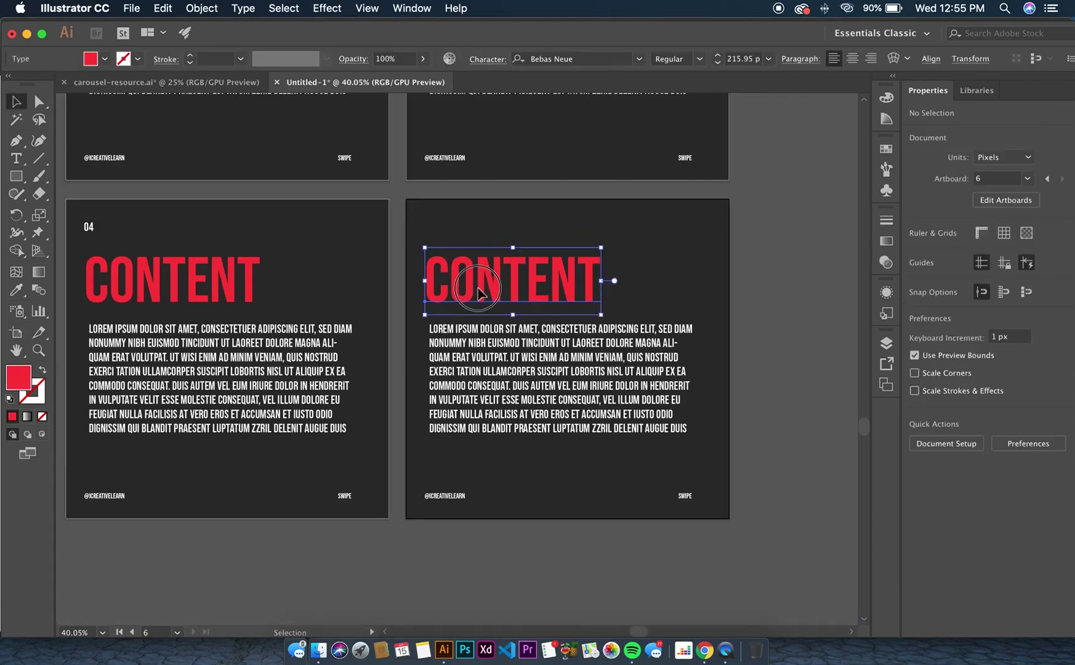
pyautogui.doubleClick(477, 287)
pyautogui.write('FOUND T')
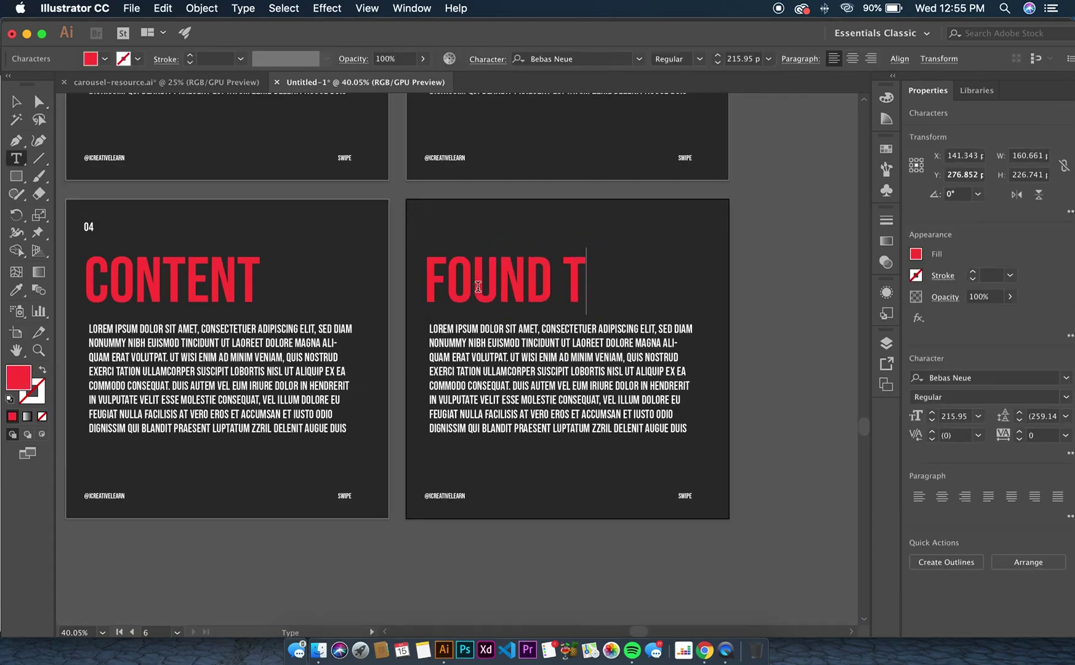
pyautogui.write('HIS')
pyautogui.press('Return')
pyautogui.write('HELPFU')
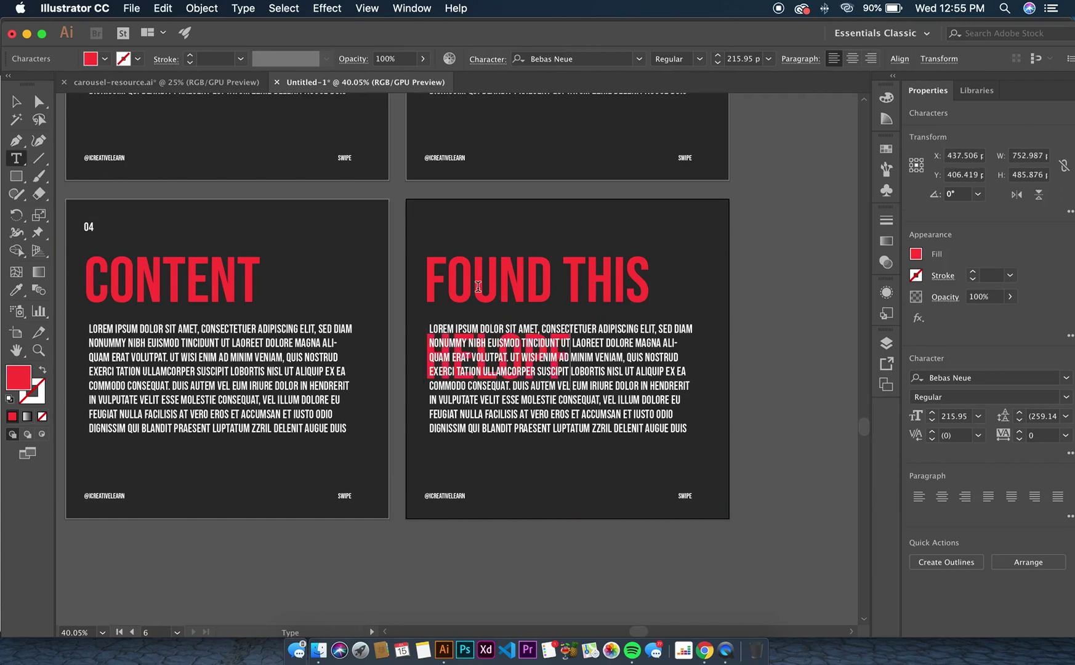
pyautogui.press('BackSpace')
pyautogui.press('BackSpace')
pyautogui.press('BackSpace')
pyautogui.write('PFUL')
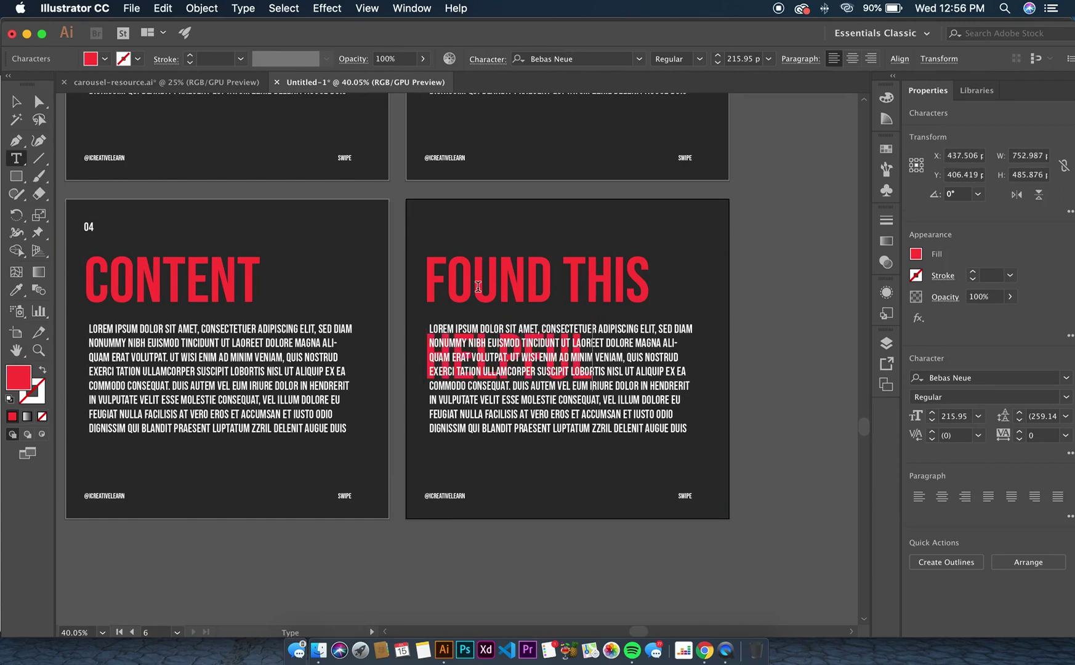
pyautogui.click(16, 102)
pyautogui.click(752, 296)
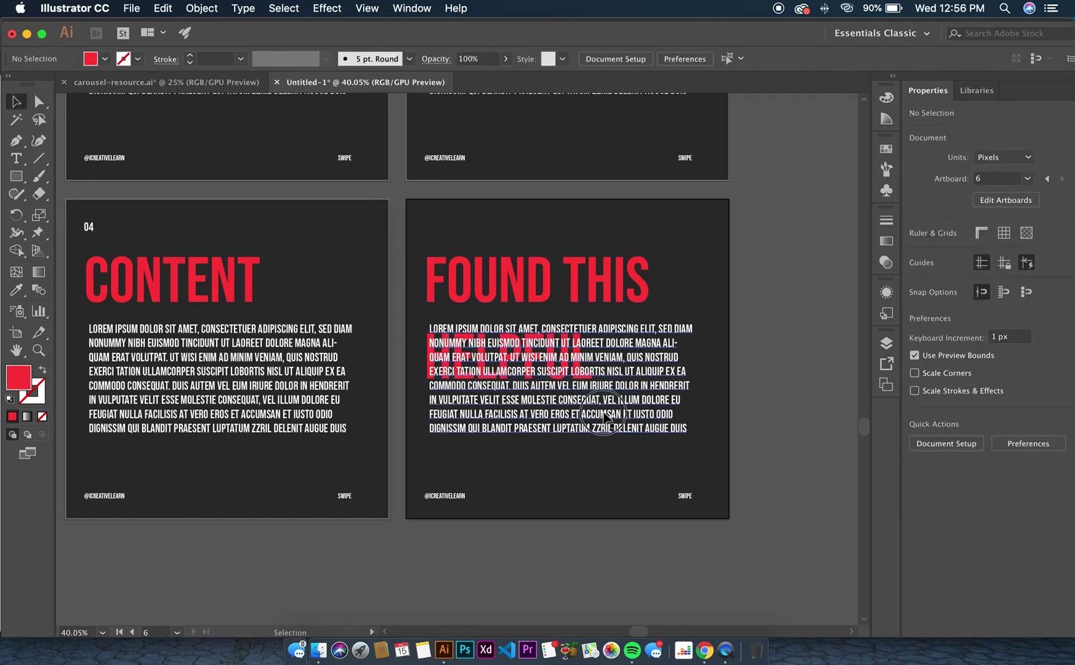
# Move the last slide's paragraph below the two-line heading and delete all its text after "volutpat."
pyautogui.click(630, 416)
pyautogui.moveTo(631, 416); pyautogui.dragTo(631, 485)
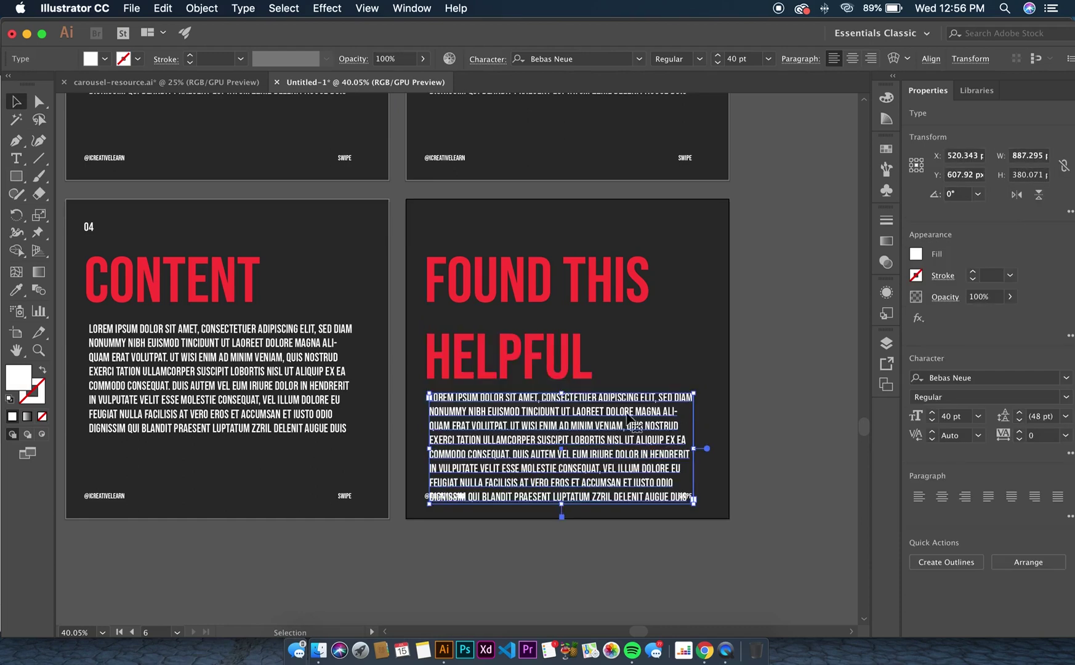
pyautogui.doubleClick(511, 439)
pyautogui.moveTo(511, 426); pyautogui.dragTo(725, 569)
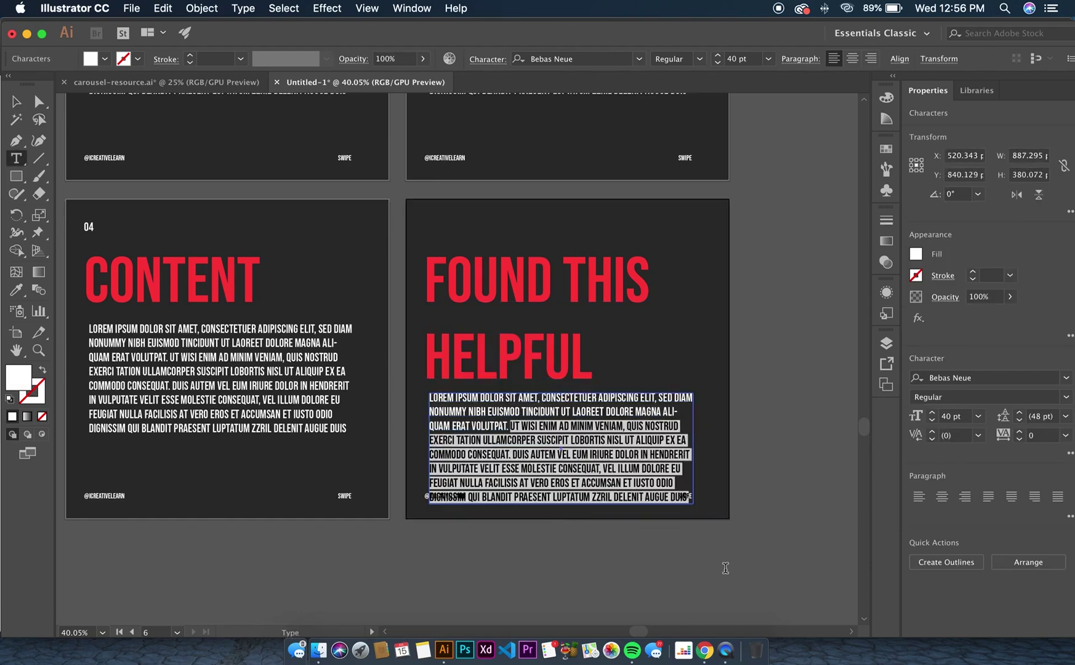
pyautogui.press('BackSpace')
pyautogui.press('Escape')
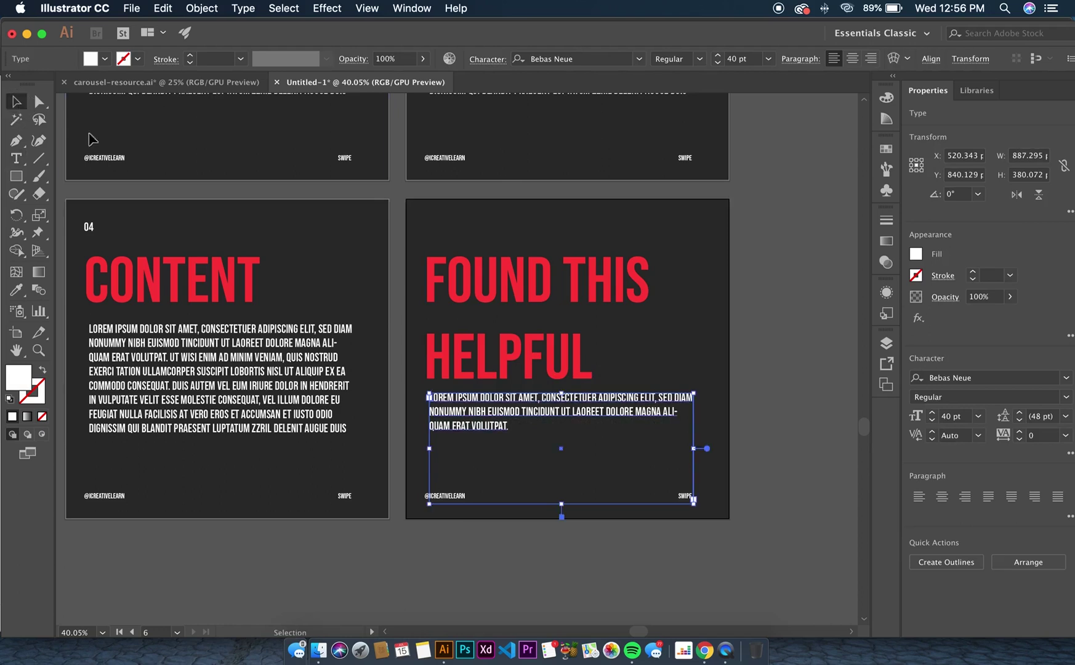
# Tighten the leading of the FOUND THIS HELPFUL heading to 187 pt
pyautogui.click(446, 341)
pyautogui.tripleClick(523, 290)
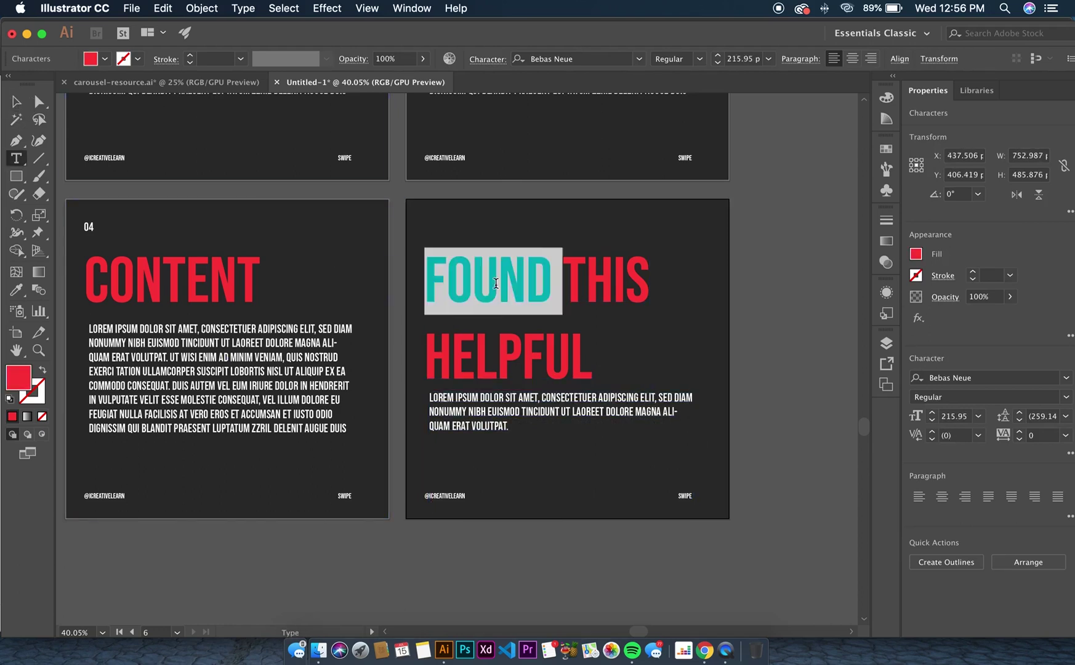
pyautogui.click(507, 350)
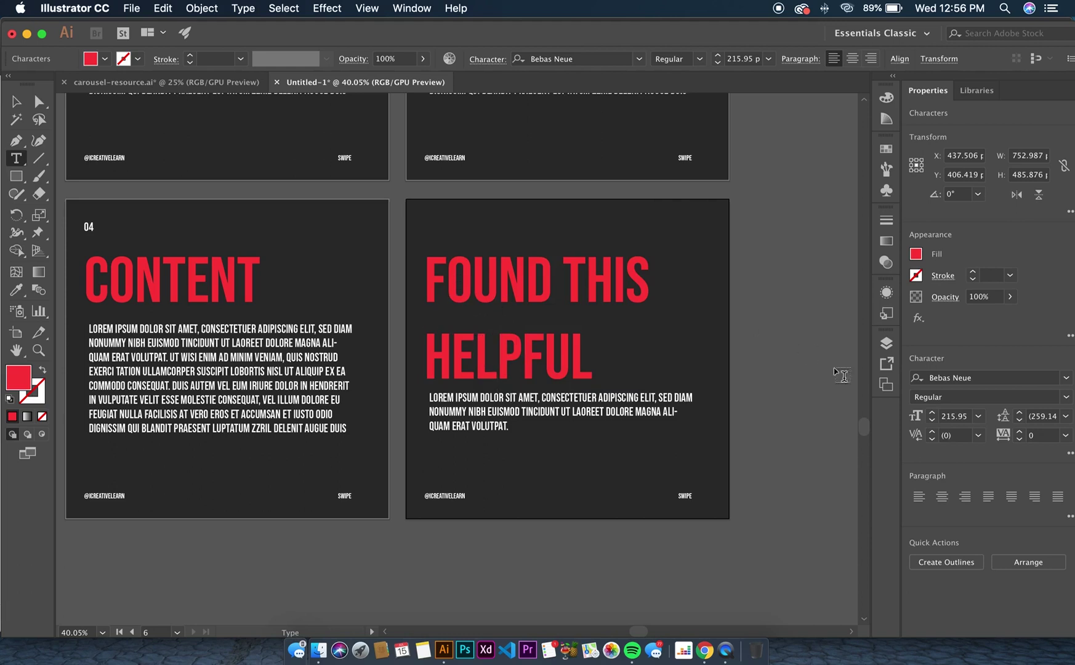
pyautogui.click(1019, 420)
pyautogui.click(16, 101)
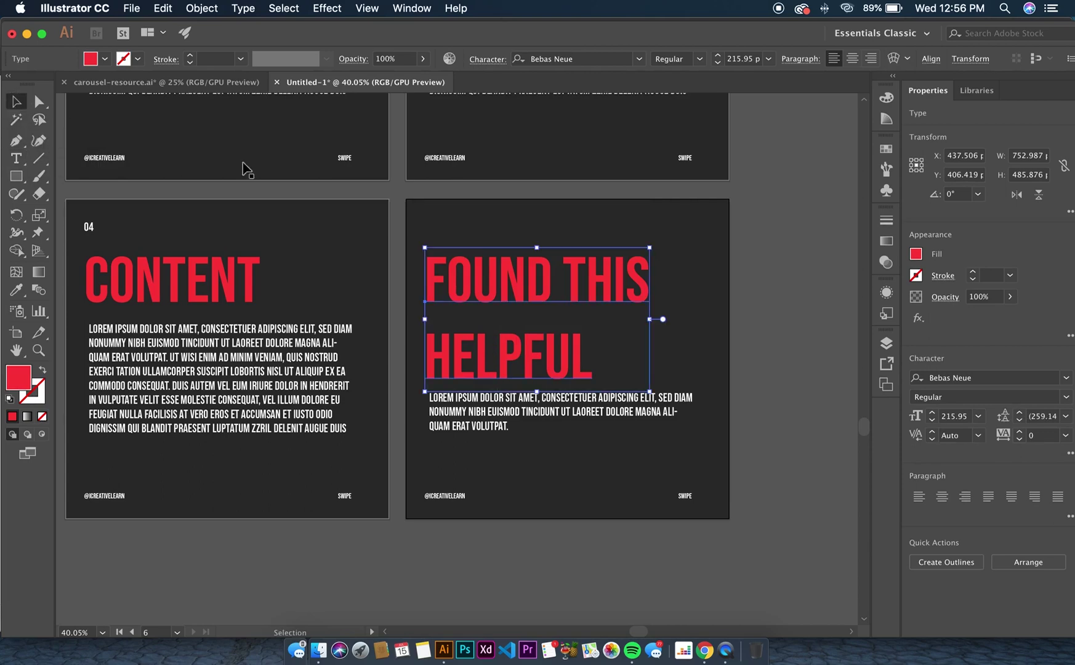
pyautogui.click(1020, 419)
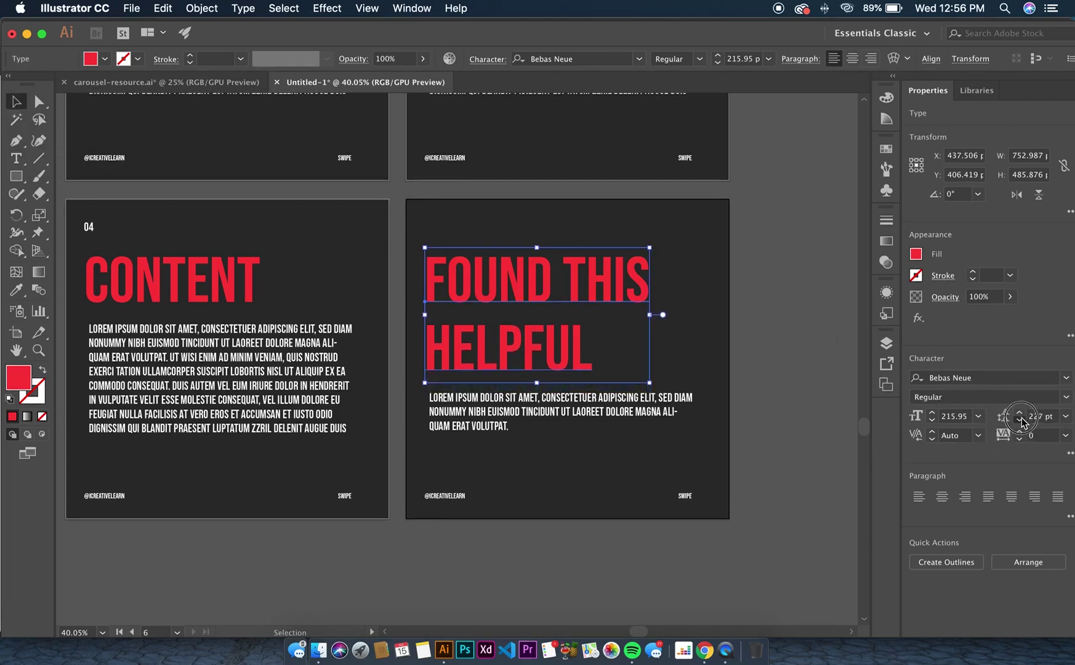
pyautogui.click(1020, 420)
pyautogui.click(1021, 421)
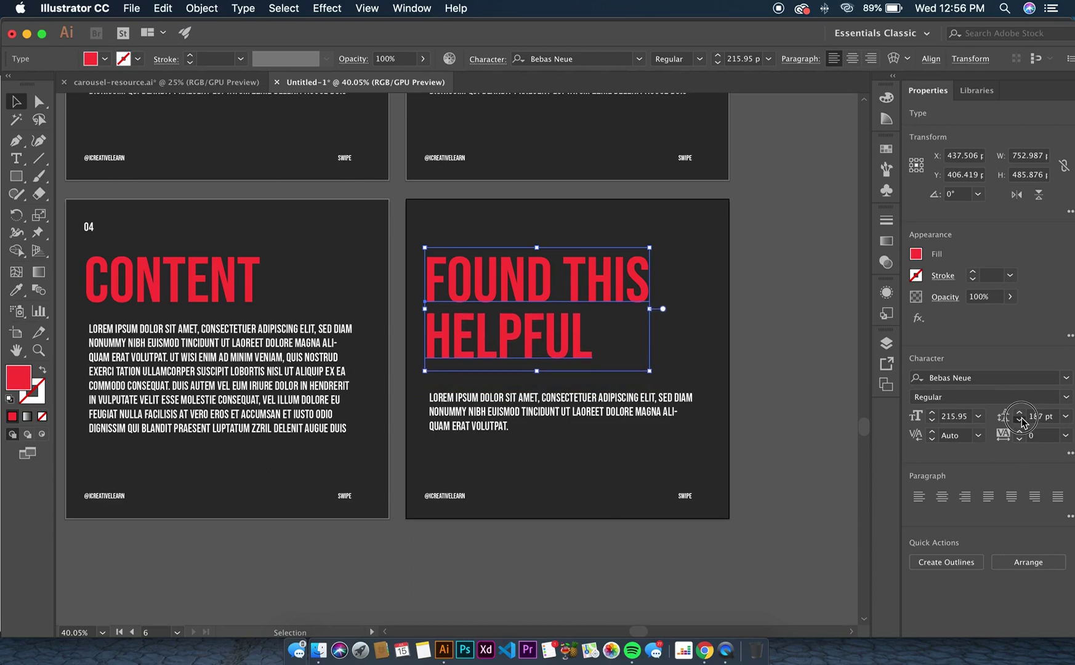
# Add a question mark after HELPFUL in the closing slide's heading
pyautogui.doubleClick(571, 335)
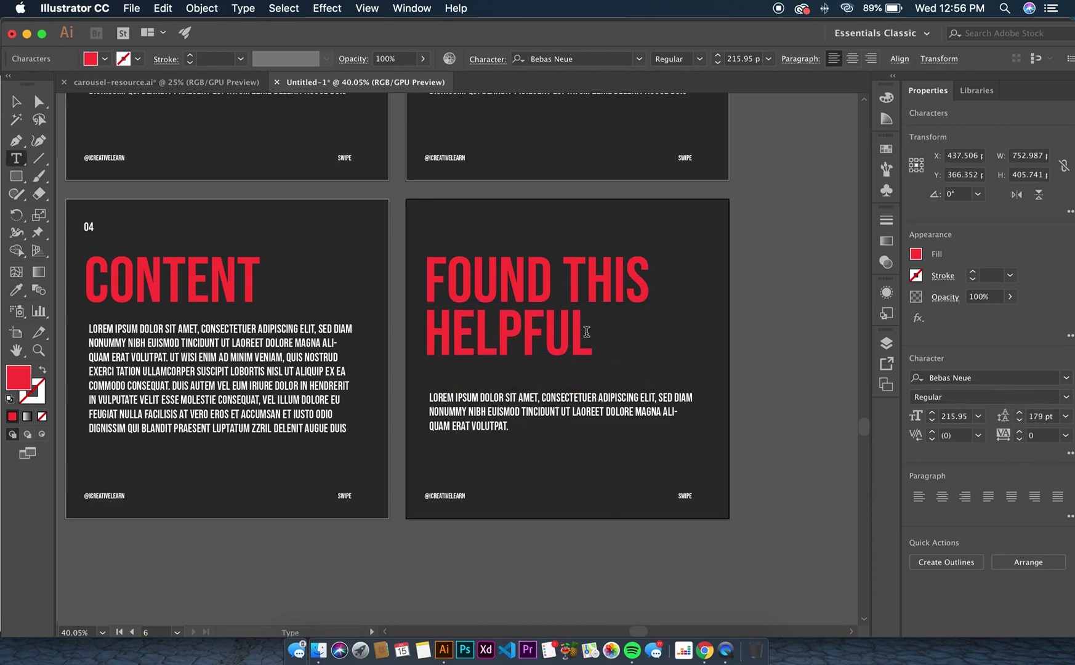
pyautogui.write('>?')
pyautogui.press('BackSpace')
pyautogui.press('BackSpace')
pyautogui.write('?')
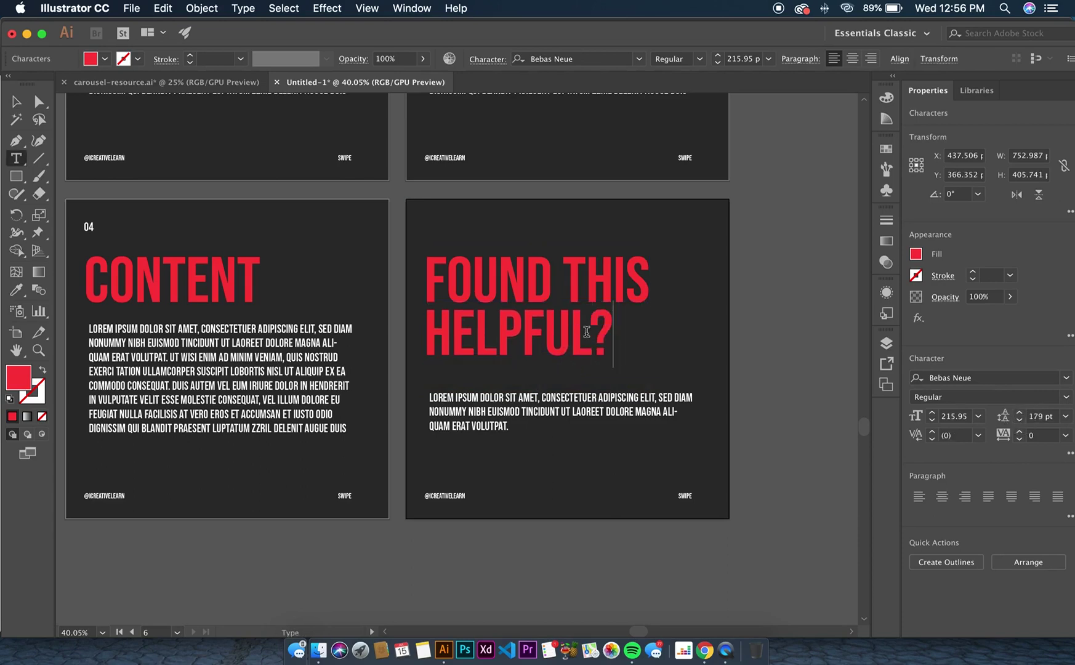
pyautogui.click(16, 102)
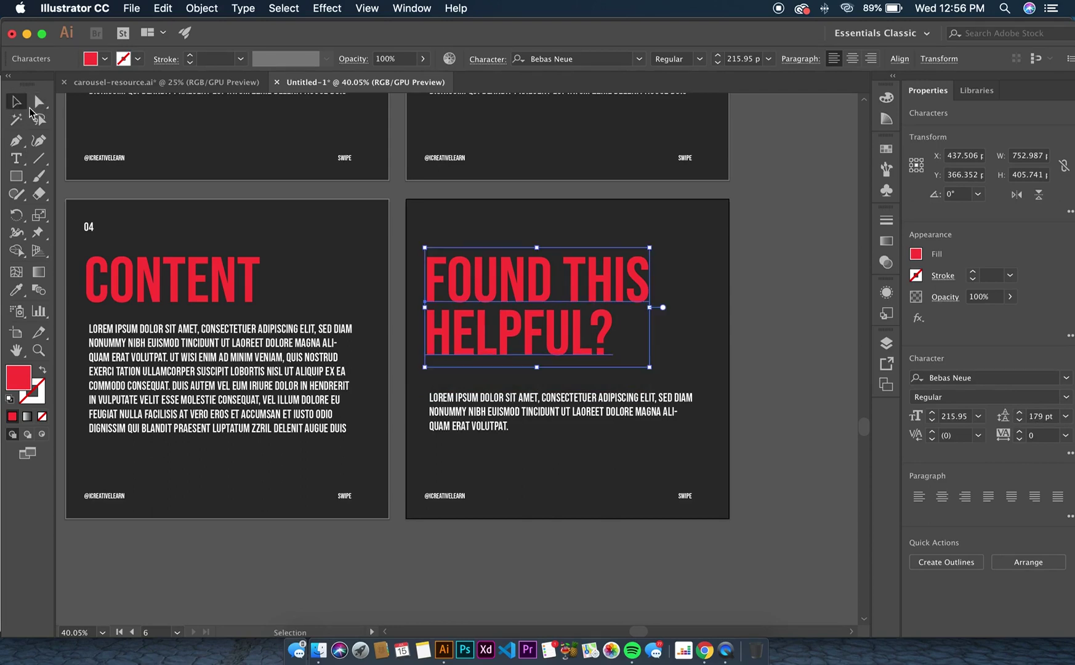
# Set the FOUND THIS HELPFUL? heading's leading to 188 pt and move the paragraph up beneath it, aligned with the heading's left edge
pyautogui.click(1020, 413)
pyautogui.click(1020, 413)
pyautogui.click(1019, 413)
pyautogui.click(1020, 413)
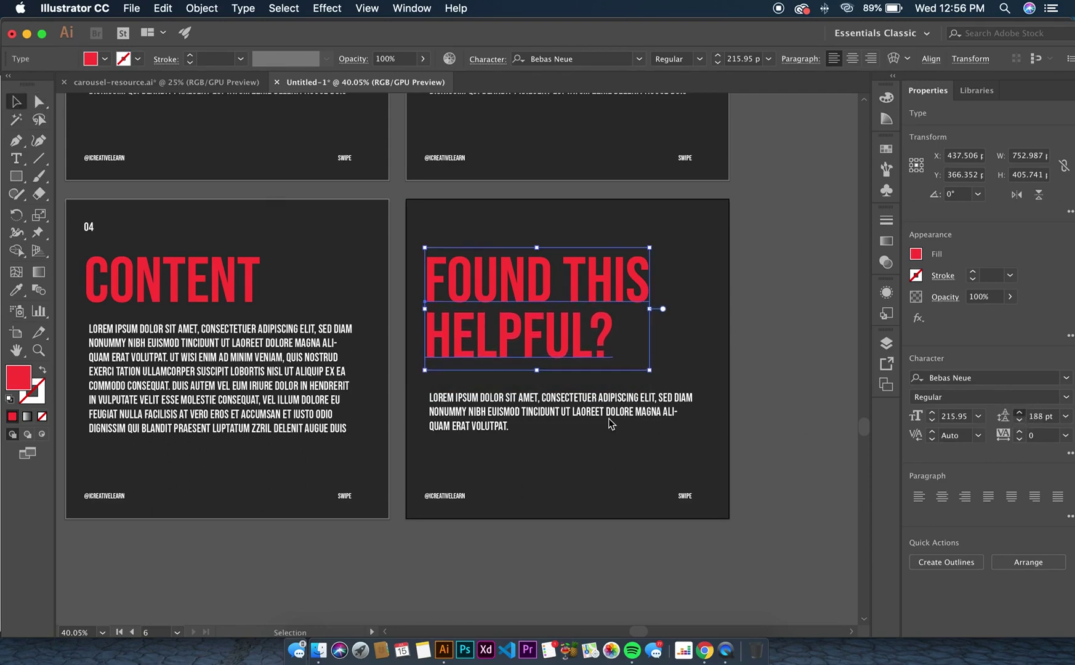
pyautogui.moveTo(619, 411); pyautogui.dragTo(605, 398)
pyautogui.click(631, 324)
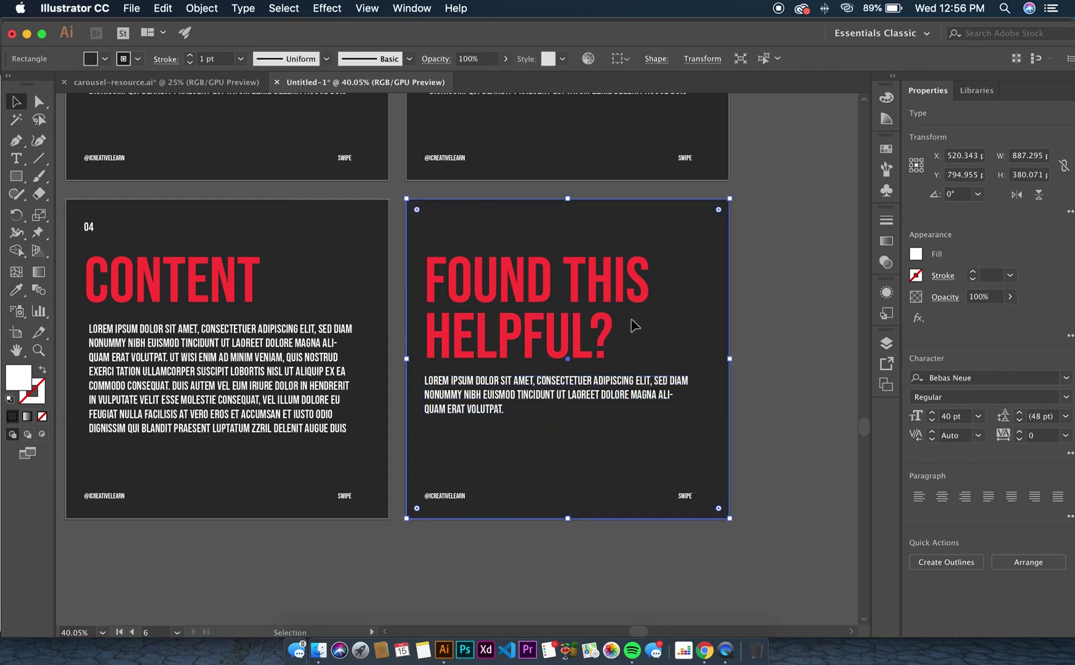
# Replace the closing slide's paragraph with FEEL FREE TO SHARE AND SAVE A COIPLE OF MY POST ON SOCIAL MEIDA THANKS GUYS!
pyautogui.doubleClick(496, 410)
pyautogui.press('super+a')
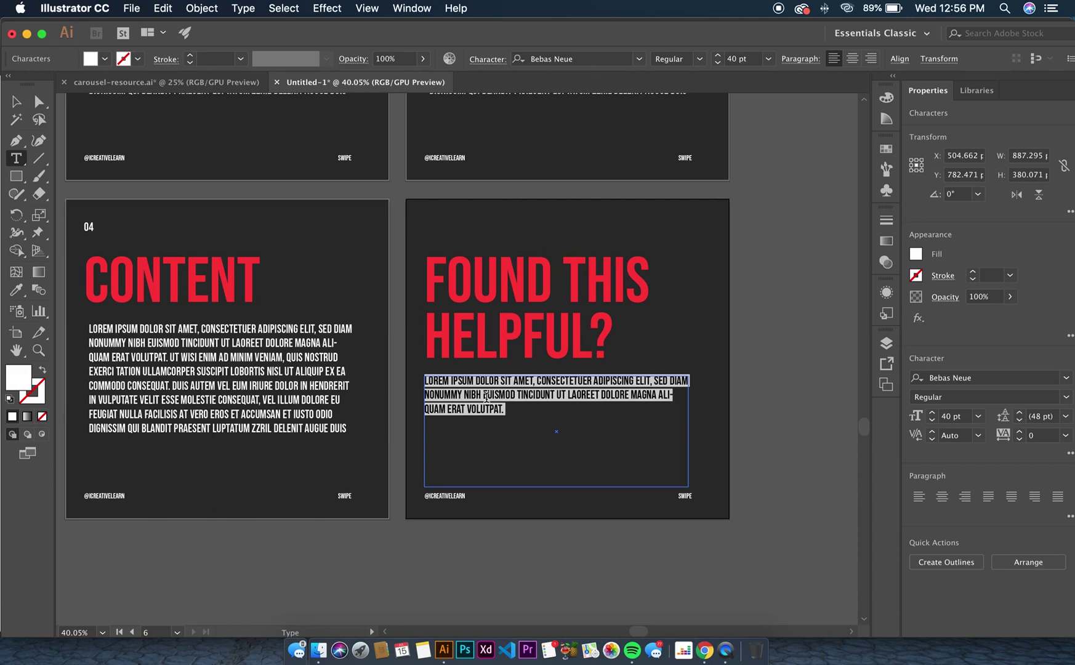
pyautogui.write('FEL')
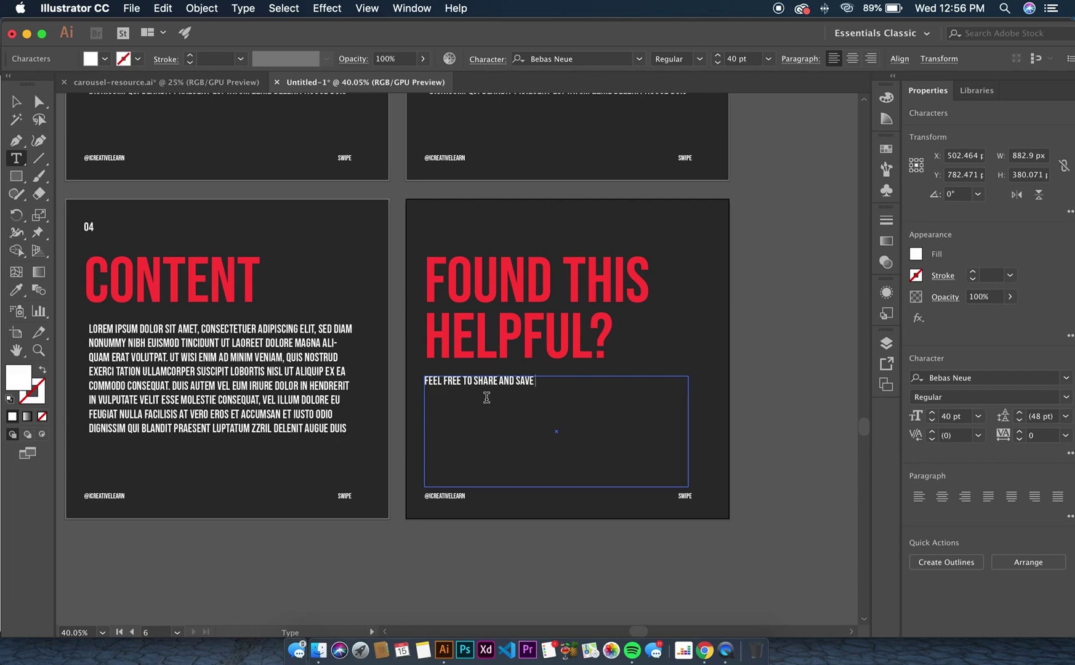
pyautogui.write('OF MY POST ON SOCIAL MEIDA')
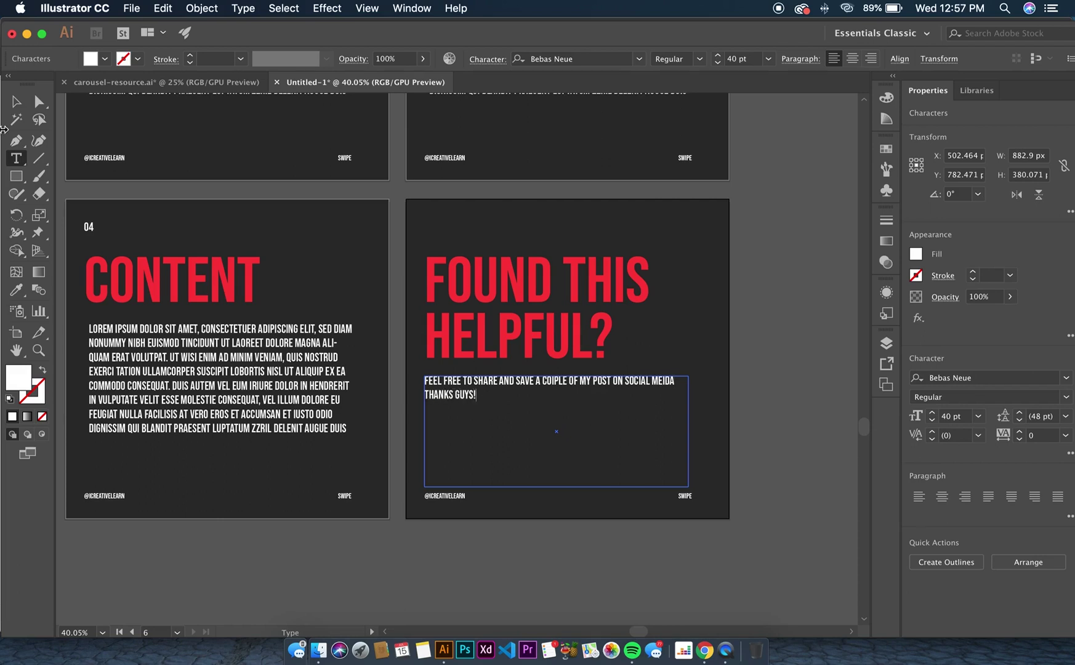
pyautogui.click(16, 101)
# Shorten the closing slide's paragraph frame from below to about 91 px high so it fits its two lines of text
pyautogui.click(779, 346)
pyautogui.click(654, 383)
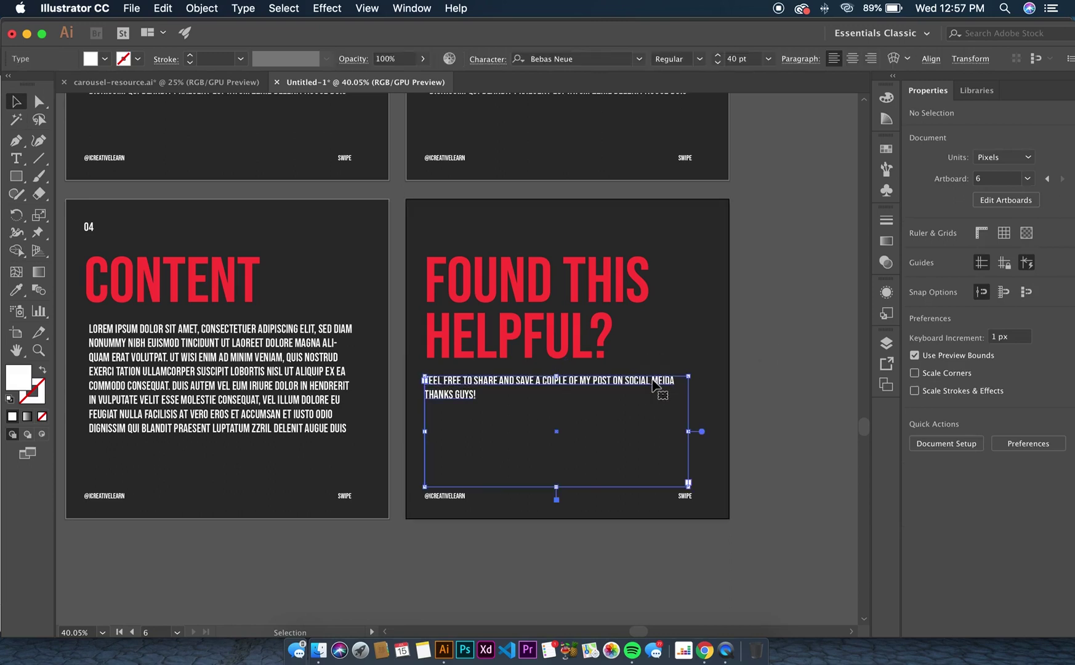
pyautogui.moveTo(556, 498); pyautogui.dragTo(553, 403)
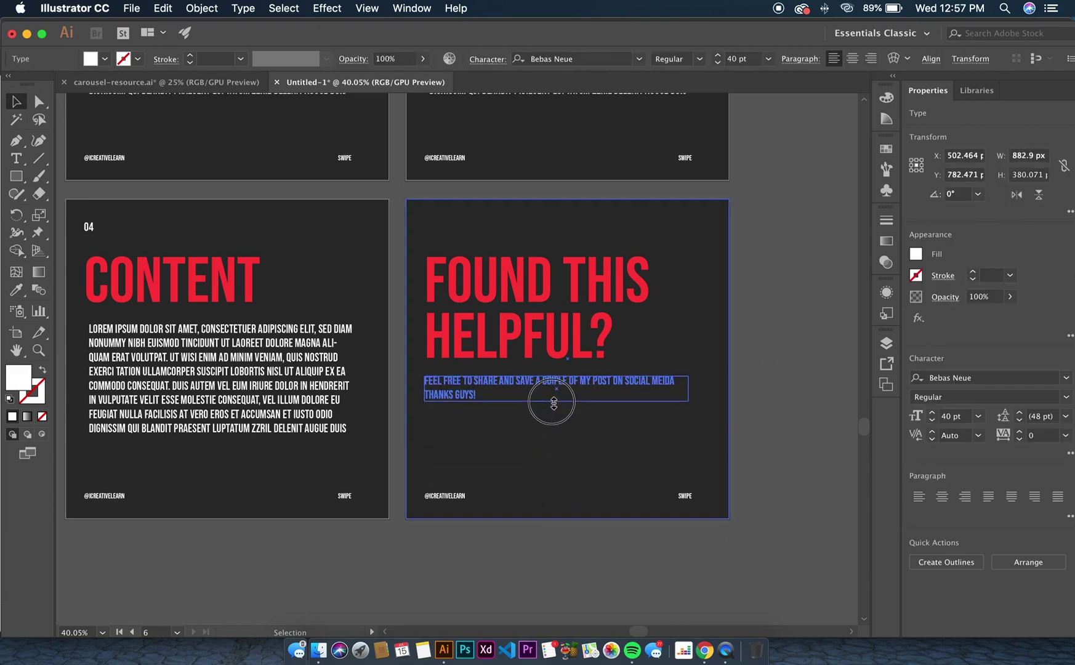
pyautogui.click(758, 312)
pyautogui.click(583, 385)
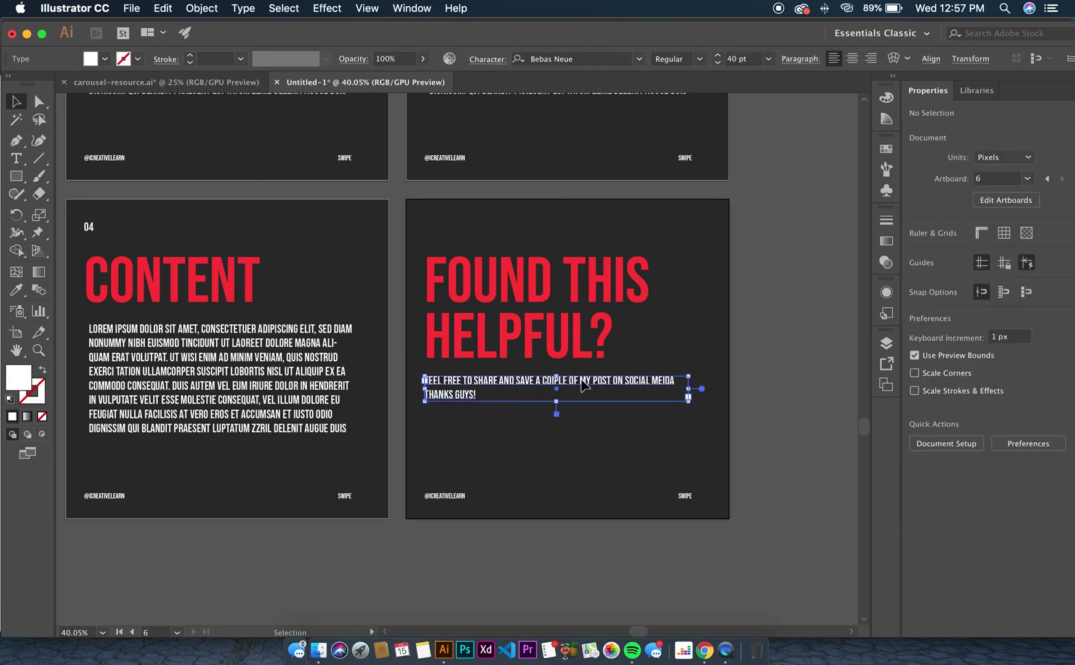
pyautogui.click(741, 371)
pyautogui.click(461, 400)
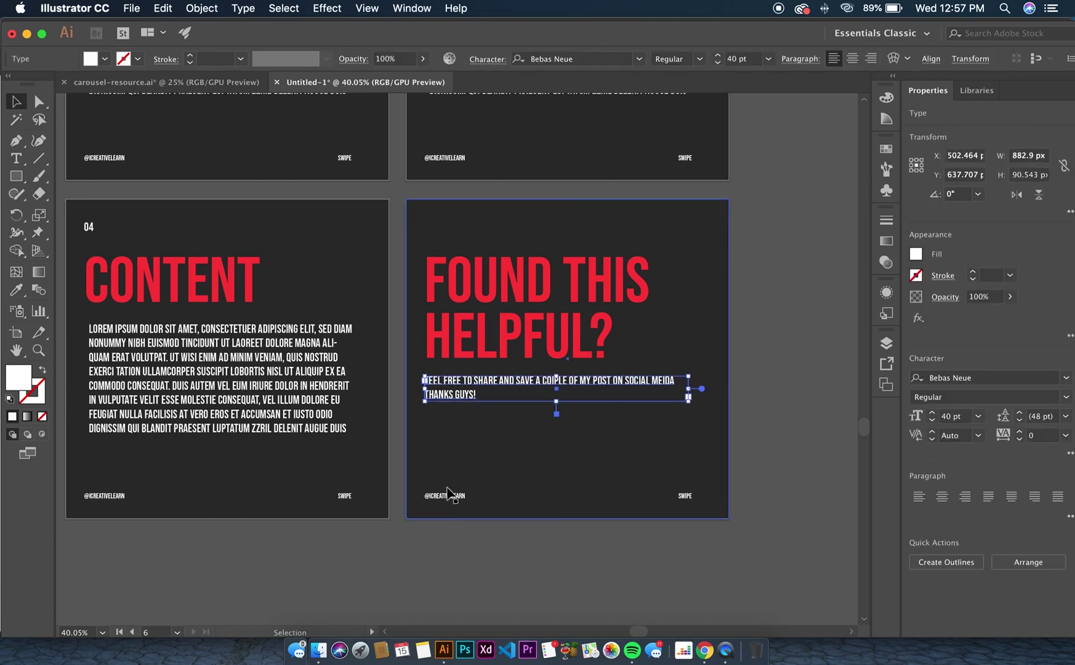
# Duplicate the closing slide's footer handle about 82 px straight above the original
pyautogui.click(448, 493)
pyautogui.click(451, 496)
pyautogui.moveTo(459, 498); pyautogui.dragTo(464, 476)
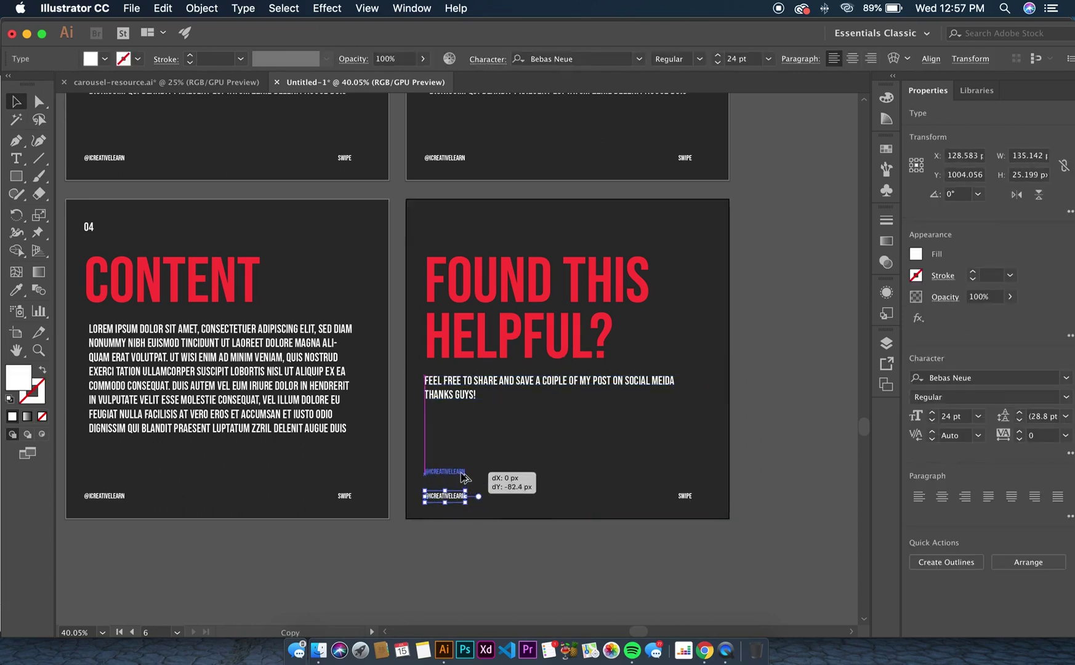
pyautogui.press('super+a')
# Replace the SWIPE label in the closing slide's footer with SAVE
pyautogui.click(684, 496)
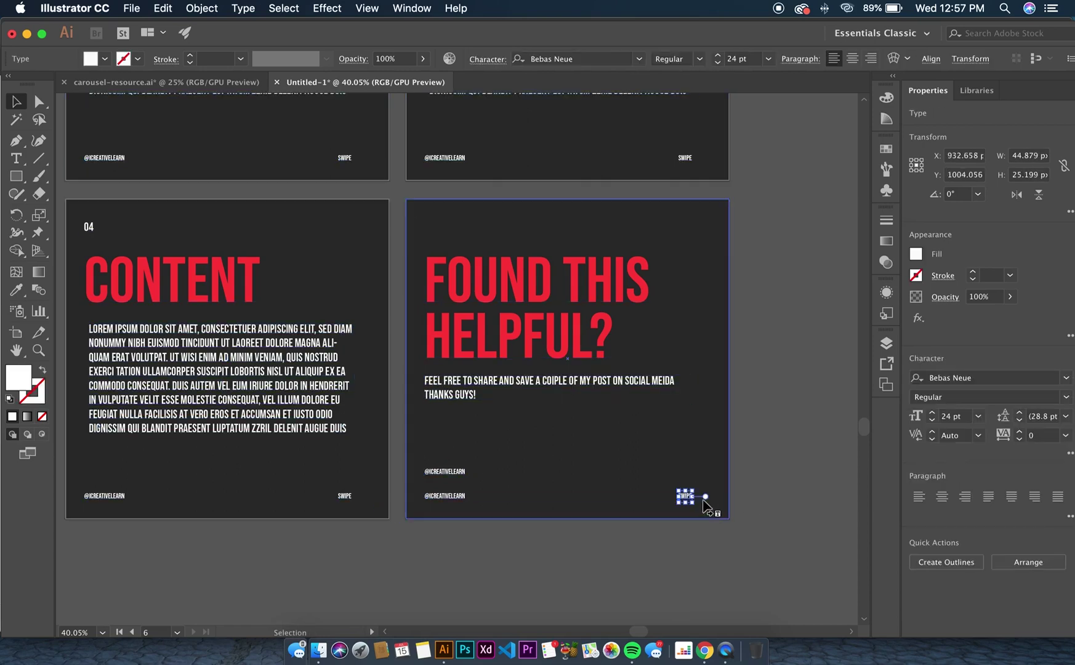
pyautogui.doubleClick(684, 496)
pyautogui.doubleClick(685, 496)
pyautogui.write('SAVE')
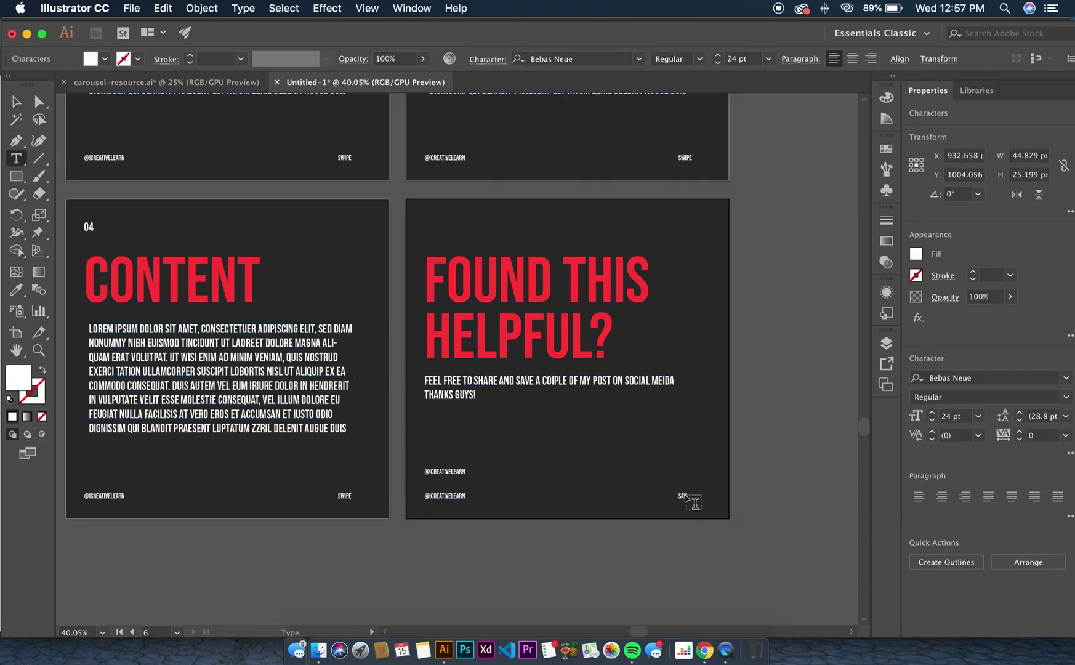
pyautogui.click(16, 100)
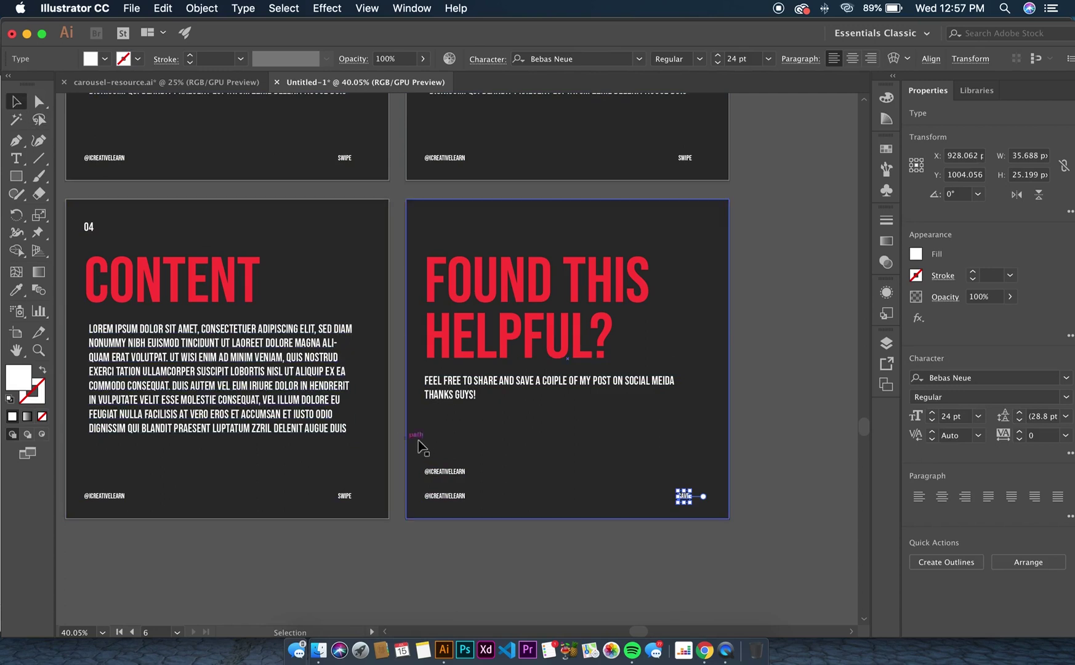
# Replace the original handle text in the closing slide's footer with SHARRE
pyautogui.doubleClick(446, 497)
pyautogui.write('SA')
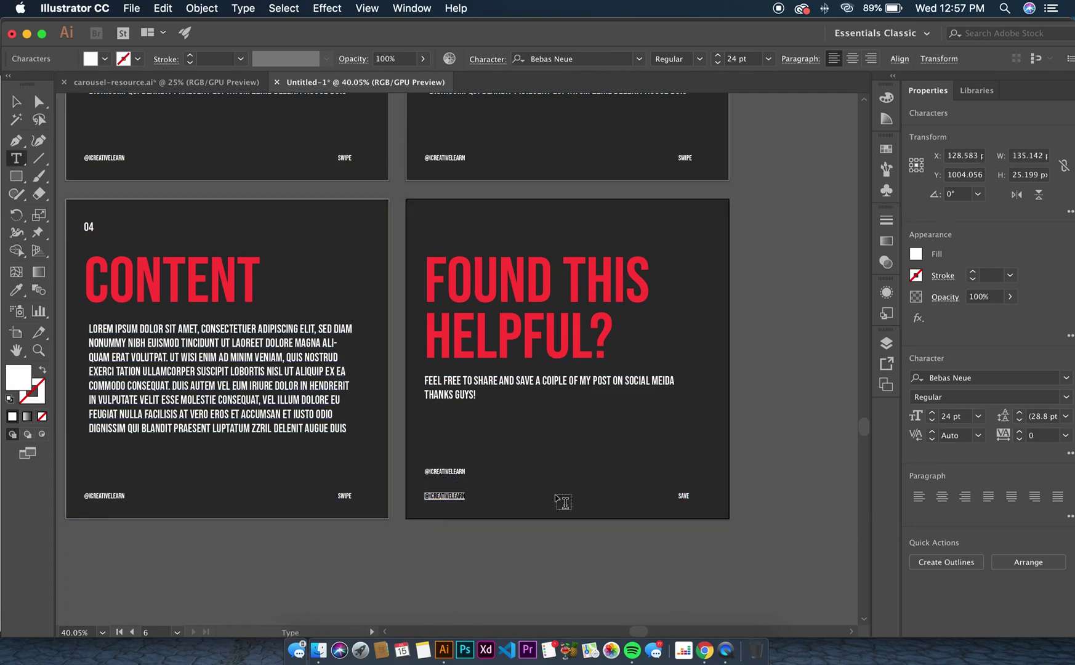
pyautogui.write('AR')
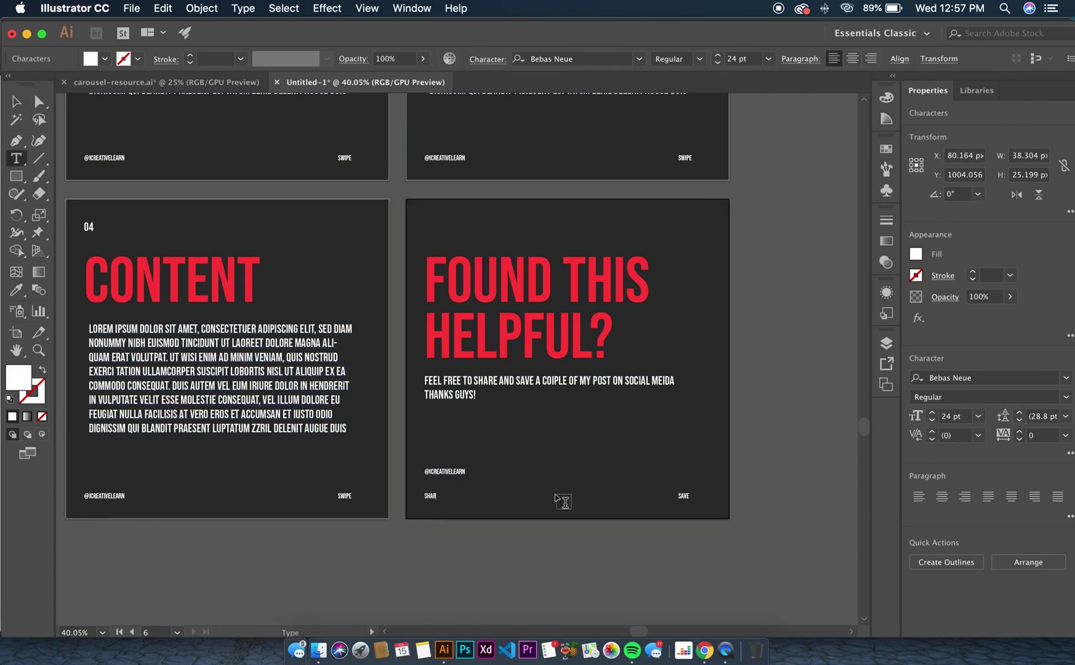
pyautogui.write('E')
pyautogui.click(16, 101)
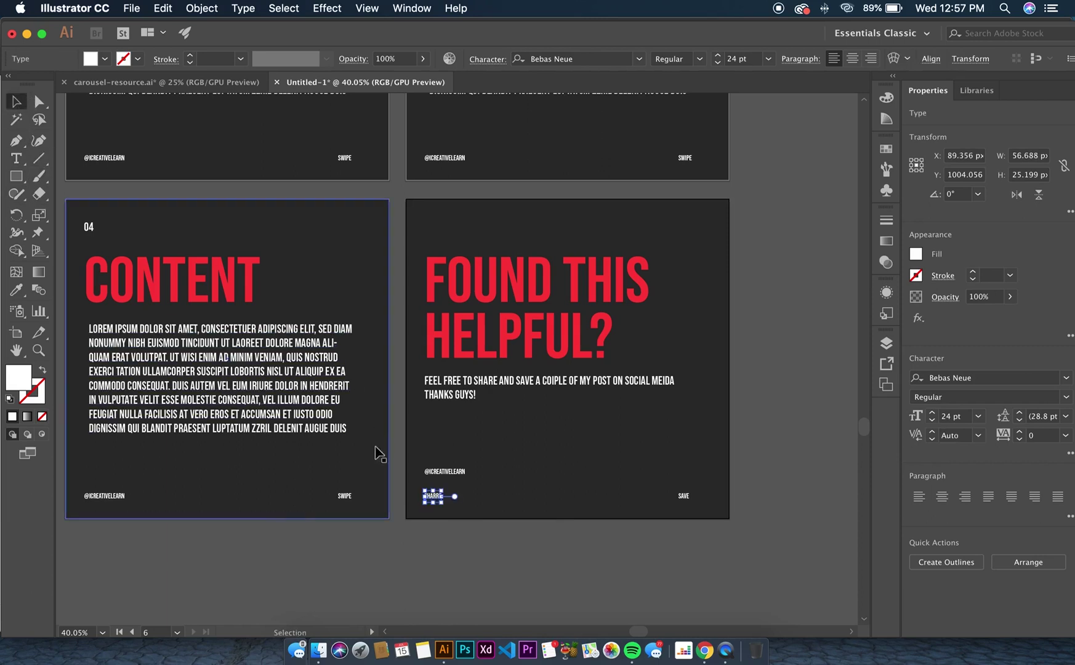
# Delete the duplicated handle above the closing slide's footer
pyautogui.click(445, 471)
pyautogui.press('Delete')
pyautogui.click(524, 455)
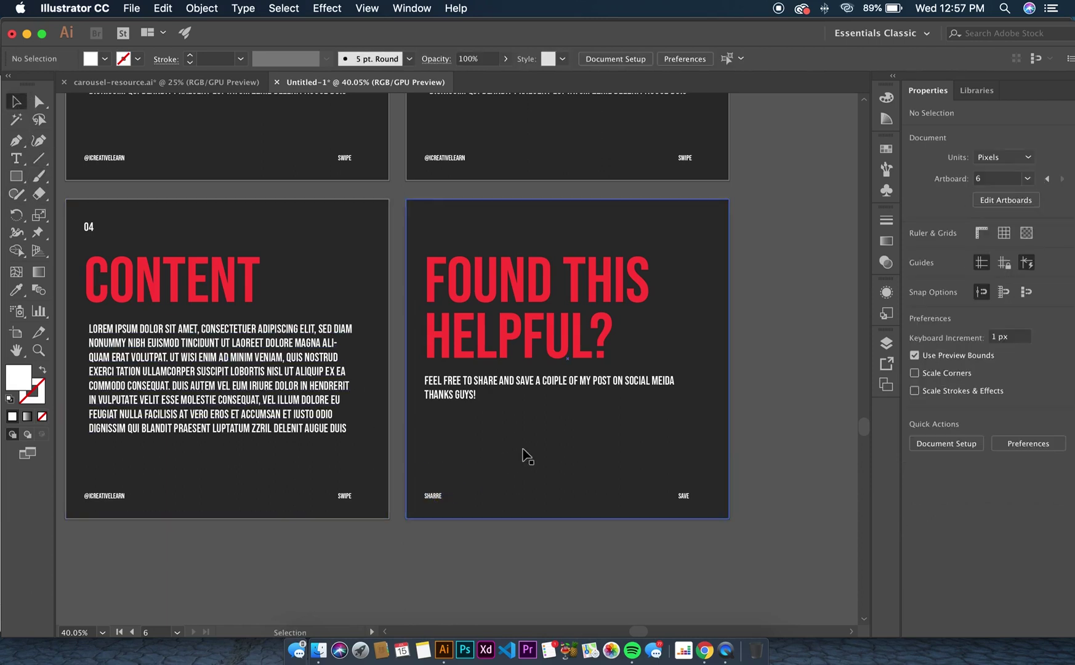
# Remove the extra R from the closing slide's footer label so it reads SHARE
pyautogui.click(436, 496)
pyautogui.doubleClick(430, 496)
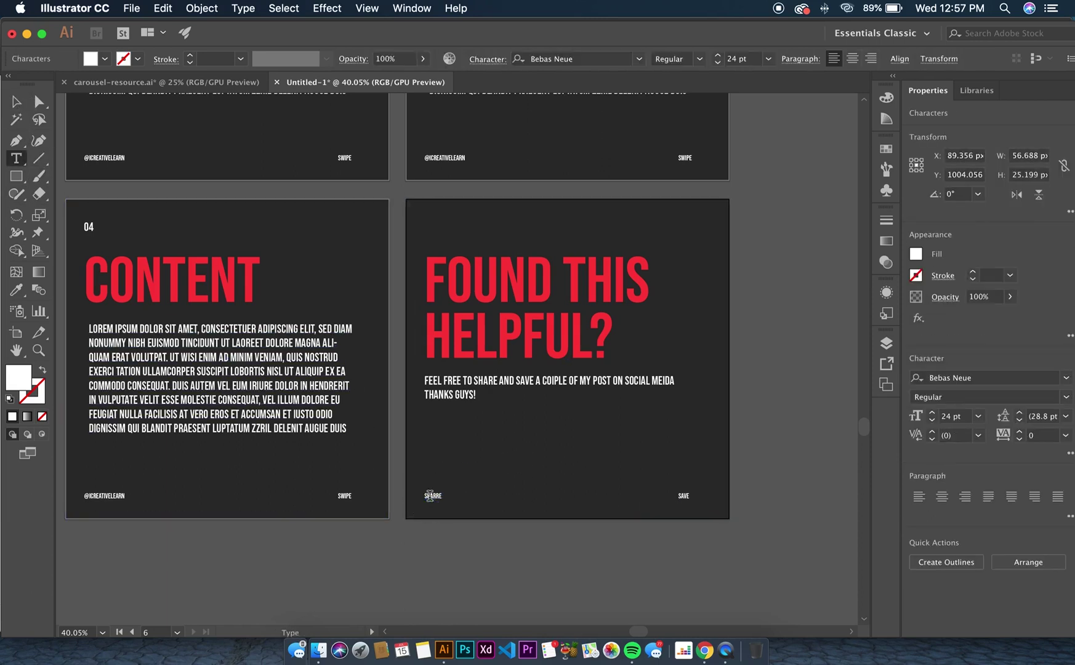
pyautogui.click(434, 497)
pyautogui.press('BackSpace')
pyautogui.press('Escape')
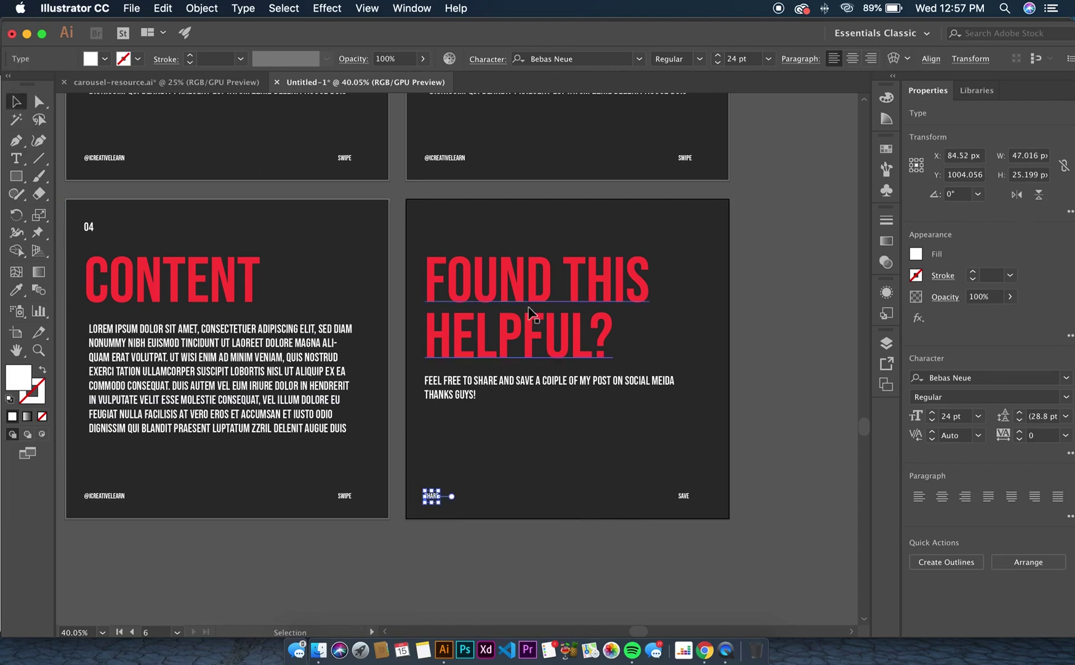
# Compare the font size of SHARE and SAVE with slide 04's handle, and nudge the SHARE label slightly down
pyautogui.keyDown('shift'); pyautogui.click(685, 497); pyautogui.keyUp('shift')
pyautogui.click(951, 416)
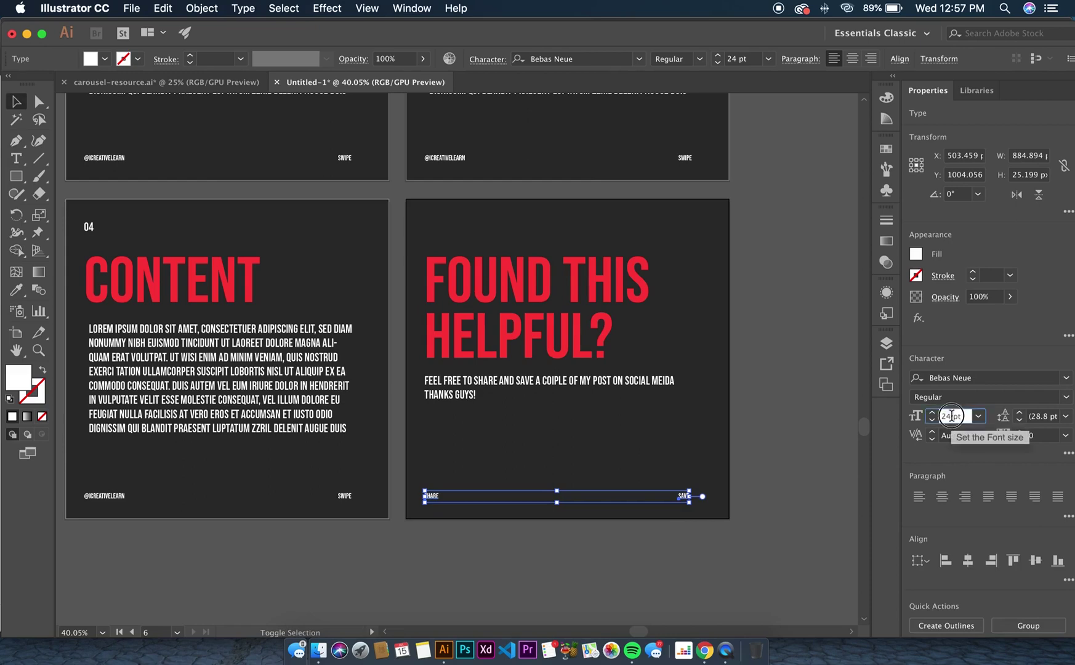
pyautogui.click(104, 496)
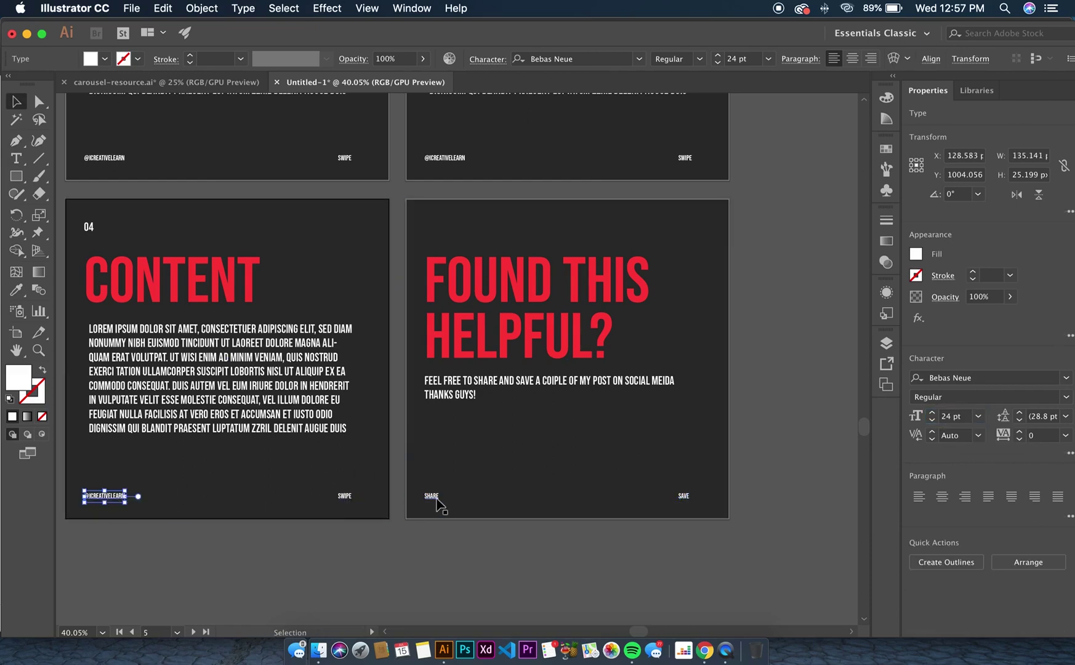
pyautogui.moveTo(437, 500); pyautogui.dragTo(436, 503)
pyautogui.moveTo(682, 497); pyautogui.dragTo(683, 502)
pyautogui.click(631, 425)
# Review all six slides together to check the overall look of the carousel
pyautogui.press('super+minus')
pyautogui.press('super+minus')
pyautogui.press('super+minus')
pyautogui.press('super+minus')
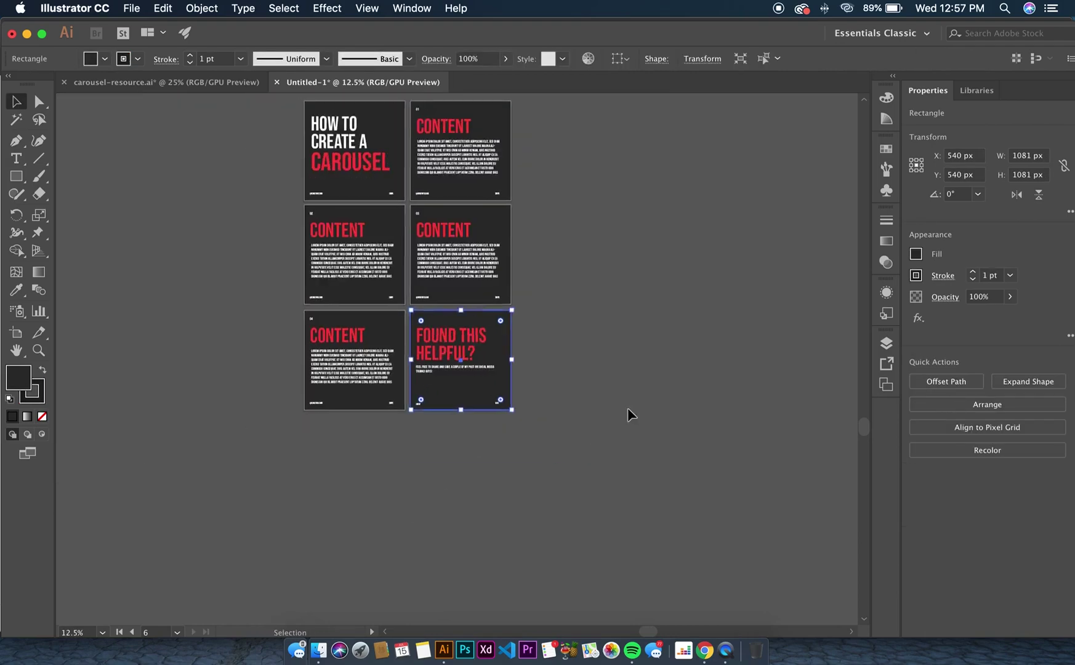
pyautogui.scroll(5, 628, 408)
pyautogui.scroll(-5, 631, 413)
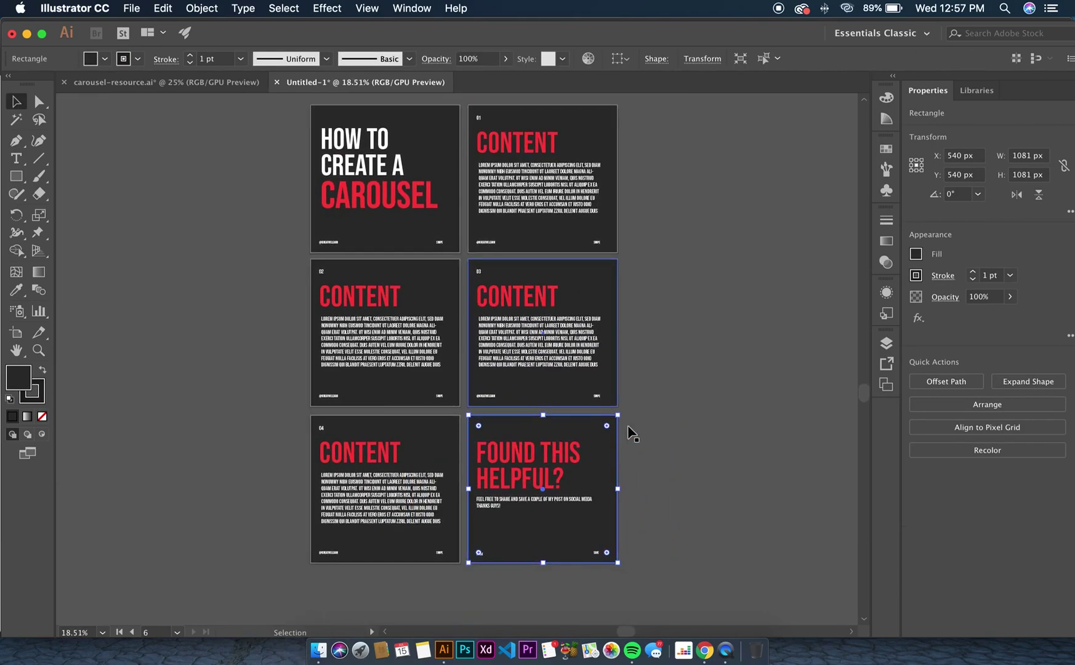
pyautogui.scroll(2, 631, 431)
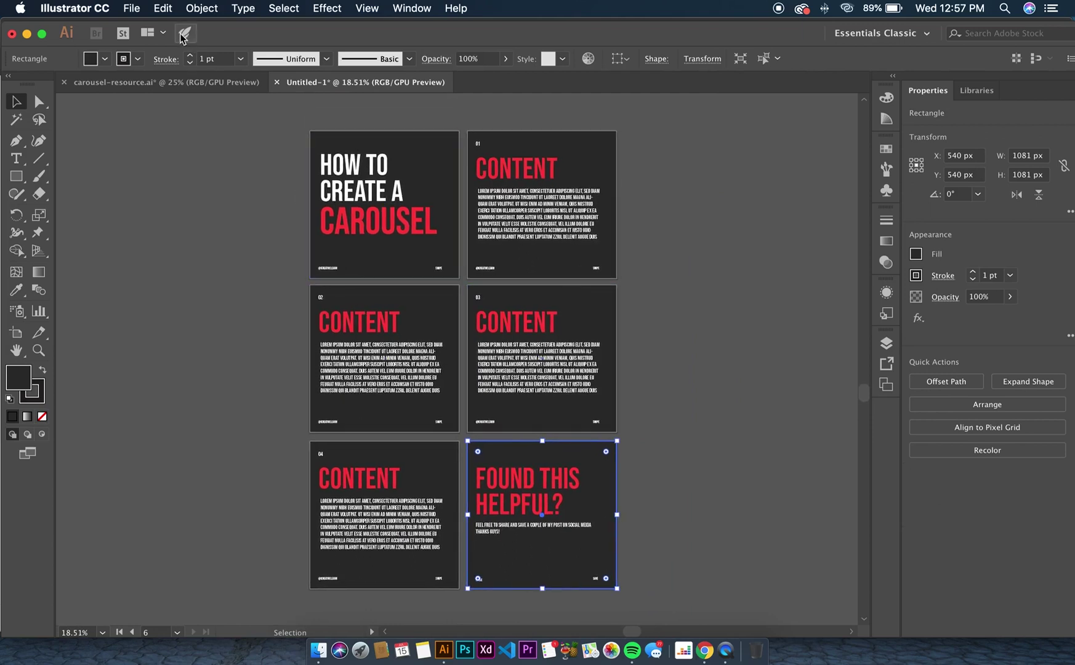
pyautogui.click(289, 192)
pyautogui.scroll(-1, 410, 200)
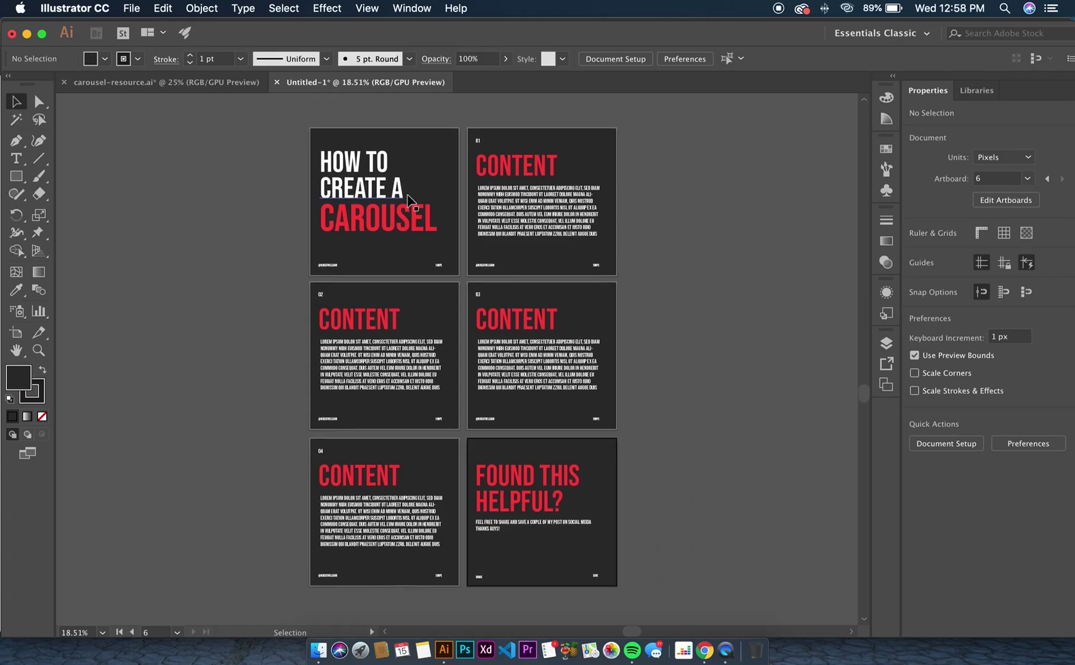
pyautogui.scroll(1, 409, 200)
# Examine the Export for Screens settings for the six artboards and close the dialog without exporting
pyautogui.click(132, 8)
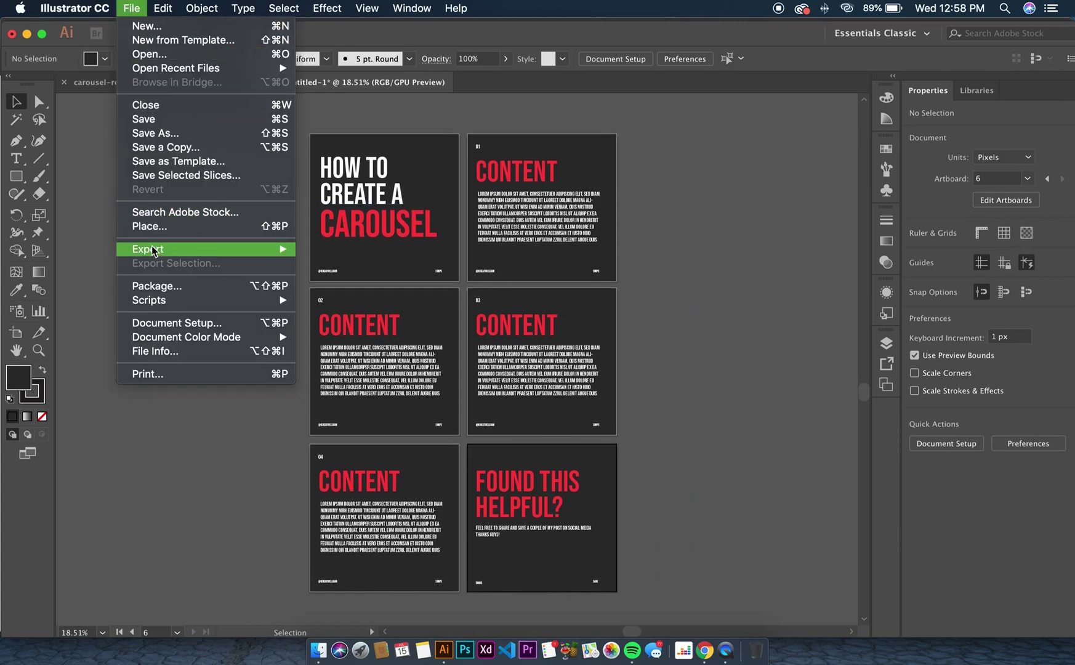
pyautogui.moveTo(152, 250)
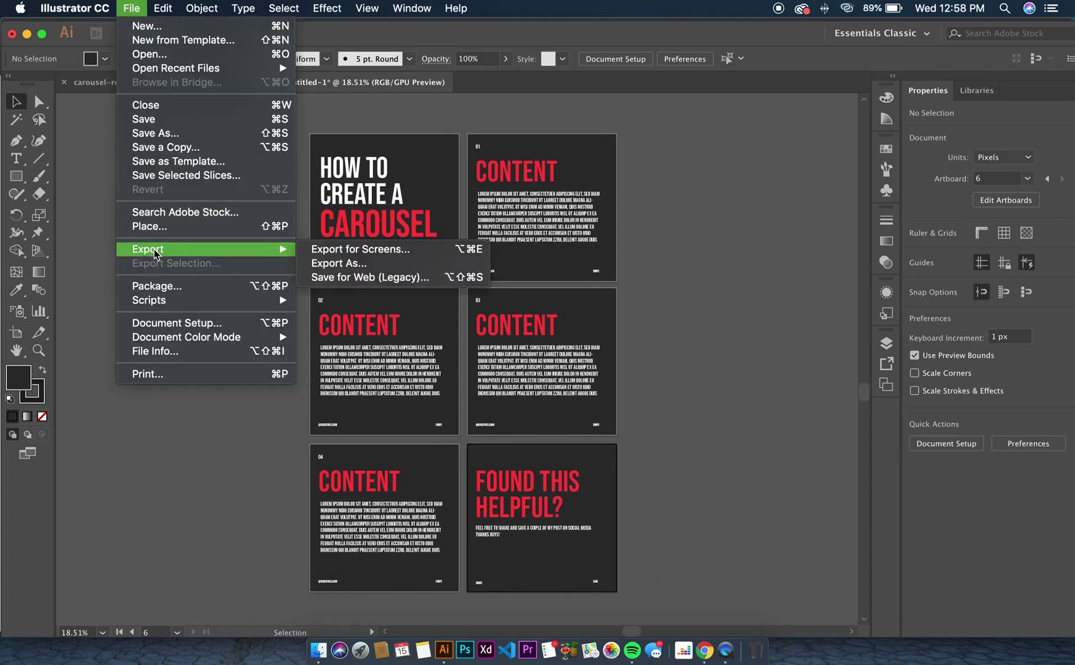
pyautogui.click(343, 254)
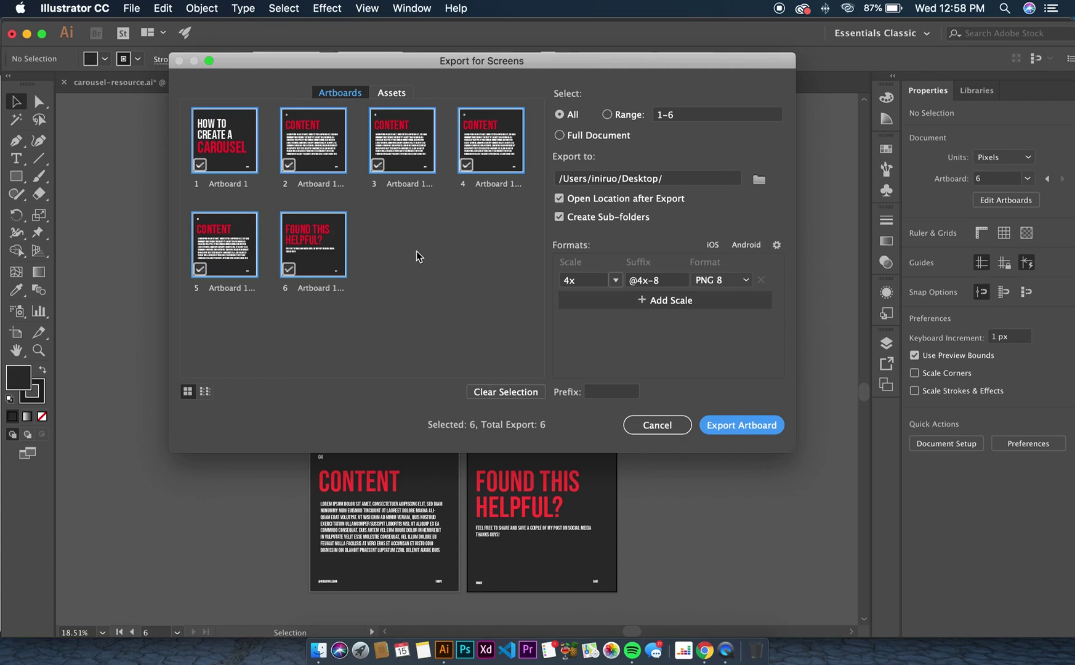
pyautogui.click(671, 422)
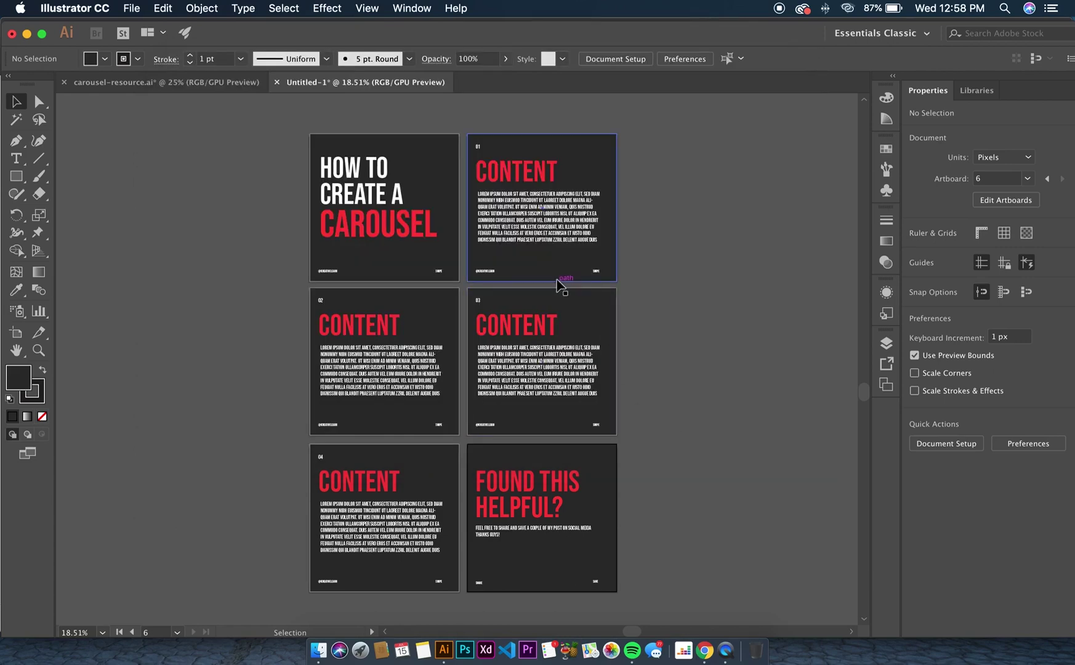
# Inspect the finished slides more closely, from the cover to the closing slide and back
pyautogui.scroll(-2, 557, 283)
pyautogui.scroll(1, 557, 285)
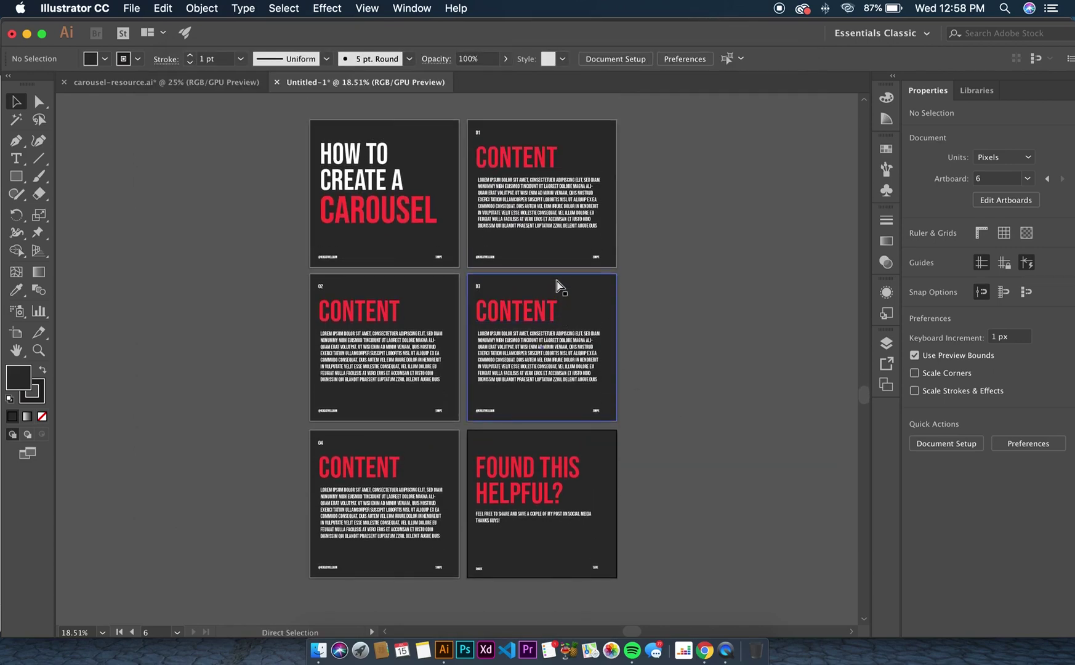
pyautogui.scroll(1, 557, 285)
pyautogui.press('v')
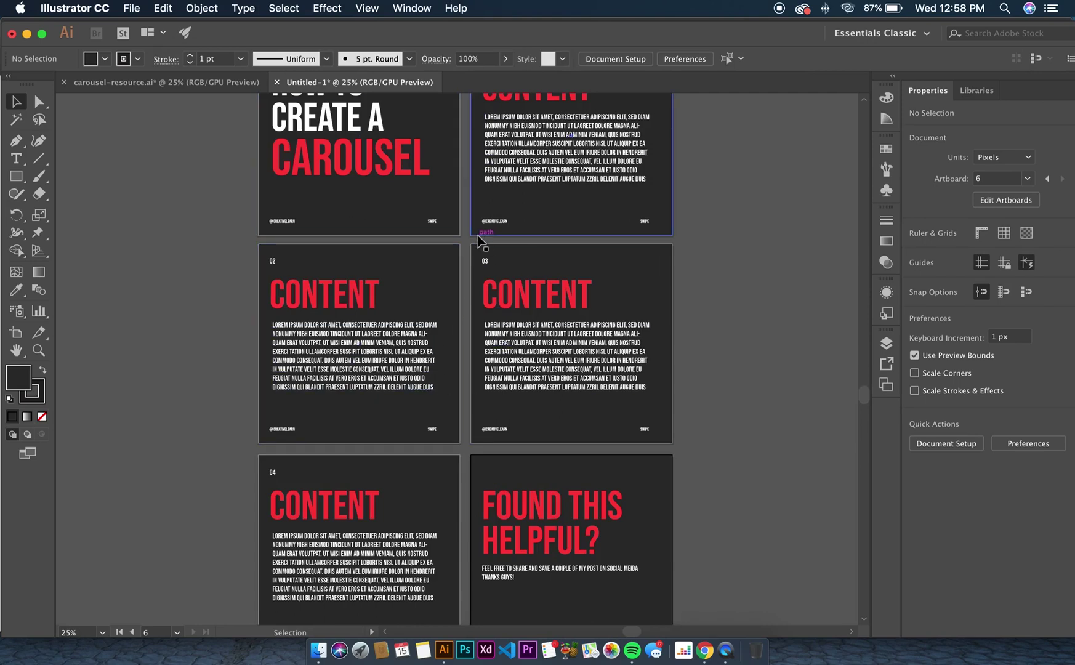
pyautogui.scroll(3, 480, 239)
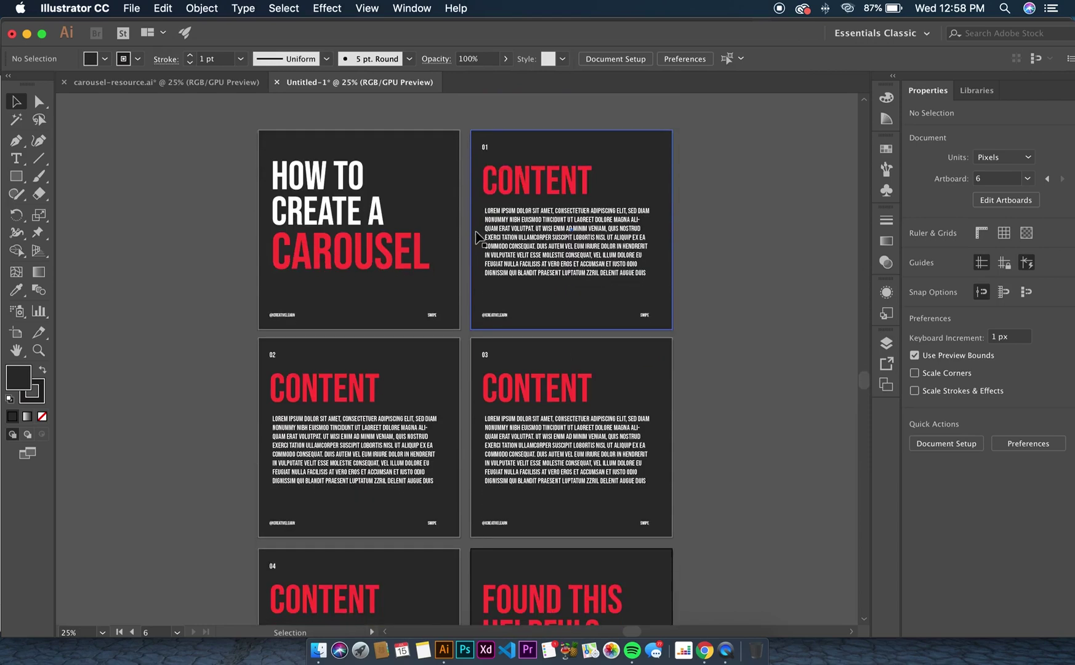
pyautogui.hscroll(2, 476, 237)
pyautogui.scroll(-3, 443, 249)
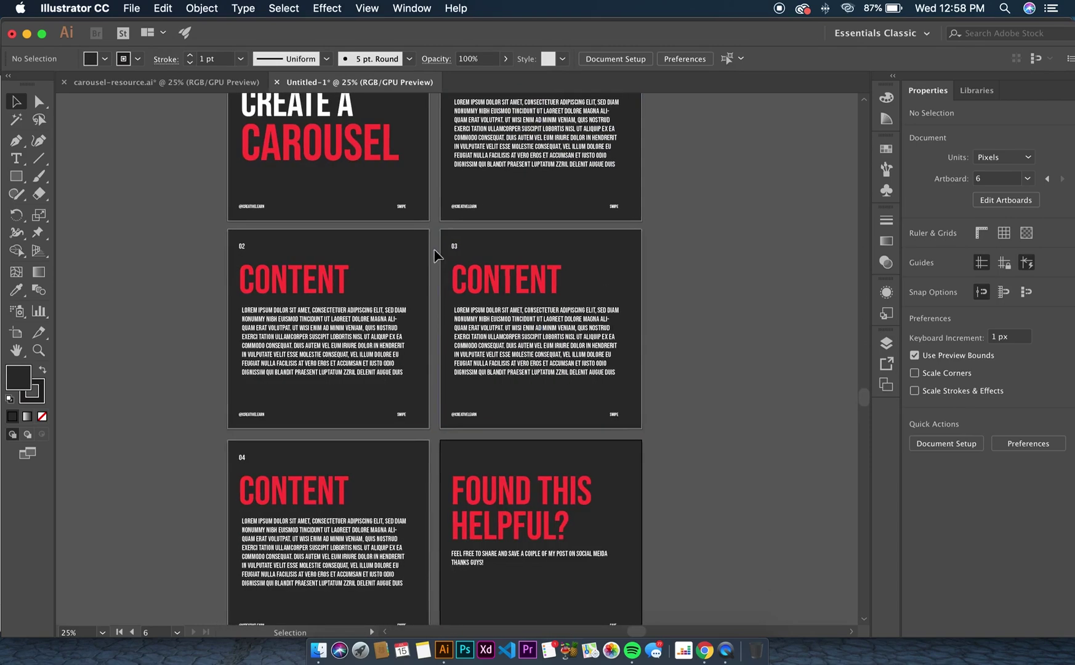
pyautogui.hscroll(-2, 435, 255)
pyautogui.scroll(-4, 435, 254)
pyautogui.hscroll(2, 434, 254)
pyautogui.scroll(2, 435, 256)
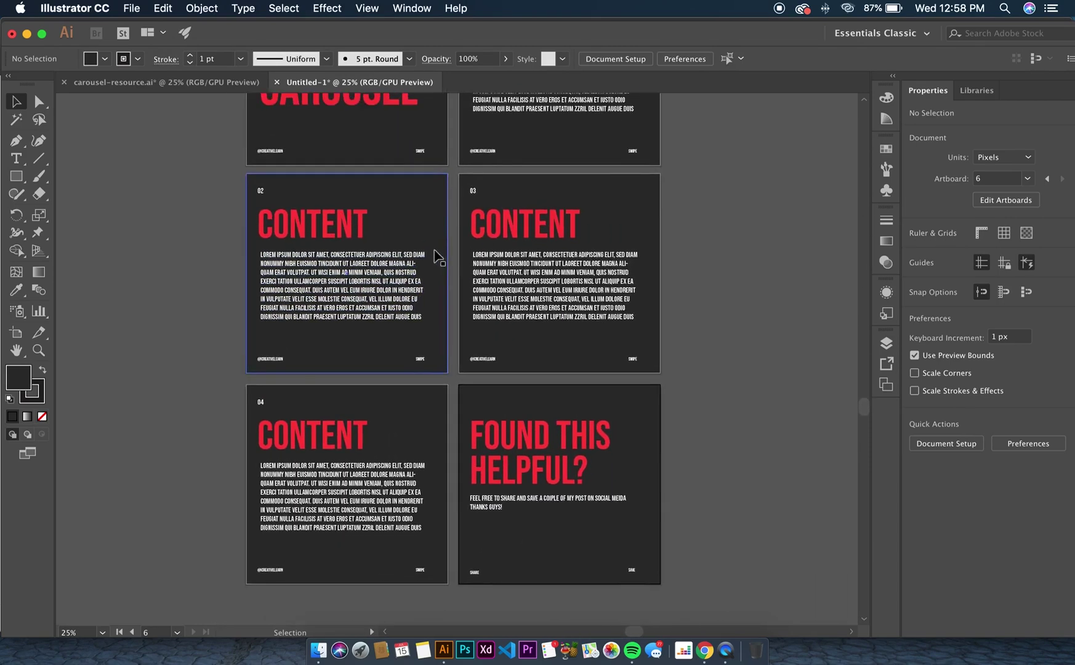
pyautogui.scroll(5, 435, 255)
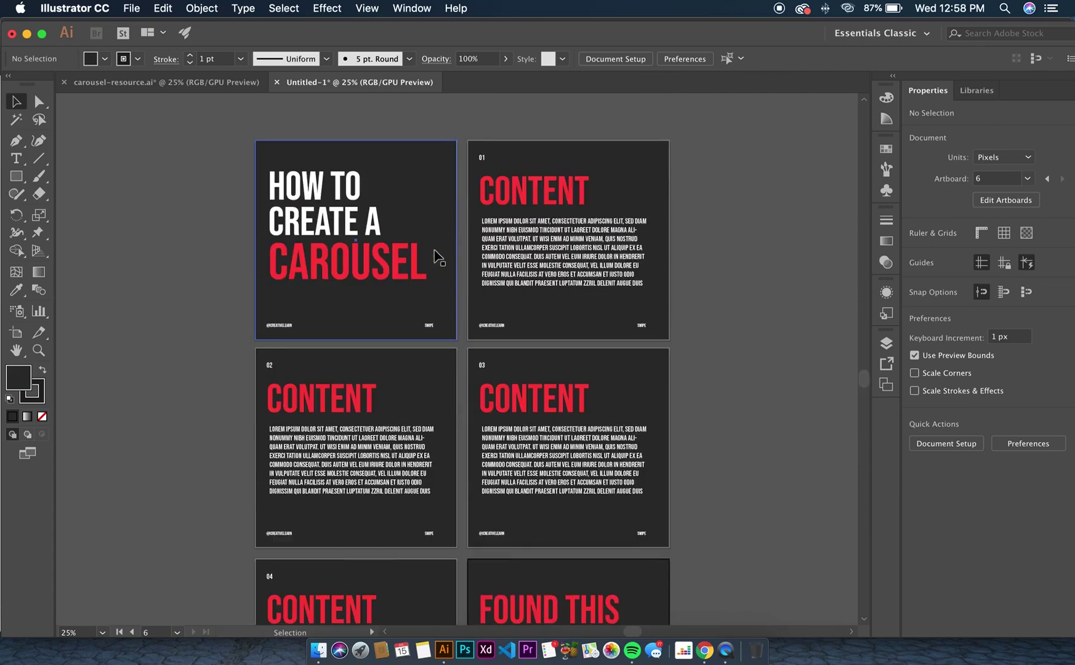
pyautogui.hscroll(-2, 438, 254)
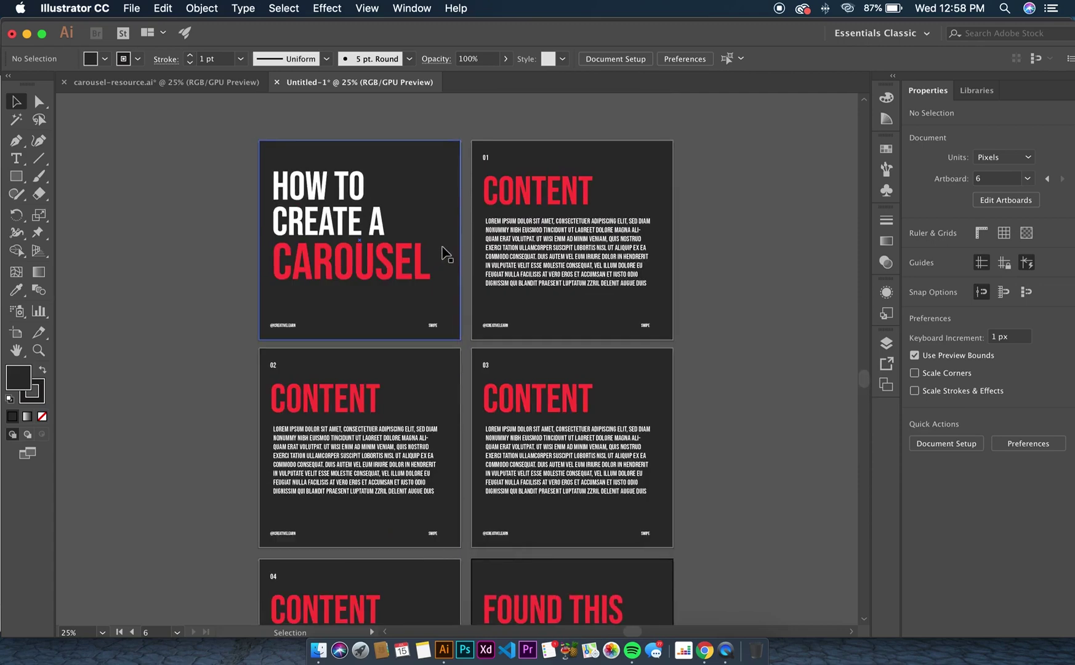